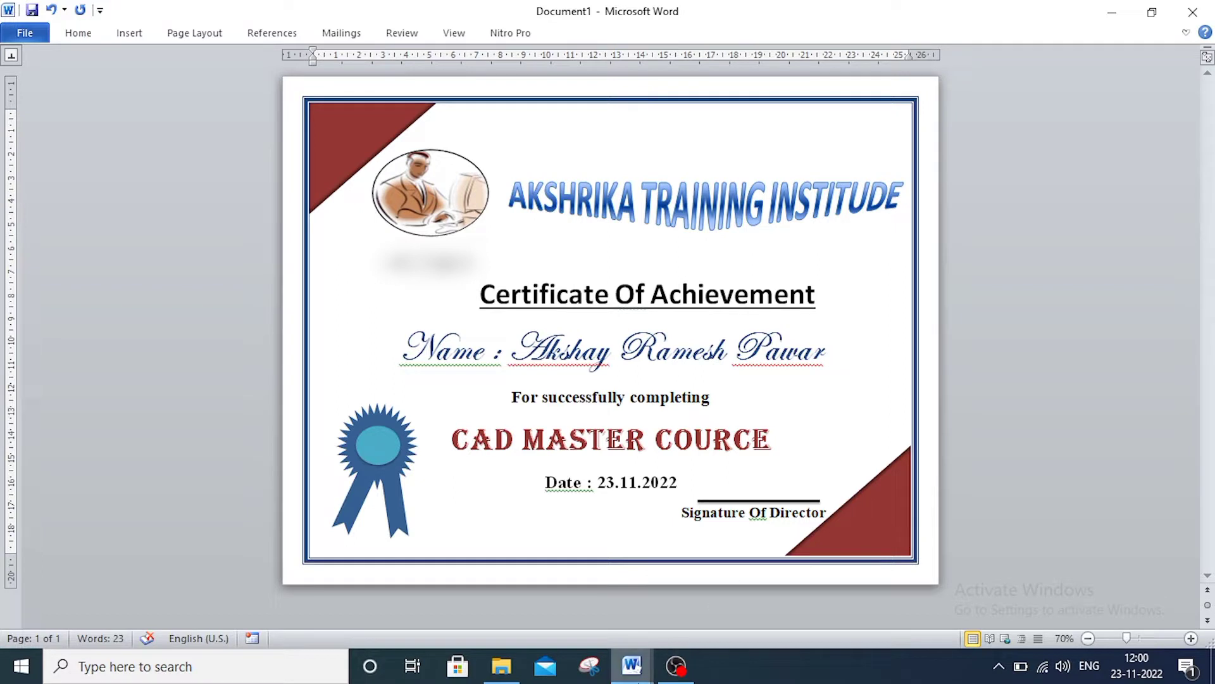
Switch from the finished certificate to the blank Document2 via the Word taskbar preview.
{"action": "left_click", "coordinate": [633, 671]}
{"action": "left_click", "coordinate": [733, 590]}
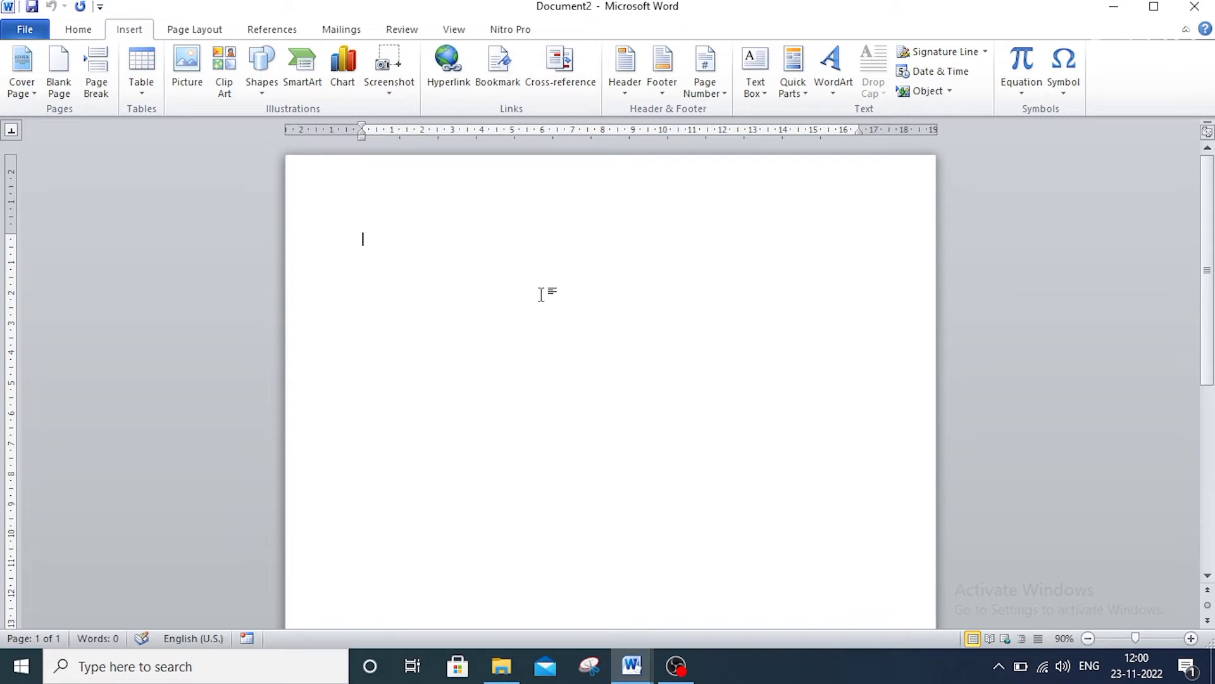
Set Document2's page orientation to Landscape.
{"action": "left_click", "coordinate": [182, 36]}
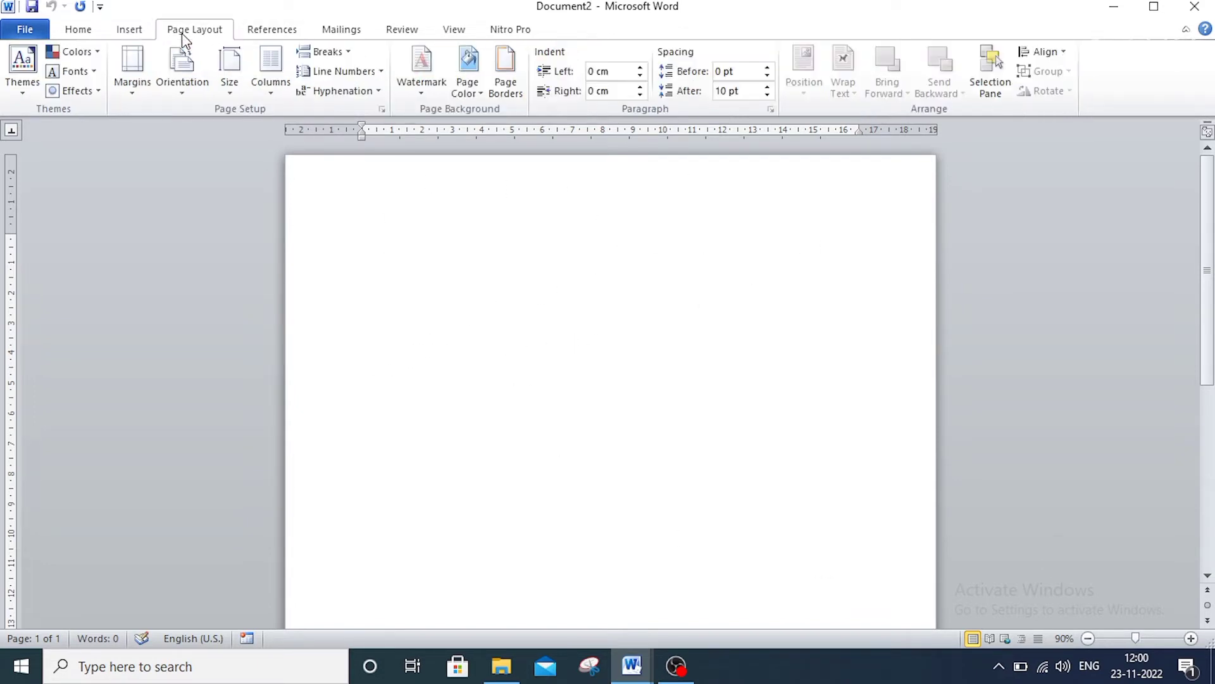
{"action": "left_click", "coordinate": [187, 92]}
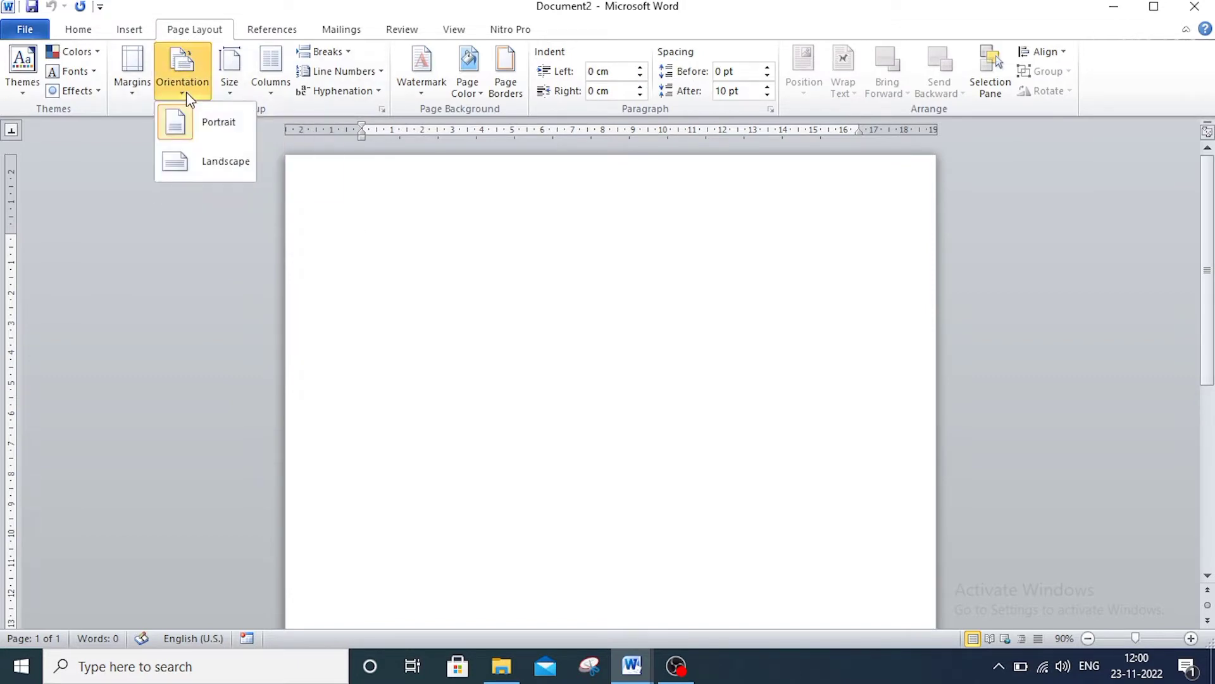
{"action": "left_click", "coordinate": [195, 159]}
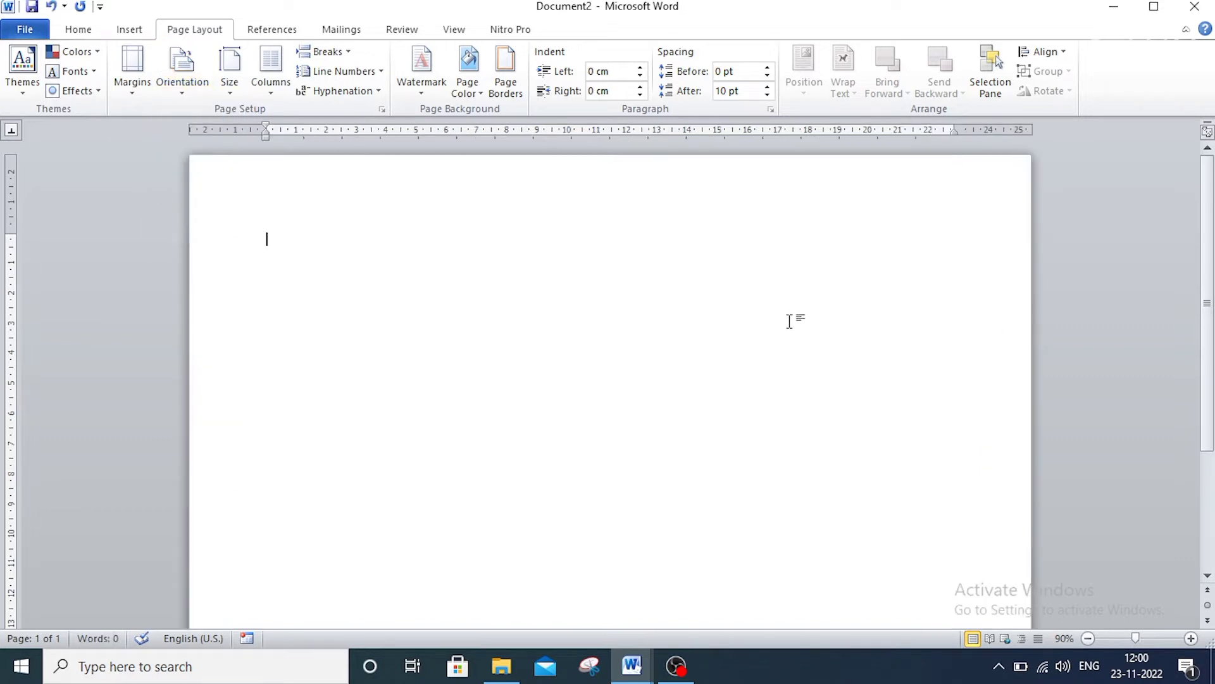
{"action": "scroll", "coordinate": [789, 325], "scroll_direction": "down", "scroll_amount": 1}
{"action": "scroll", "coordinate": [789, 325], "scroll_direction": "down", "scroll_amount": 1}
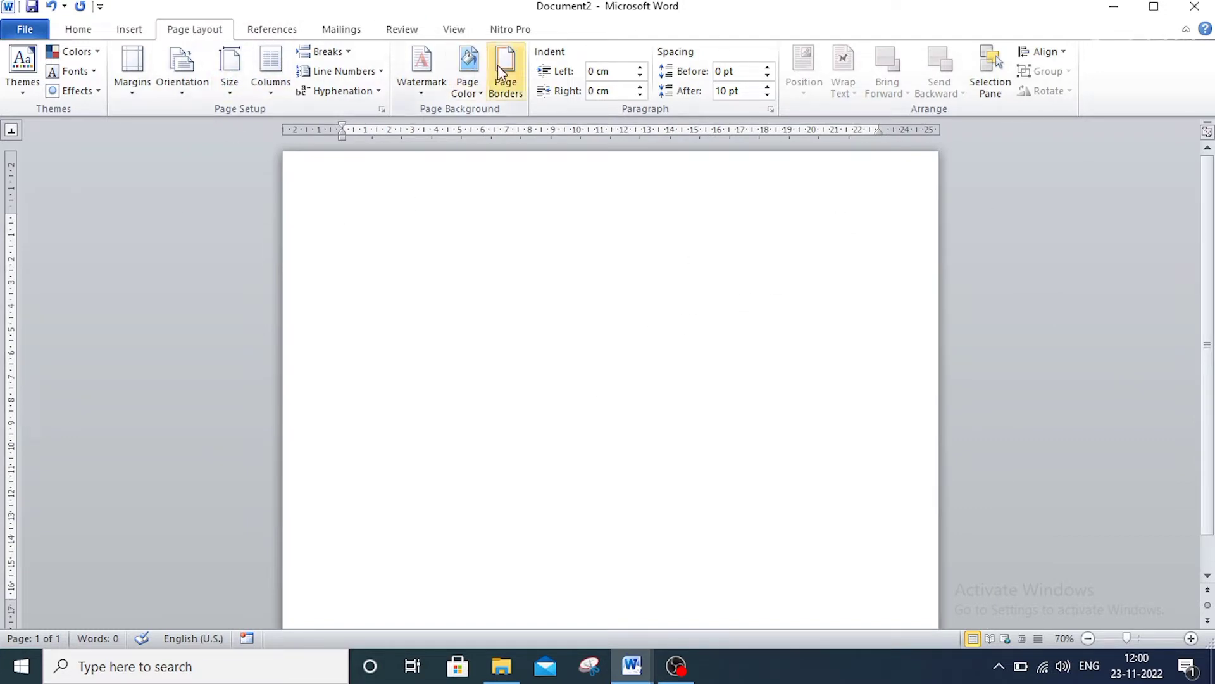
Apply a 3-D thick double-line page border in blue, 4½ pt wide, to the whole page.
{"action": "left_click", "coordinate": [514, 89]}
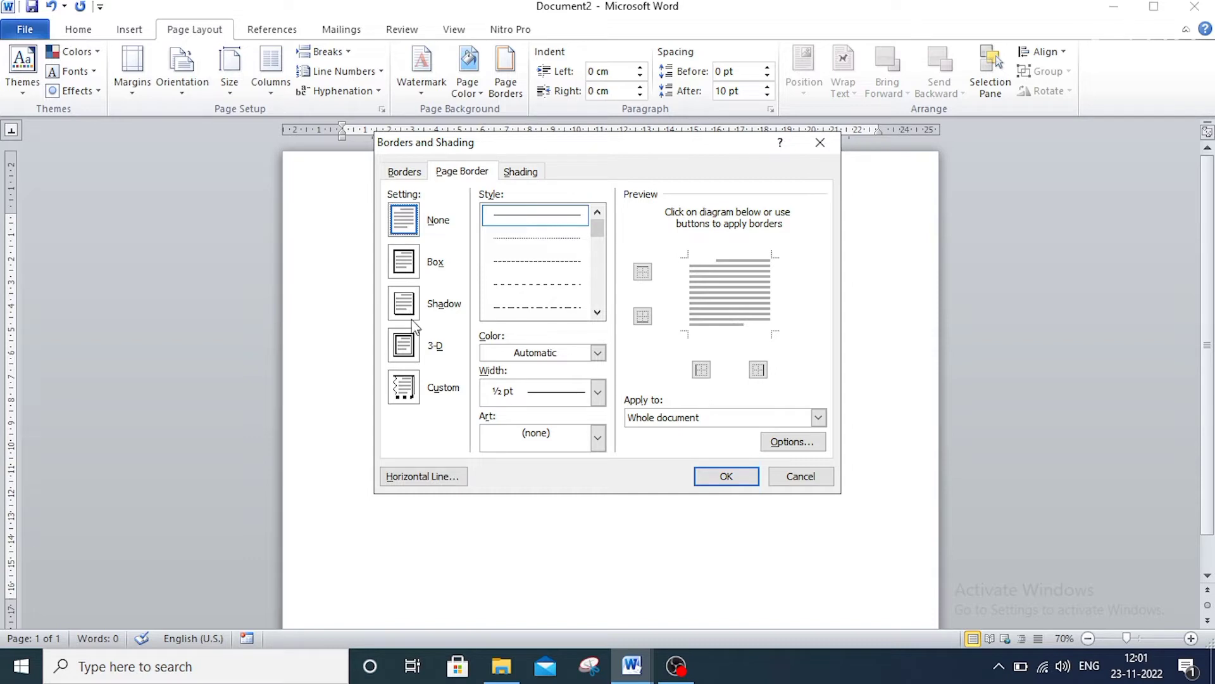
{"action": "left_click", "coordinate": [412, 352]}
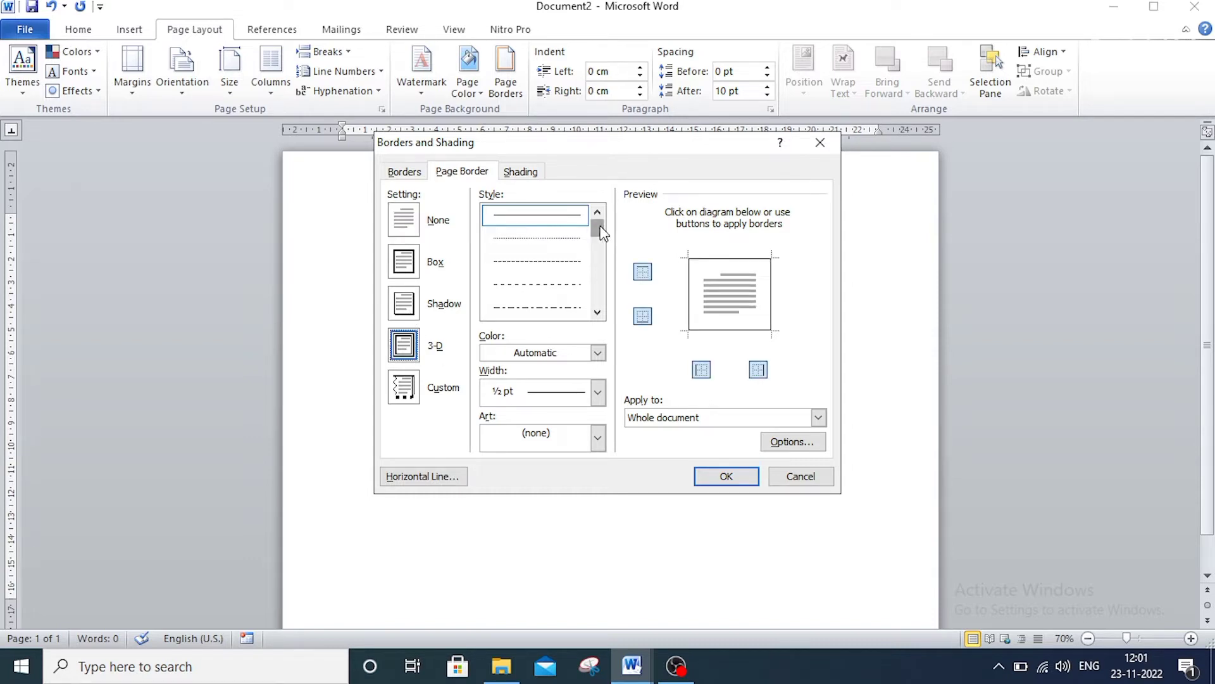
{"action": "left_click_drag", "start_coordinate": [597, 227], "coordinate": [601, 253]}
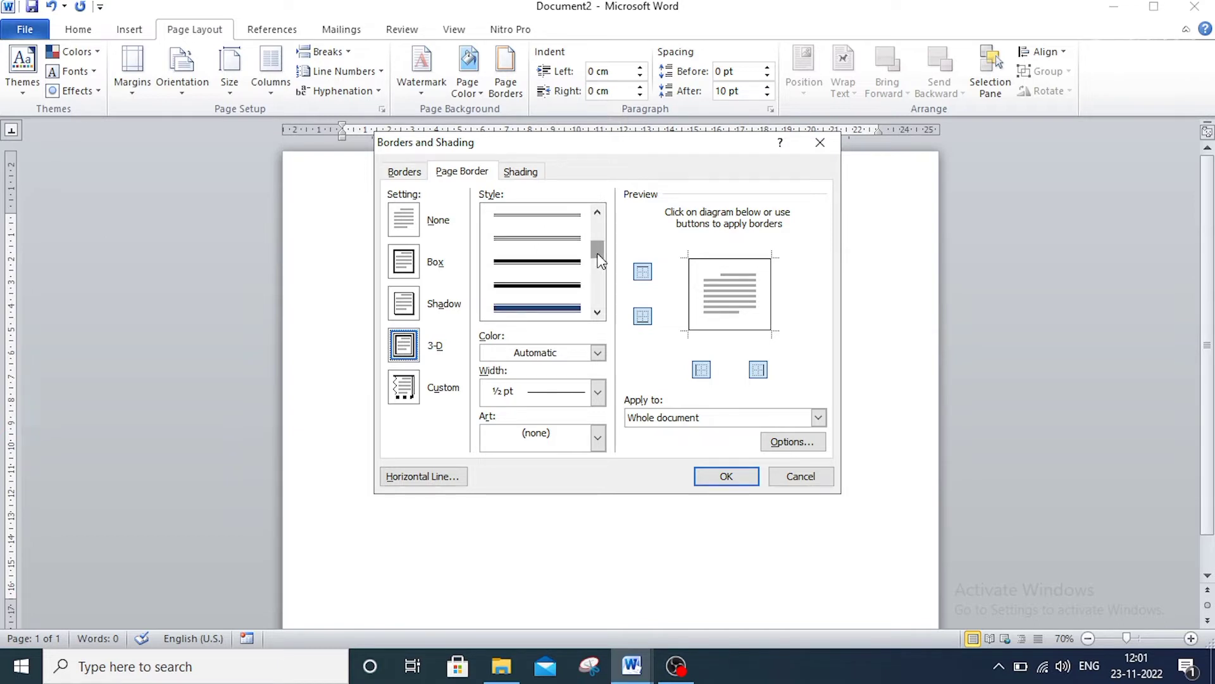
{"action": "left_click", "coordinate": [535, 309]}
{"action": "left_click", "coordinate": [497, 399]}
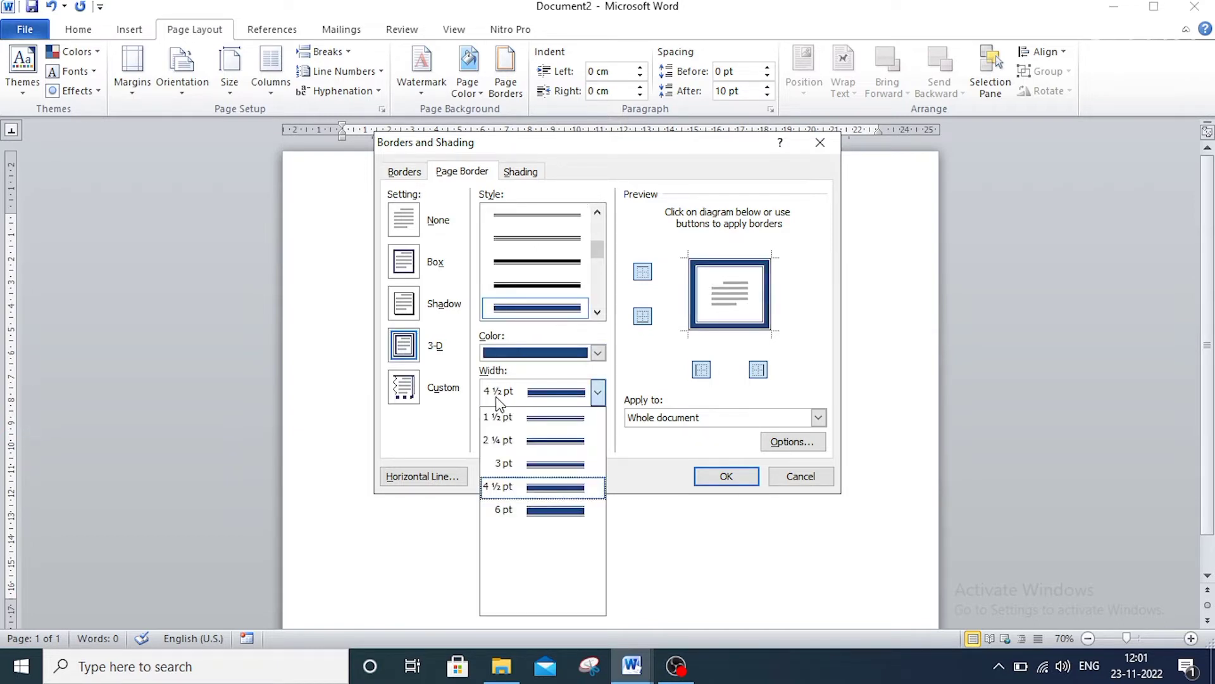
{"action": "left_click", "coordinate": [500, 493]}
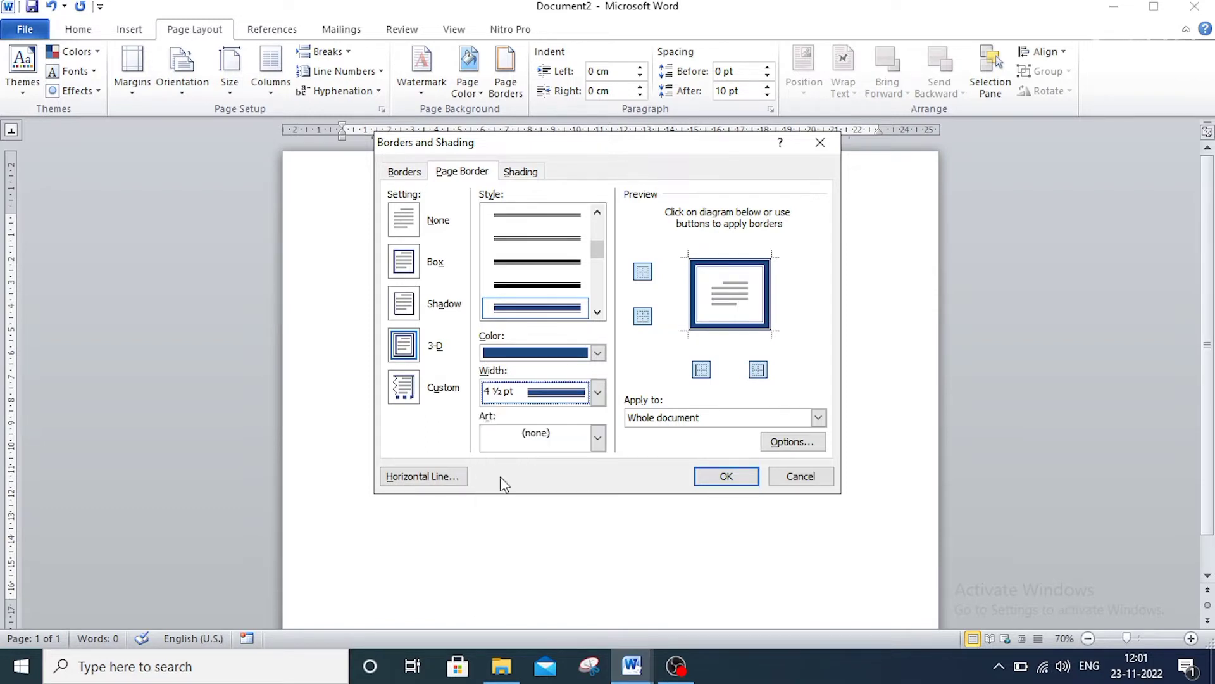
{"action": "left_click", "coordinate": [598, 353]}
{"action": "left_click", "coordinate": [548, 467]}
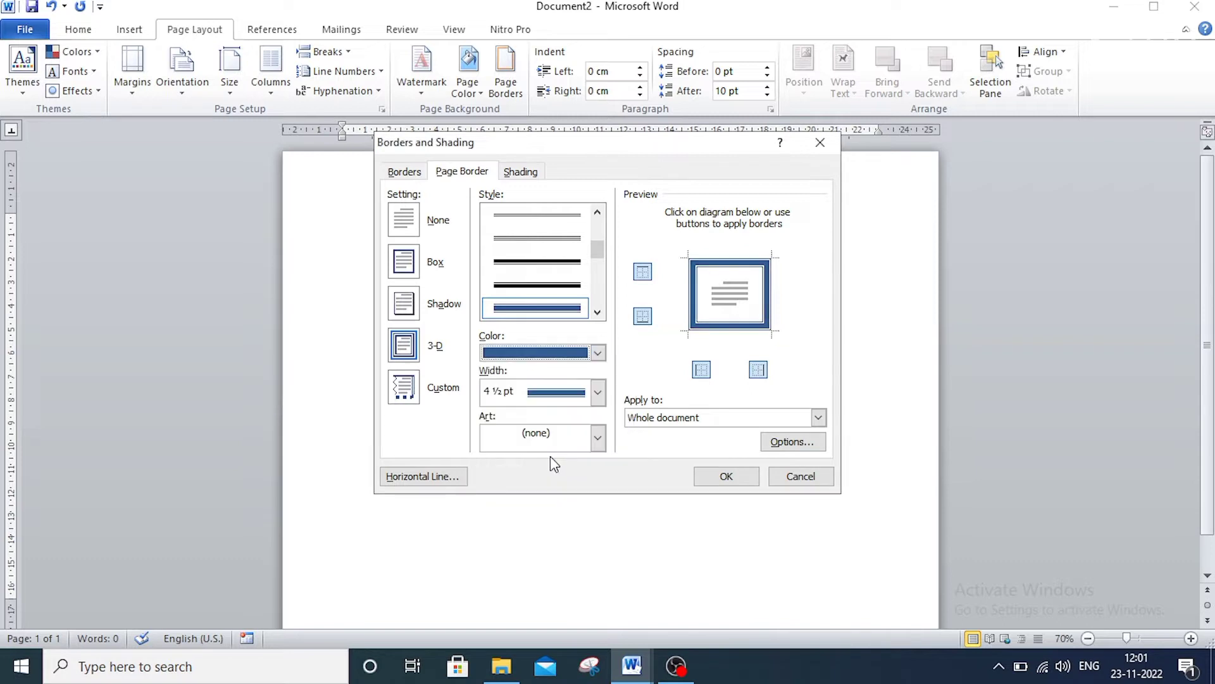
{"action": "left_click", "coordinate": [725, 476]}
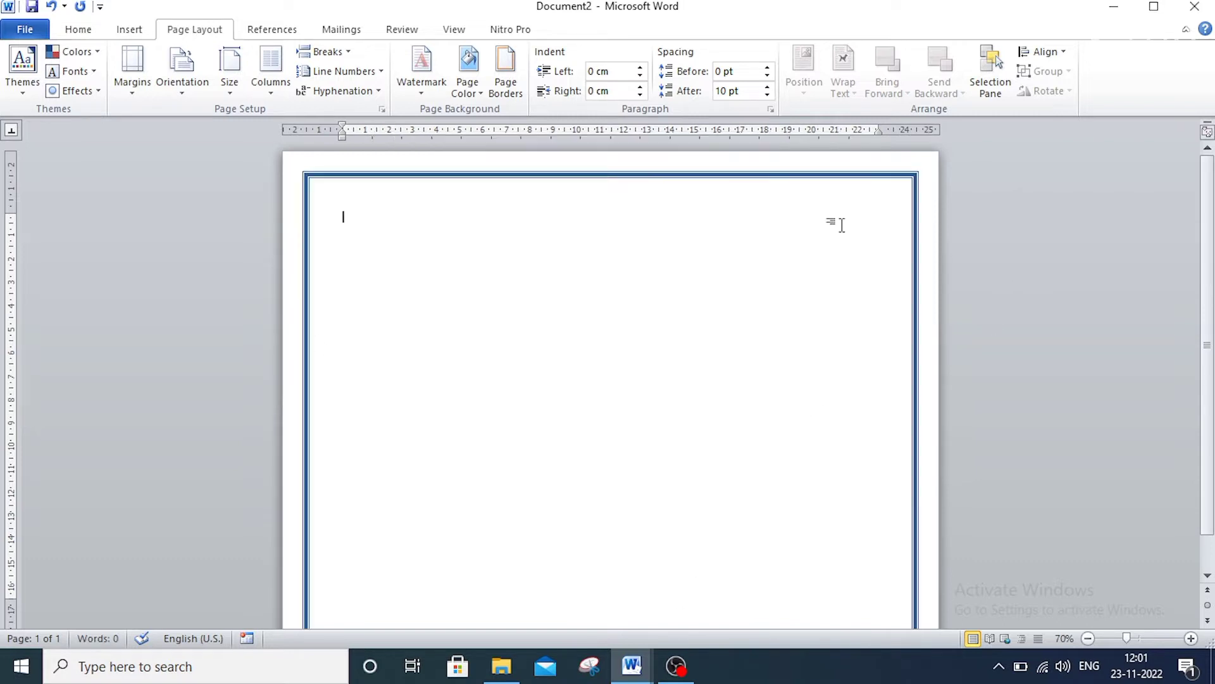
{"action": "scroll", "coordinate": [535, 325], "scroll_direction": "down", "scroll_amount": 1}
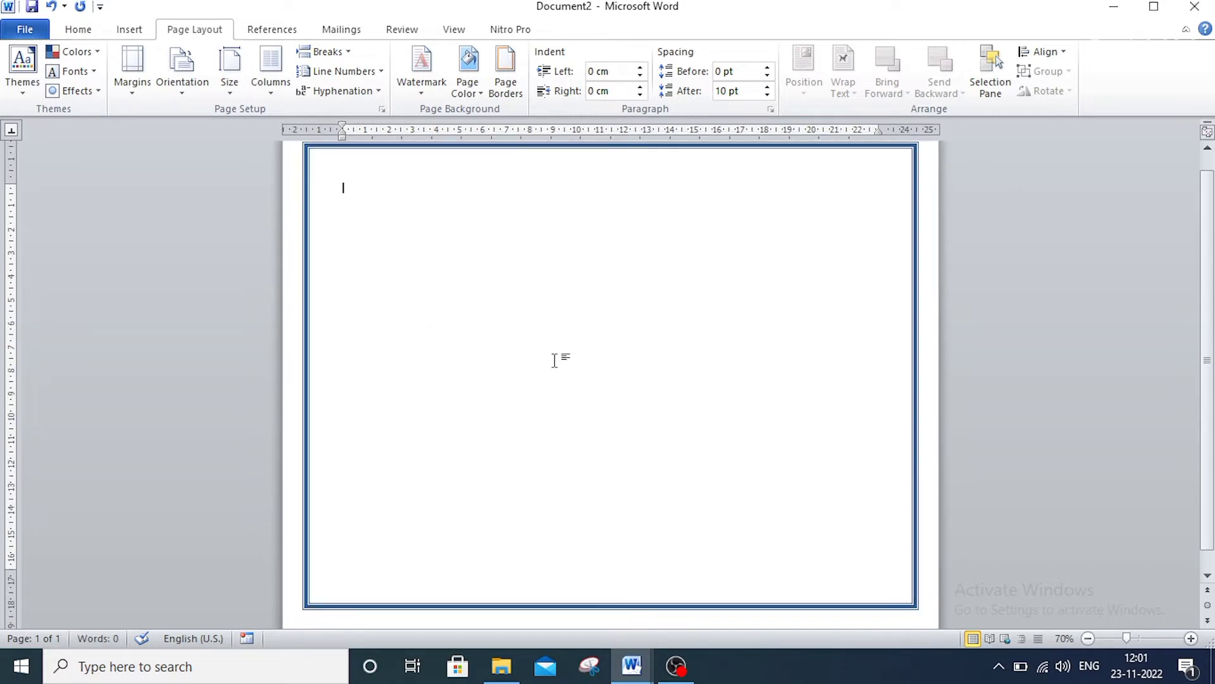
{"action": "scroll", "coordinate": [555, 348], "scroll_direction": "up", "scroll_amount": 1}
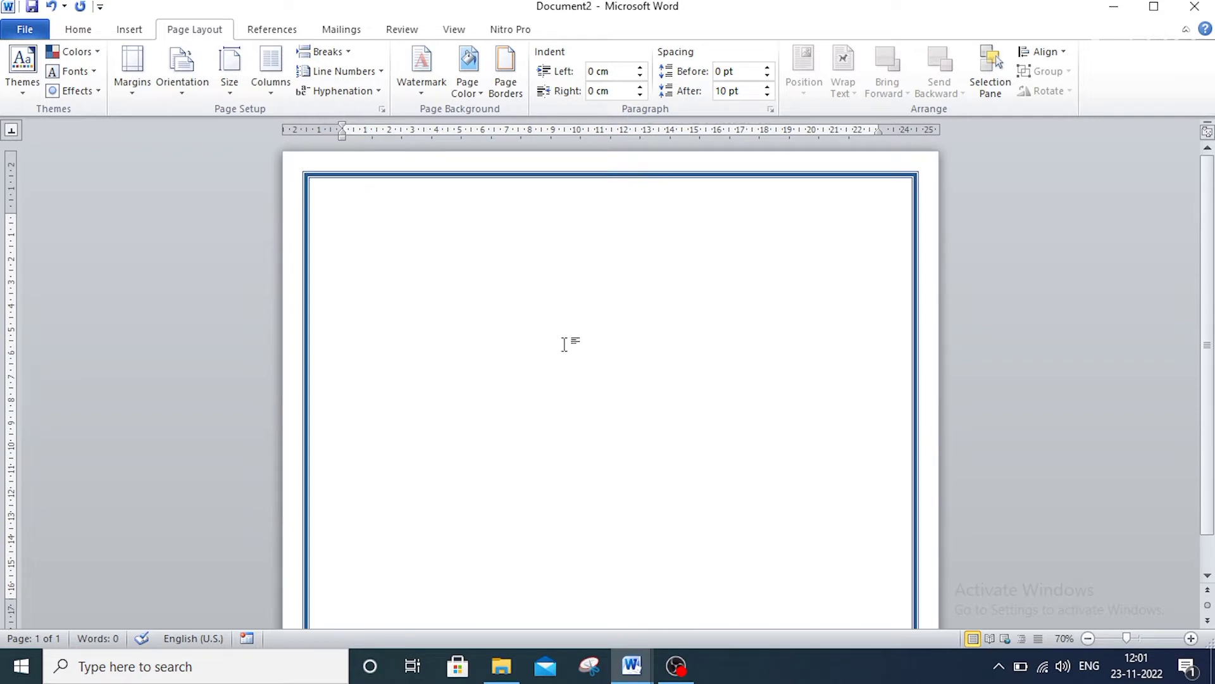
Draw a Right Triangle shape on the page.
{"action": "left_click", "coordinate": [130, 30]}
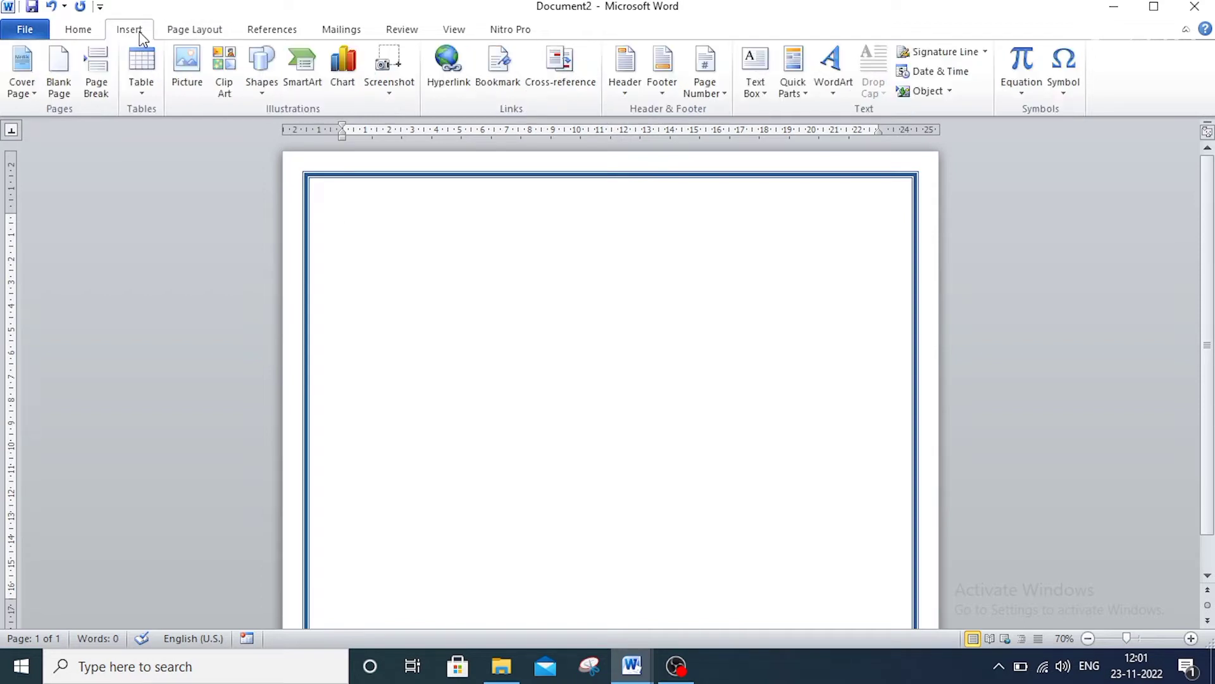
{"action": "left_click", "coordinate": [262, 79]}
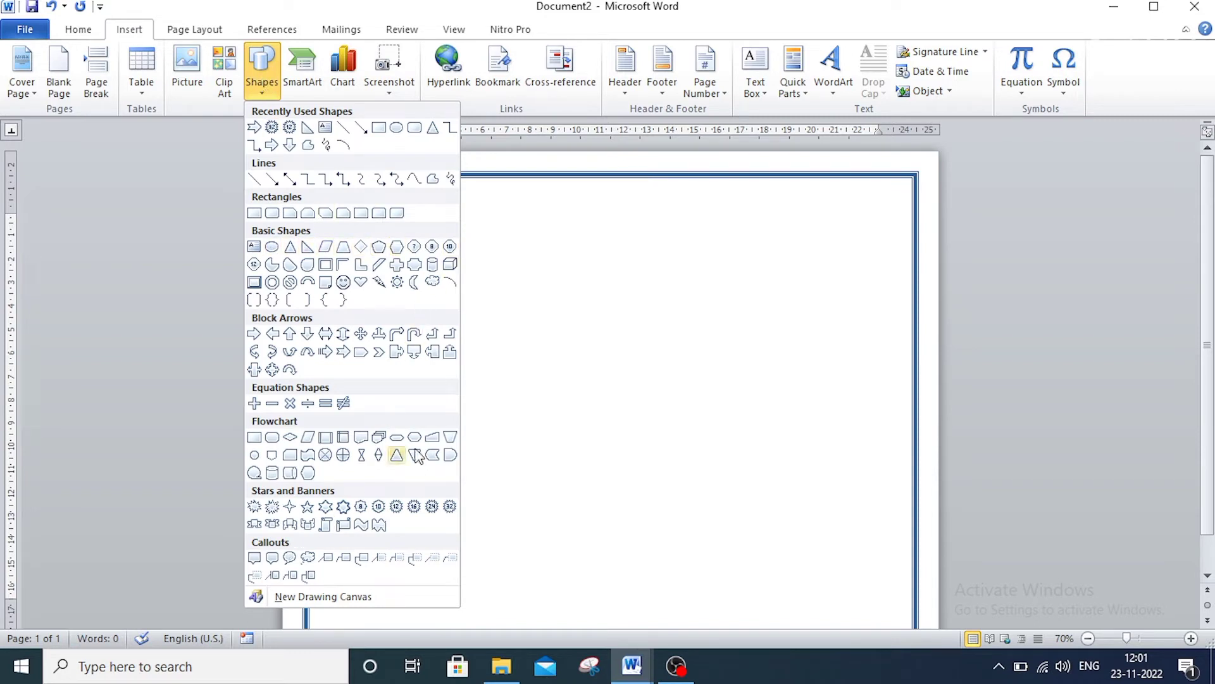
{"action": "left_click", "coordinate": [307, 251]}
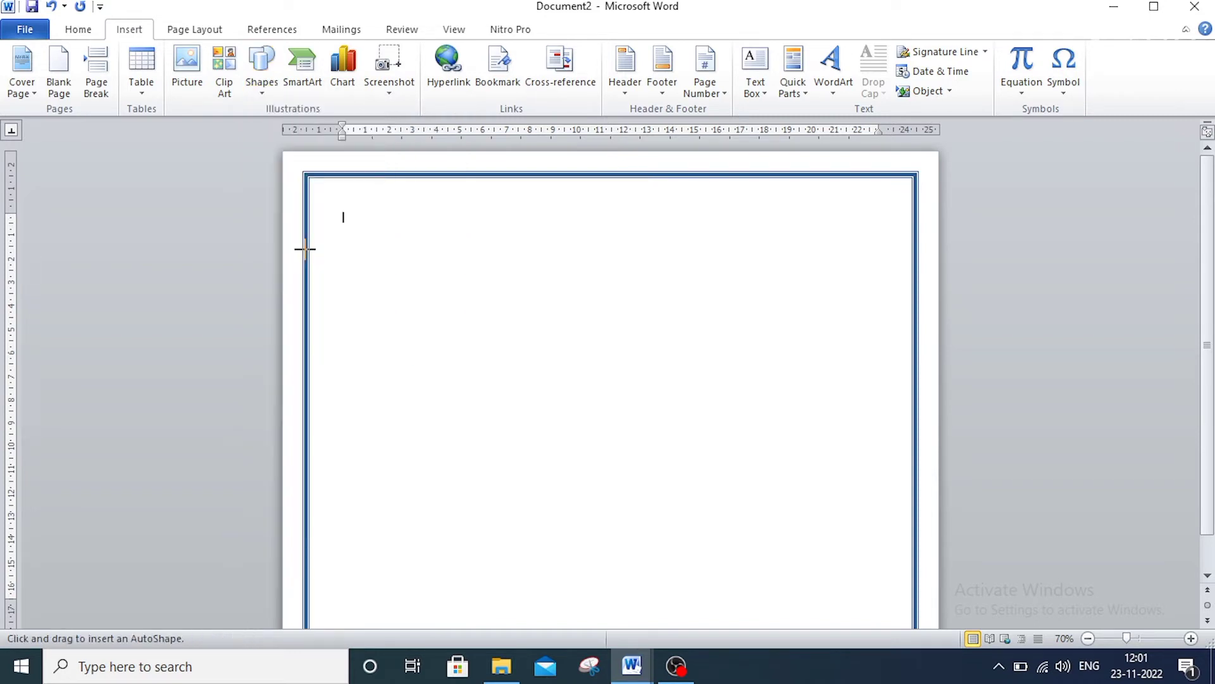
{"action": "left_click_drag", "start_coordinate": [347, 207], "coordinate": [466, 319]}
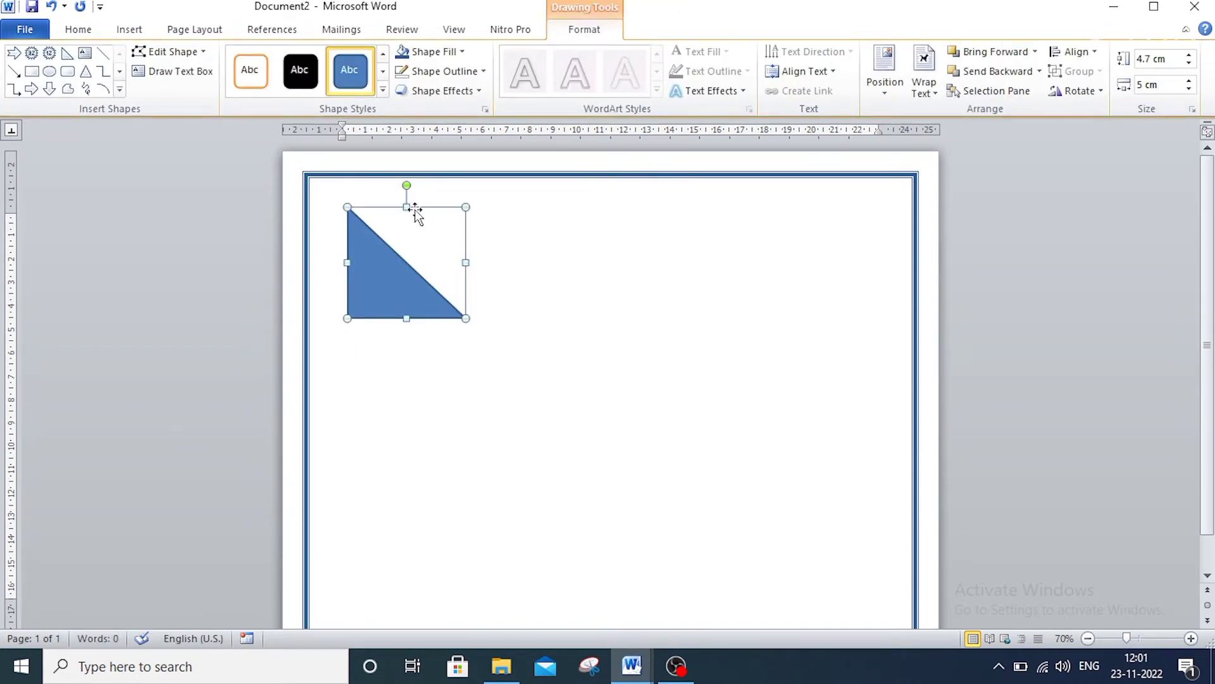
Rotate the triangle a quarter turn, fit it into the top-left corner, and copy it.
{"action": "left_click_drag", "start_coordinate": [406, 185], "coordinate": [457, 265]}
{"action": "left_click_drag", "start_coordinate": [382, 243], "coordinate": [346, 224]}
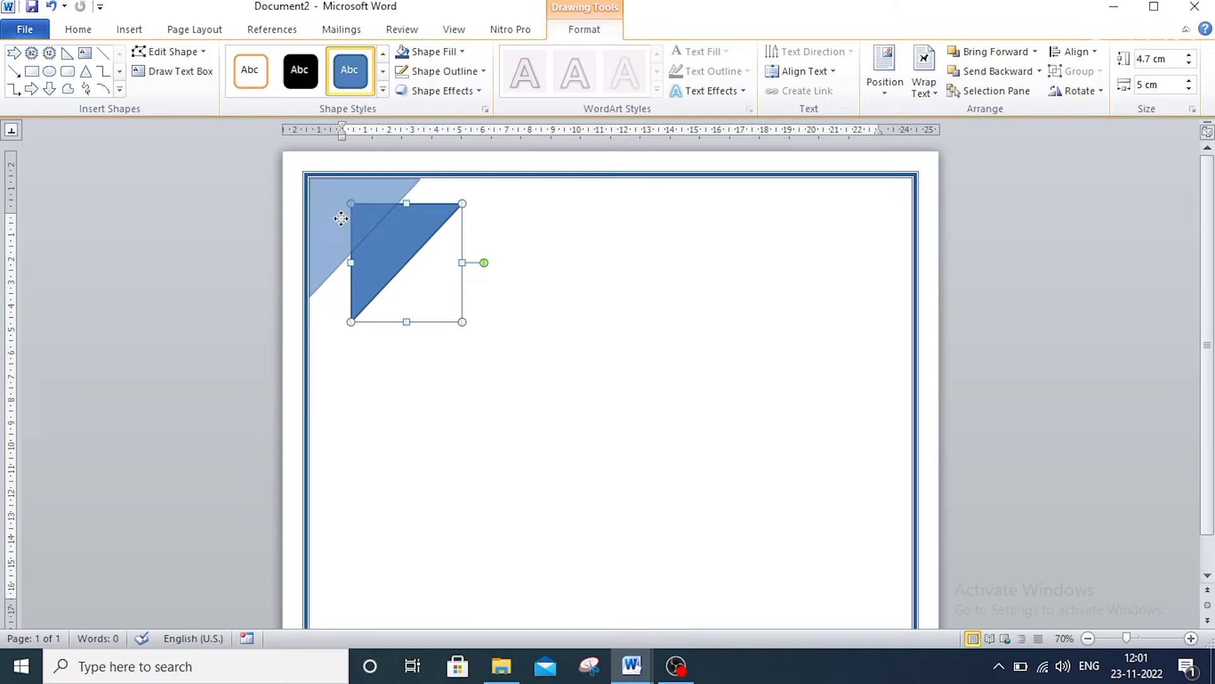
{"action": "left_click_drag", "start_coordinate": [346, 223], "coordinate": [340, 217]}
{"action": "left_click", "coordinate": [538, 277]}
{"action": "left_click", "coordinate": [335, 219]}
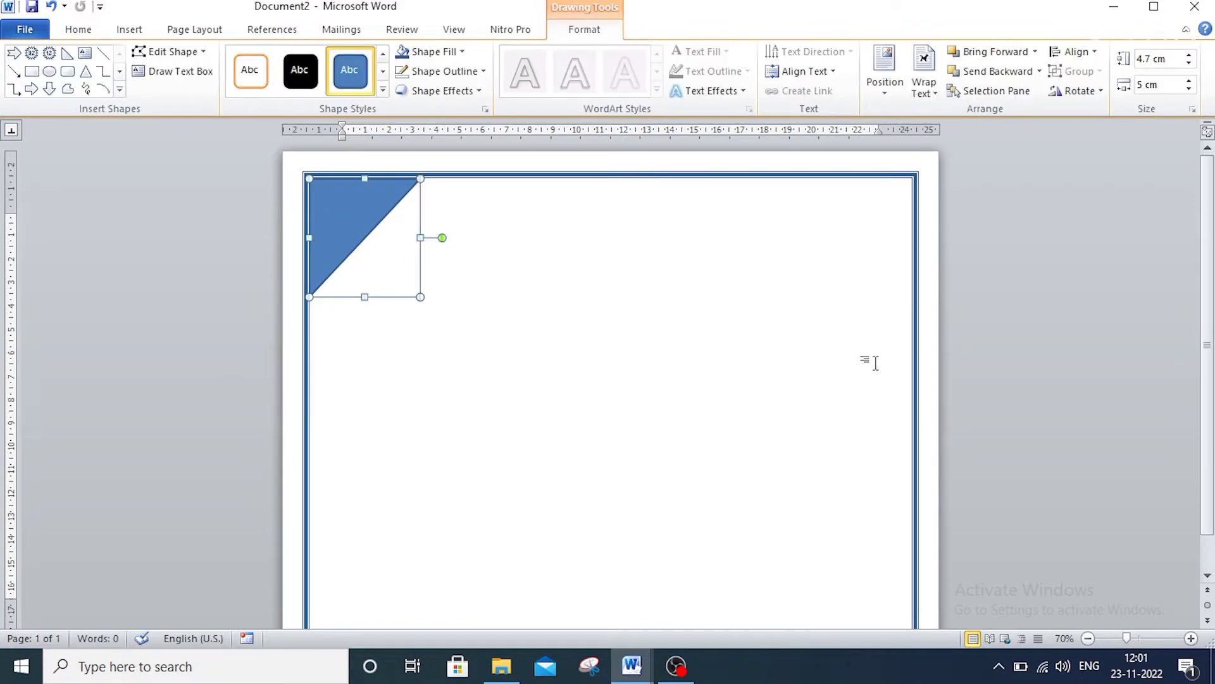
{"action": "key", "text": "ctrl+c"}
Paste a duplicate triangle and move it into the page's lower-right corner.
{"action": "left_click", "coordinate": [571, 291]}
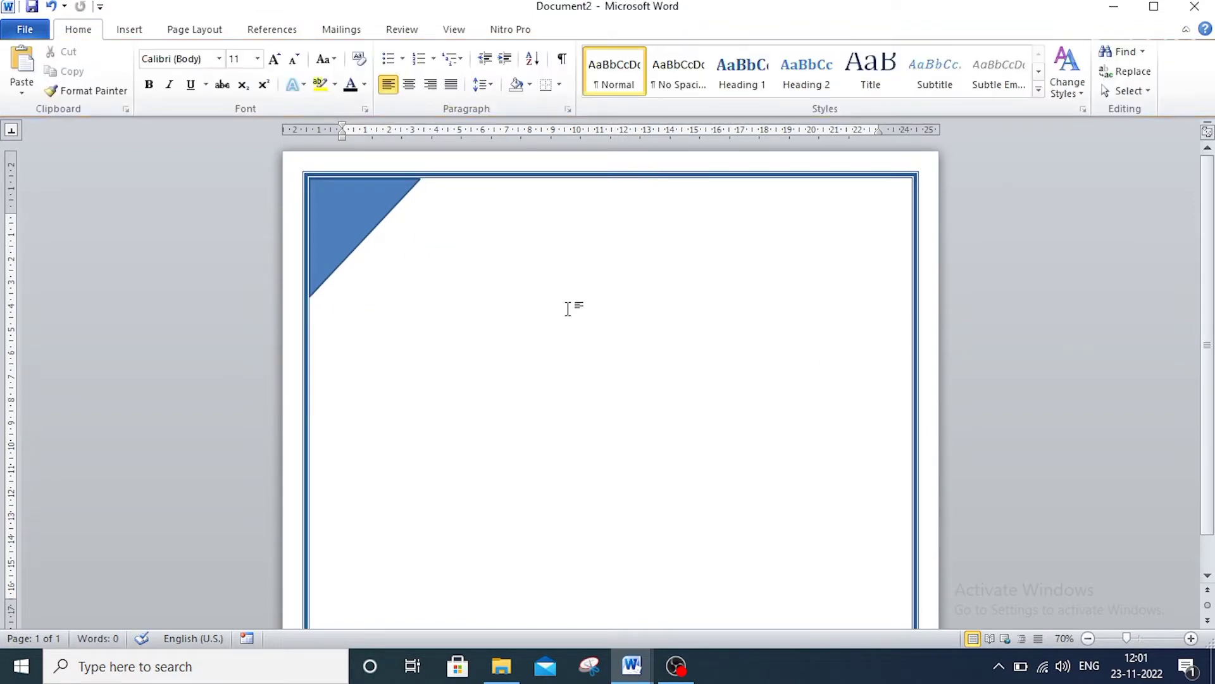
{"action": "key", "text": "ctrl+v"}
{"action": "left_click_drag", "start_coordinate": [352, 237], "coordinate": [708, 482]}
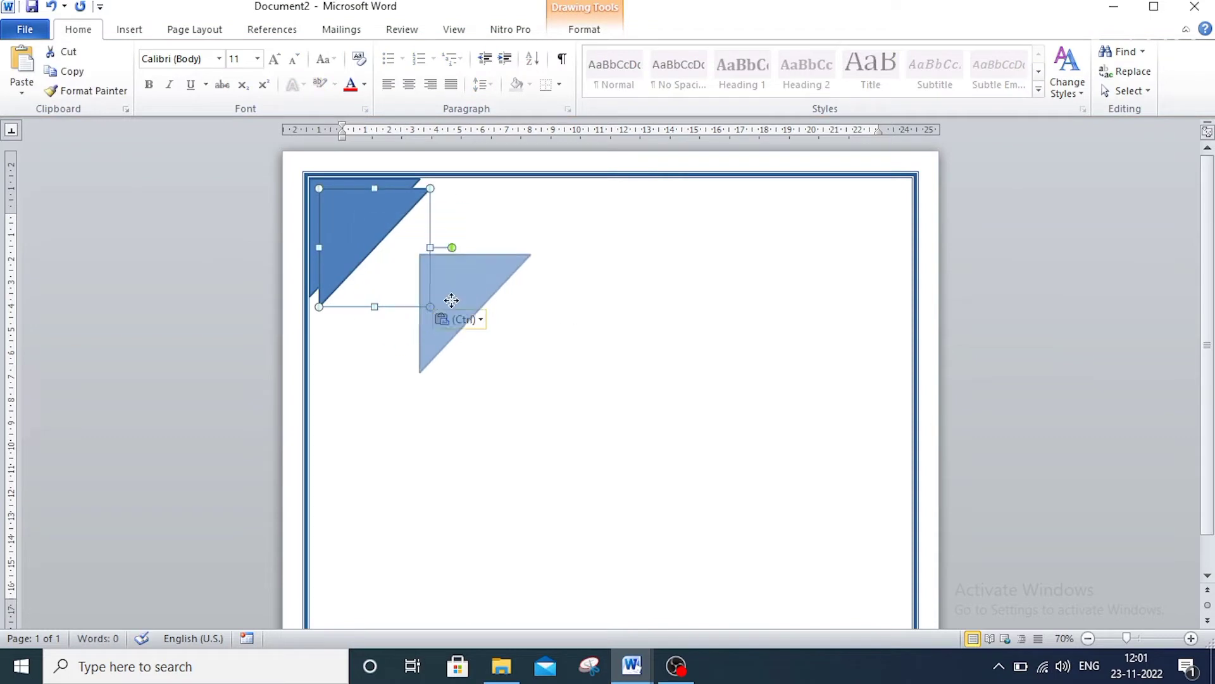
{"action": "scroll", "coordinate": [826, 506], "scroll_direction": "down", "scroll_amount": 1}
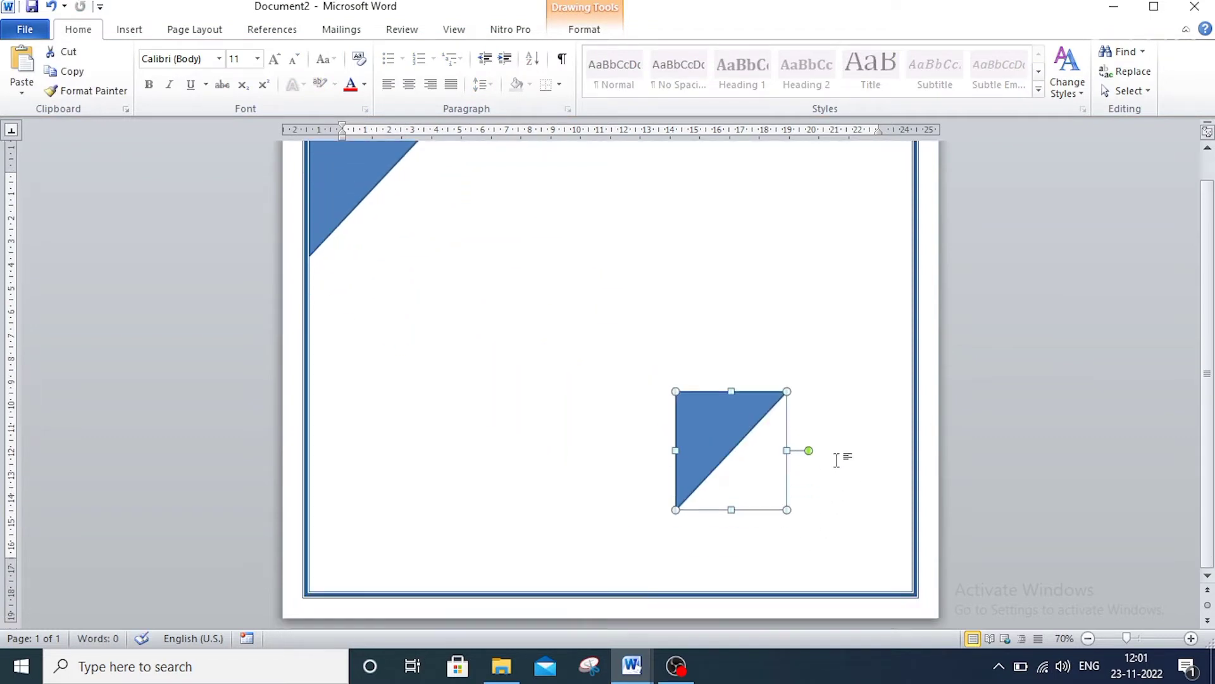
{"action": "mouse_move", "coordinate": [808, 450]}
{"action": "left_mouse_down"}
{"action": "mouse_move", "coordinate": [792, 406]}
{"action": "mouse_move", "coordinate": [551, 451]}
{"action": "left_mouse_up"}
{"action": "left_click_drag", "start_coordinate": [757, 485], "coordinate": [880, 563]}
{"action": "left_click", "coordinate": [669, 417]}
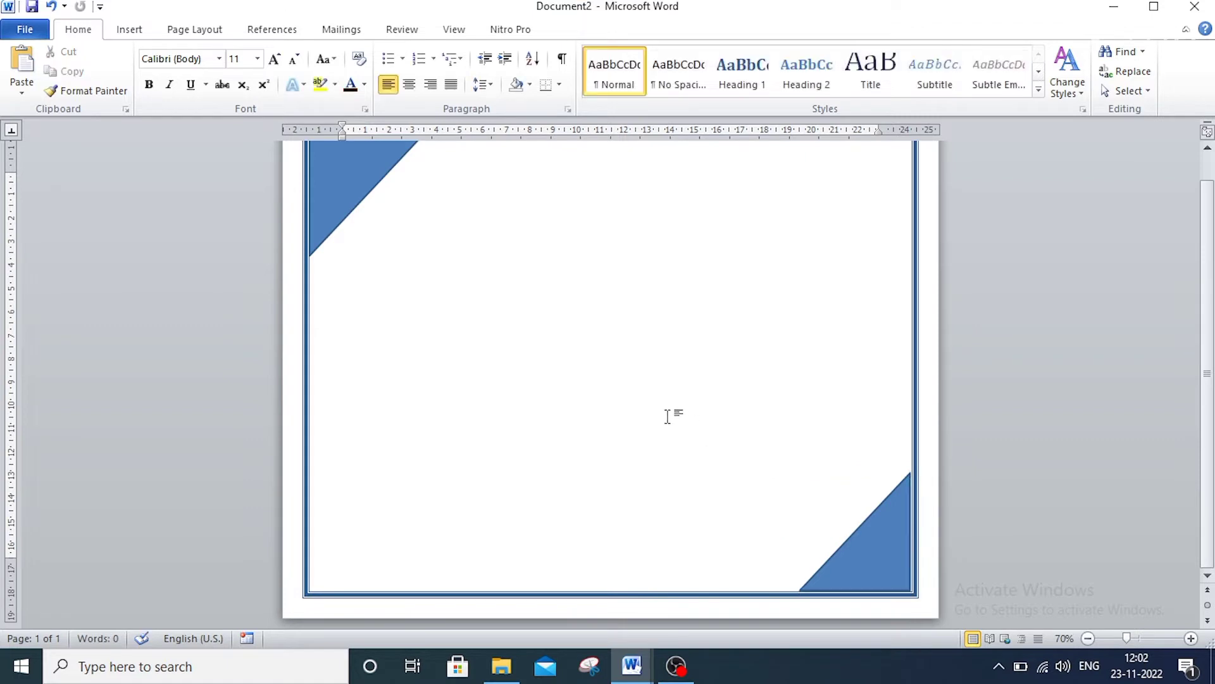
Select both corner triangles together.
{"action": "scroll", "coordinate": [445, 315], "scroll_direction": "up", "scroll_amount": 2}
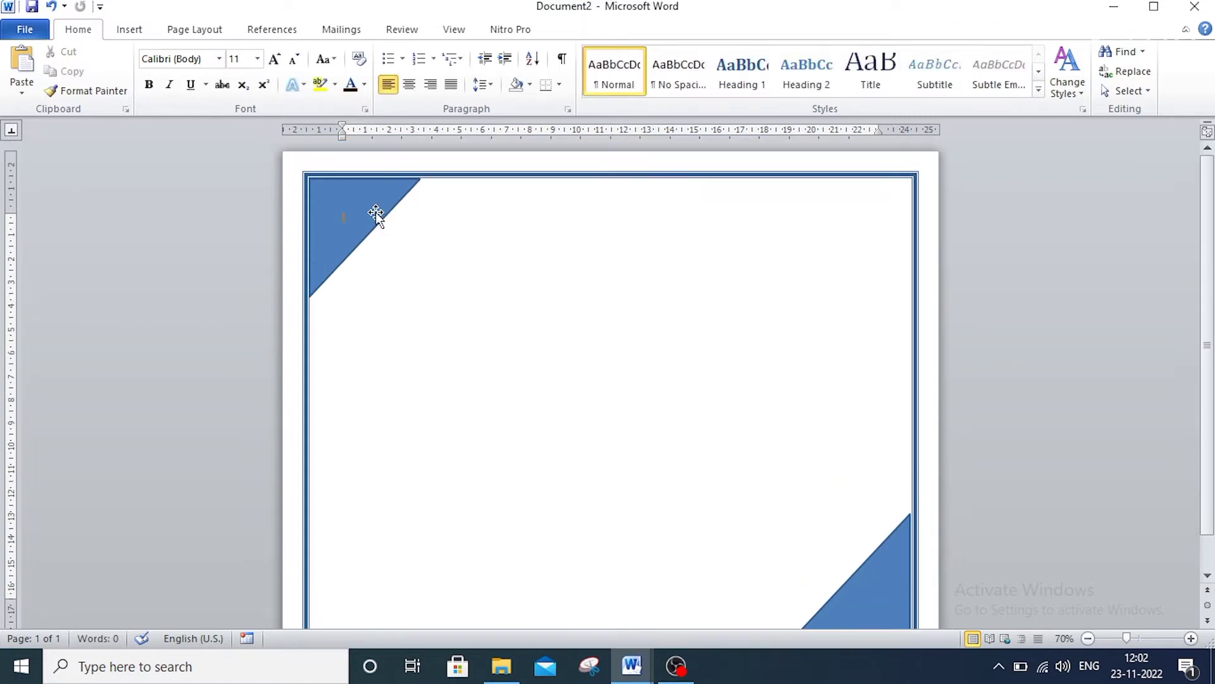
{"action": "left_click", "coordinate": [376, 215]}
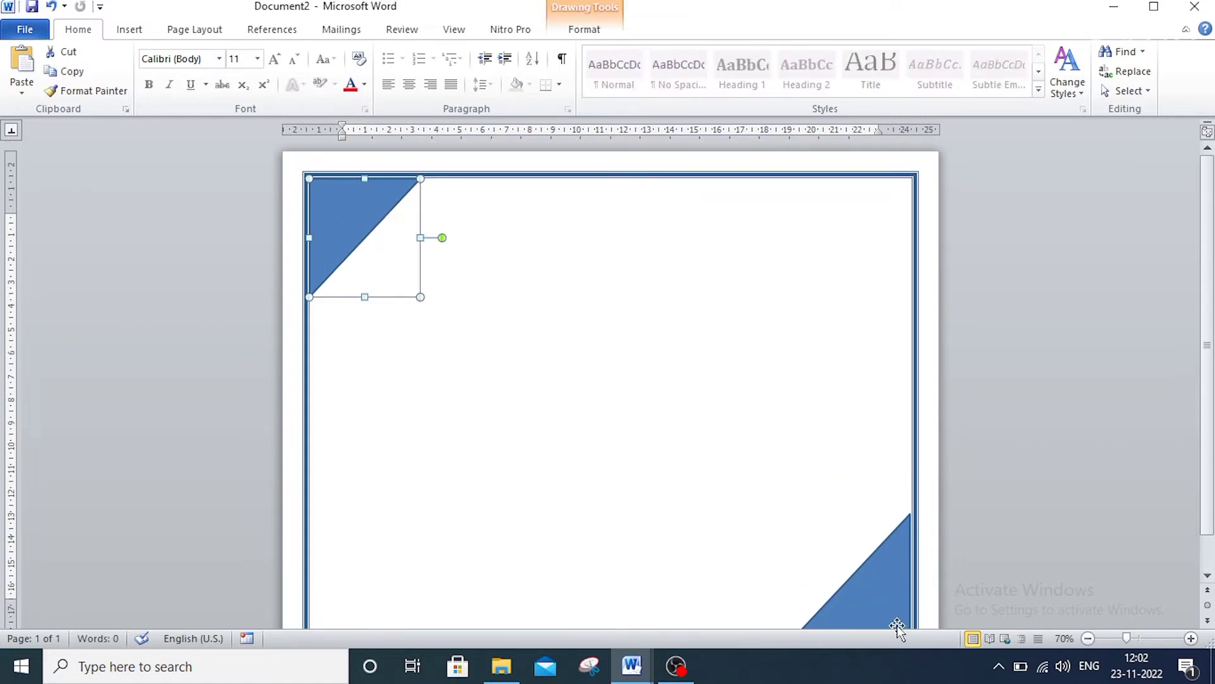
{"action": "left_click", "coordinate": [883, 581], "text": "shift"}
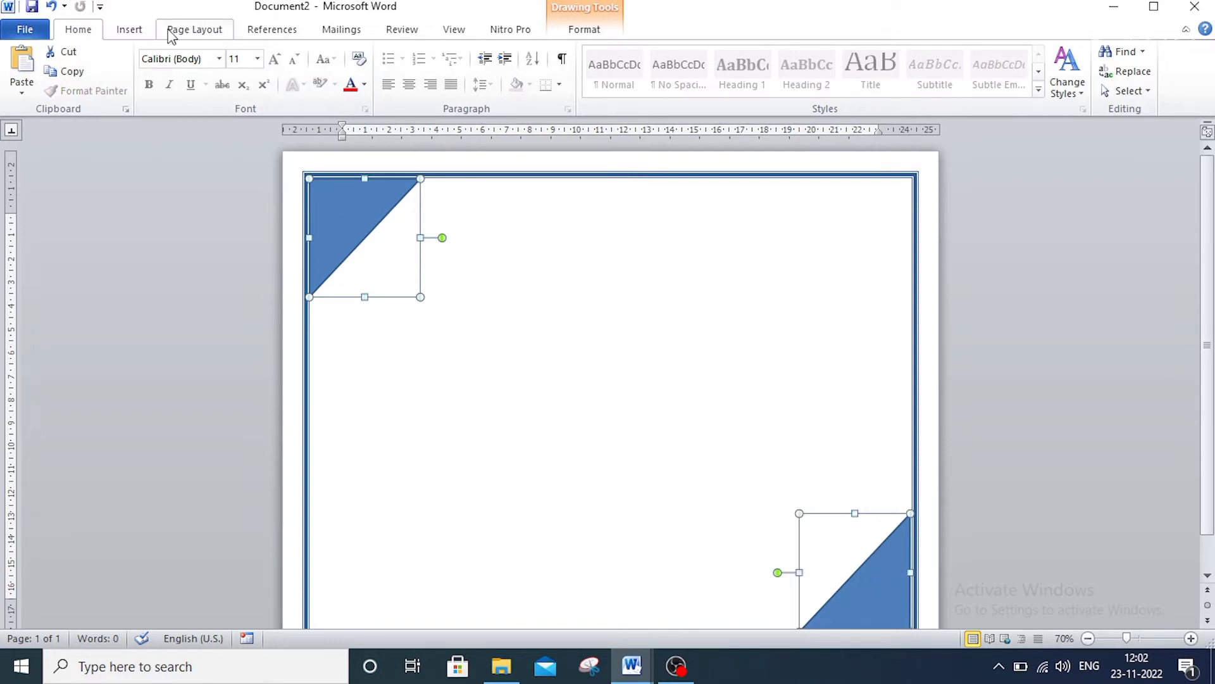
Fill both corner triangles with dark red.
{"action": "left_click", "coordinate": [609, 31]}
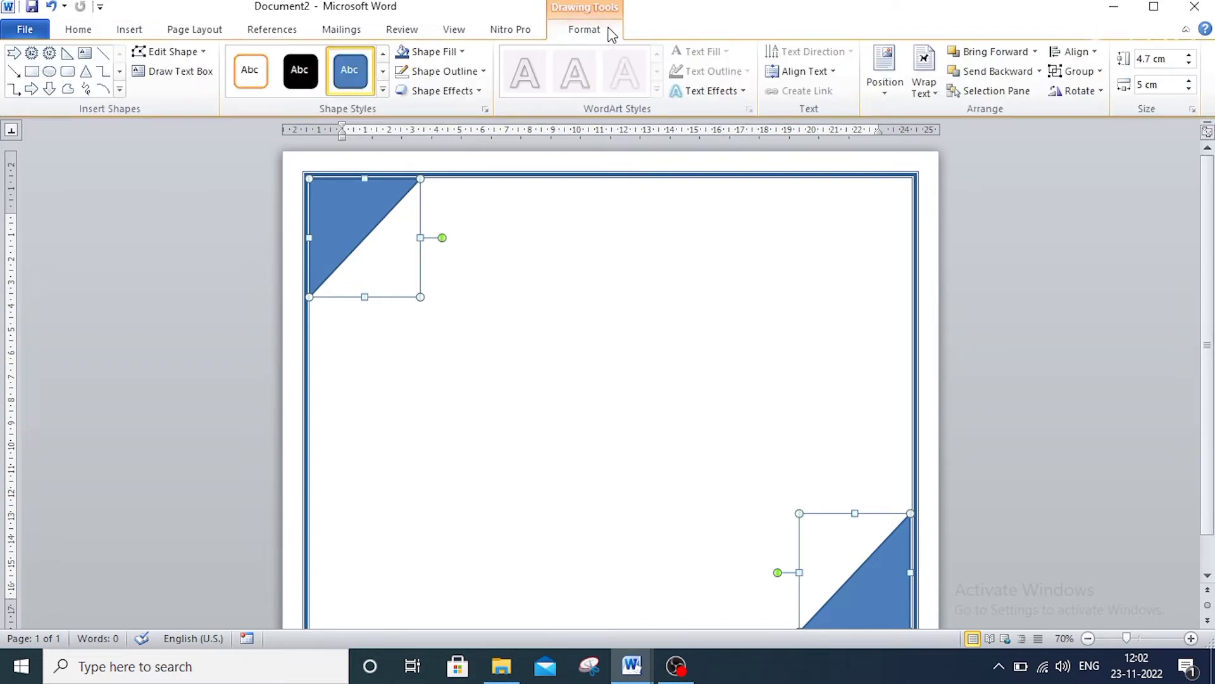
{"action": "left_click", "coordinate": [463, 52]}
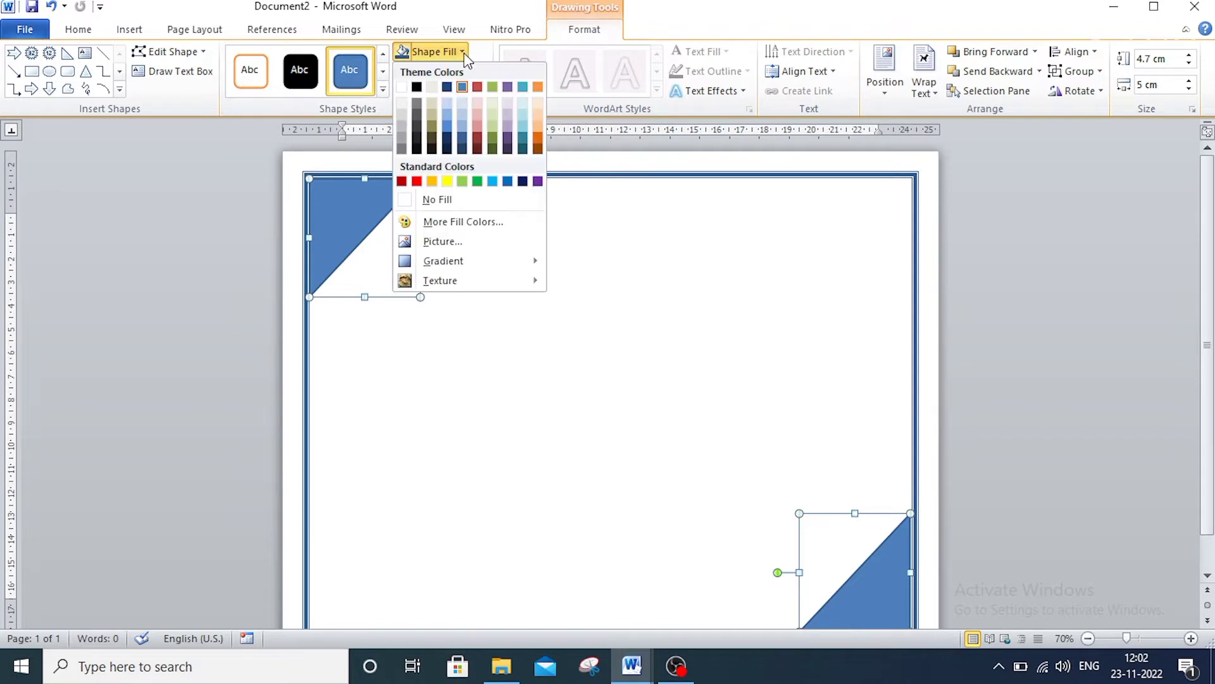
{"action": "left_click", "coordinate": [478, 142]}
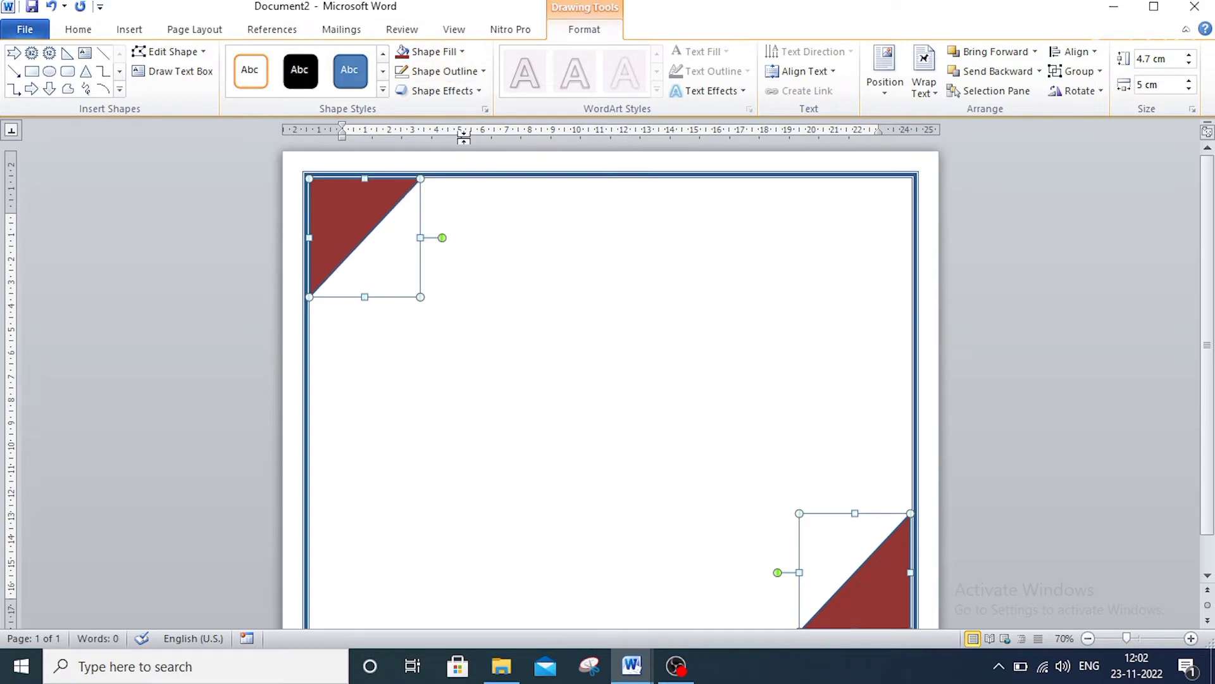
Set the triangles' Shape Outline to No Outline, then reselect the top-left triangle.
{"action": "left_click", "coordinate": [487, 74]}
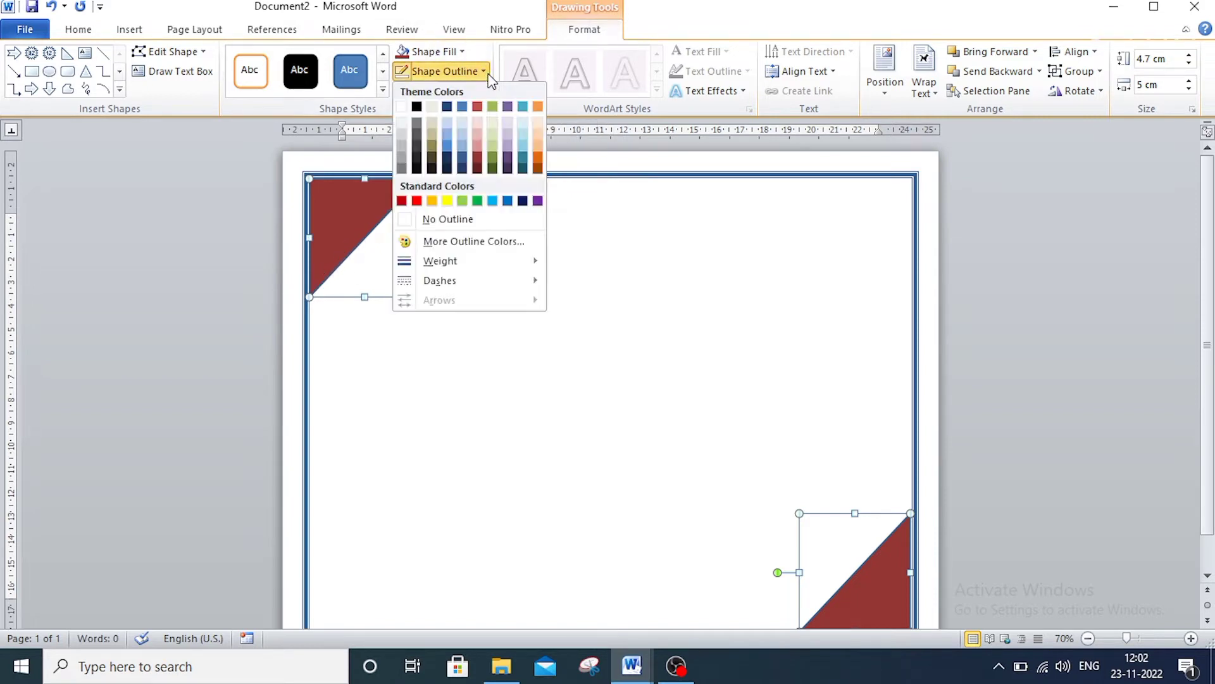
{"action": "left_click", "coordinate": [438, 219]}
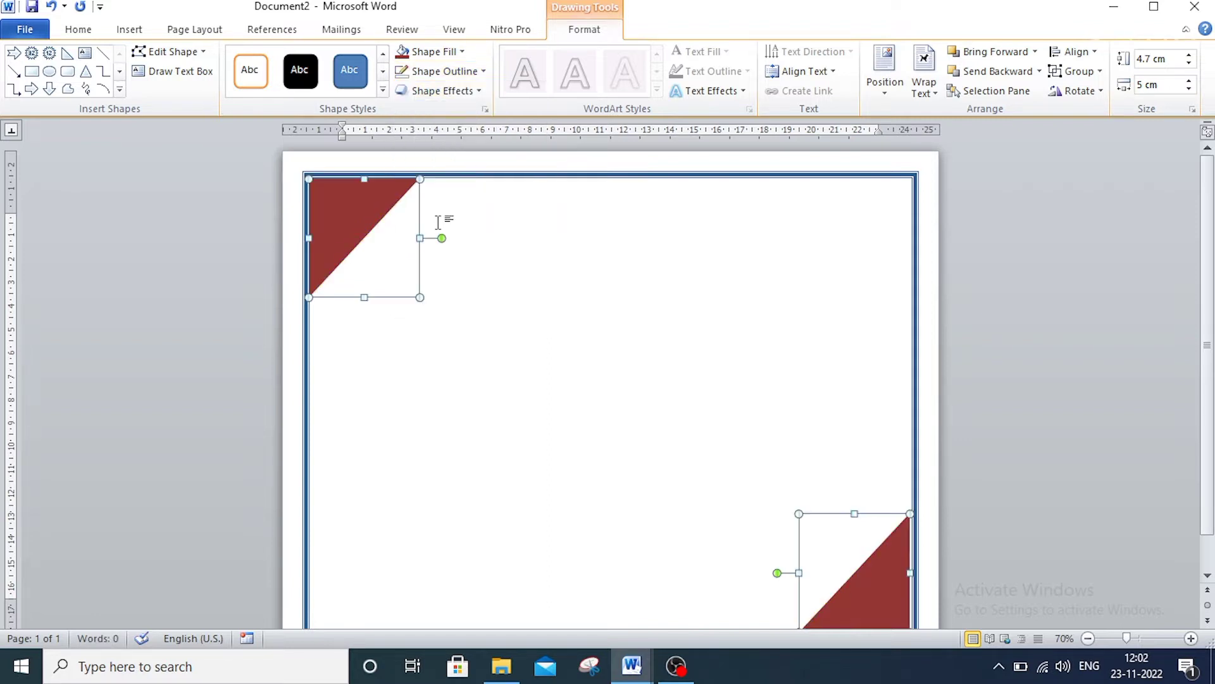
{"action": "left_click", "coordinate": [601, 454]}
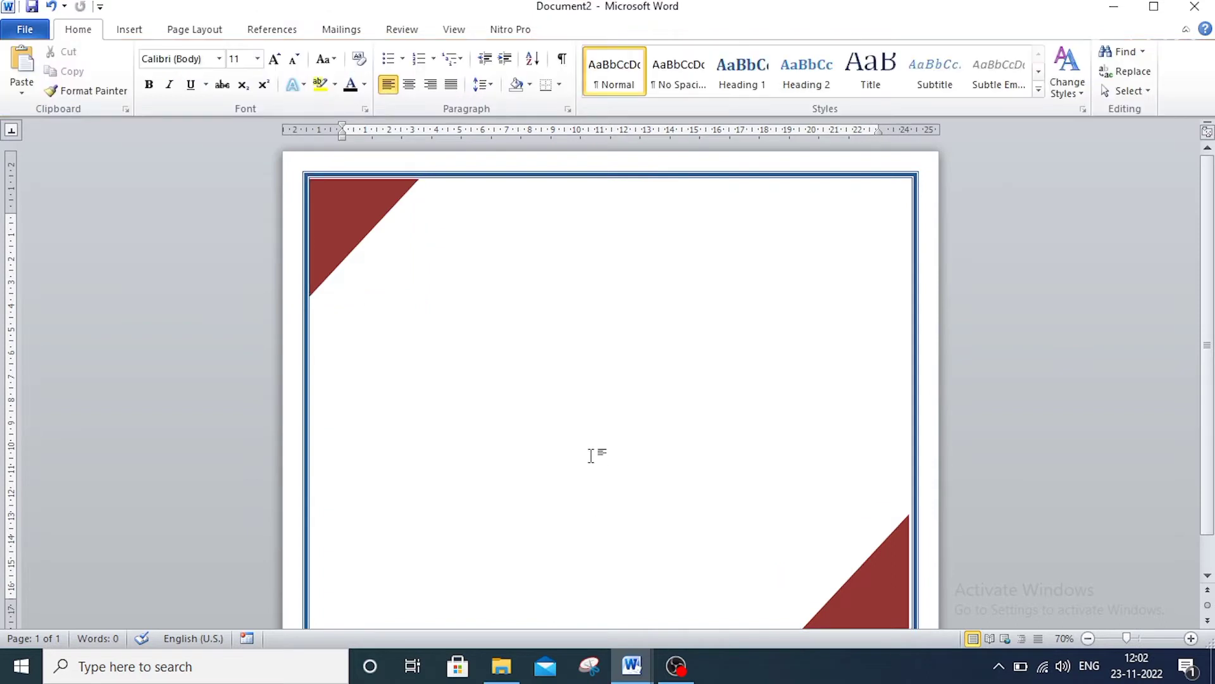
{"action": "left_click", "coordinate": [362, 211]}
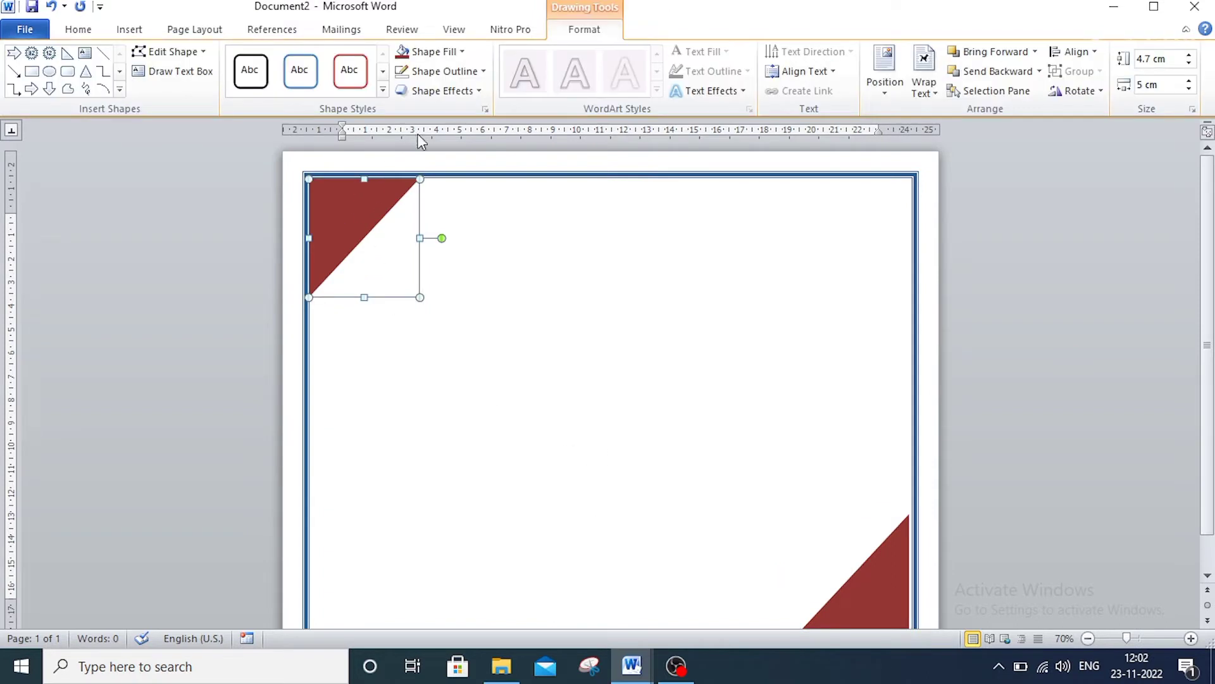
Give the top-left triangle an Offset Bottom outer shadow.
{"action": "left_click", "coordinate": [481, 92]}
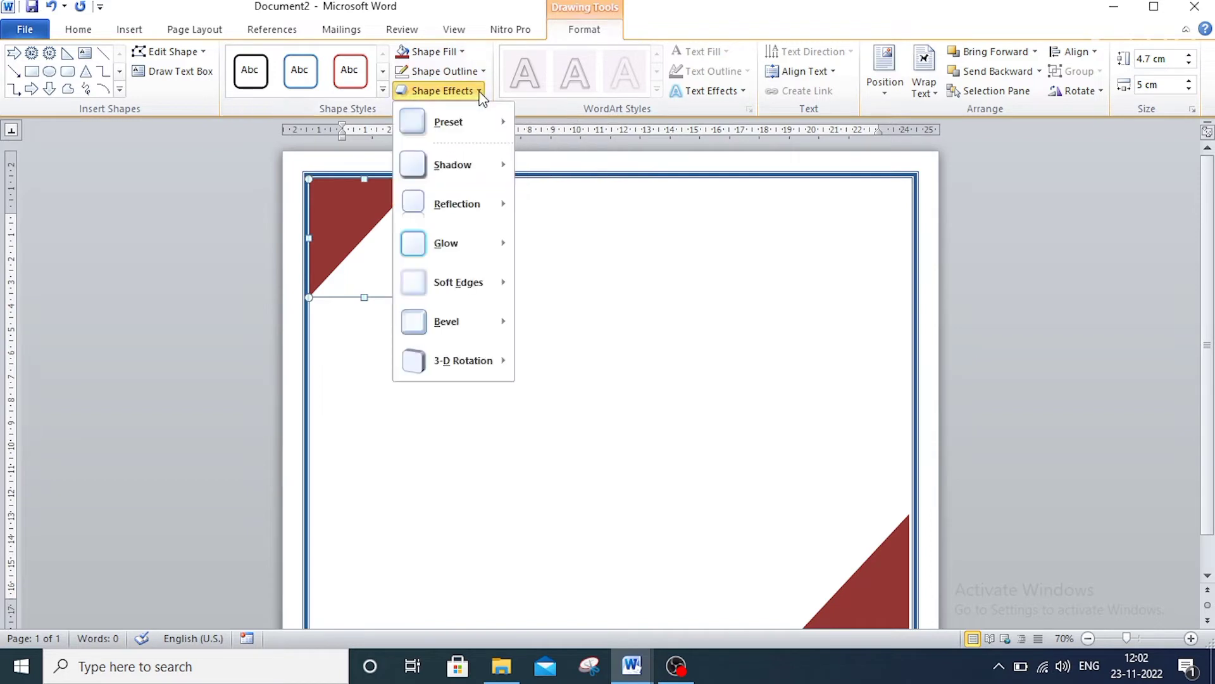
{"action": "mouse_move", "coordinate": [452, 166]}
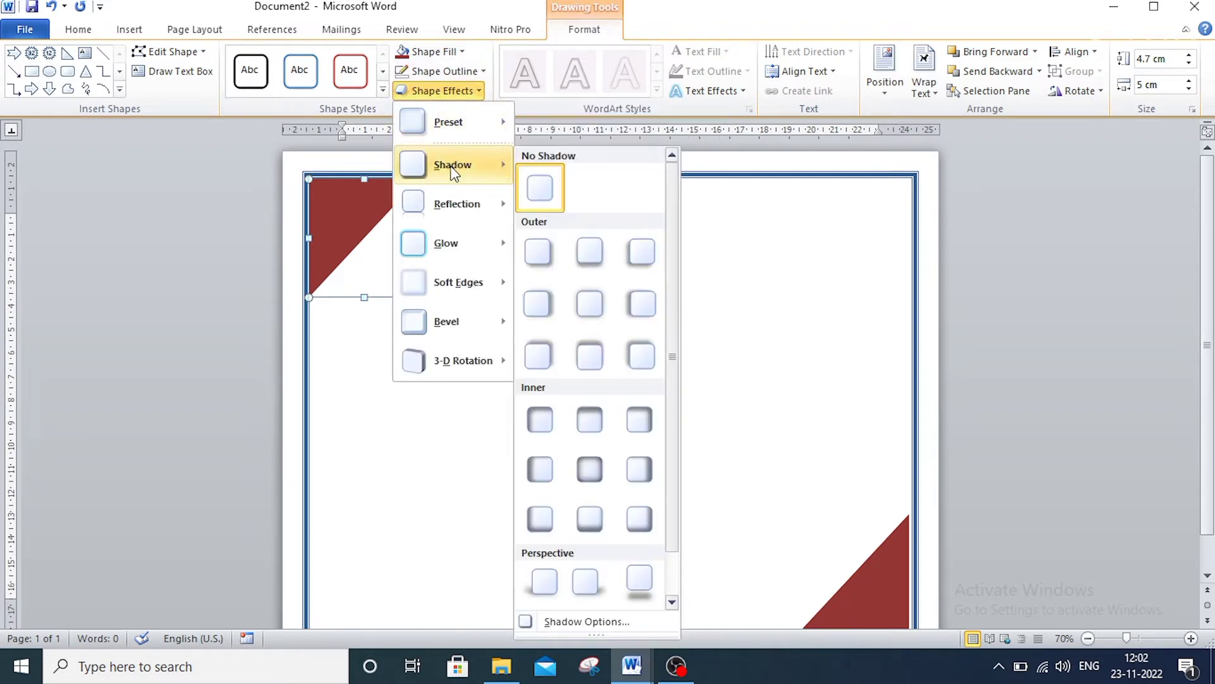
{"action": "left_click", "coordinate": [594, 262]}
{"action": "left_click", "coordinate": [510, 388]}
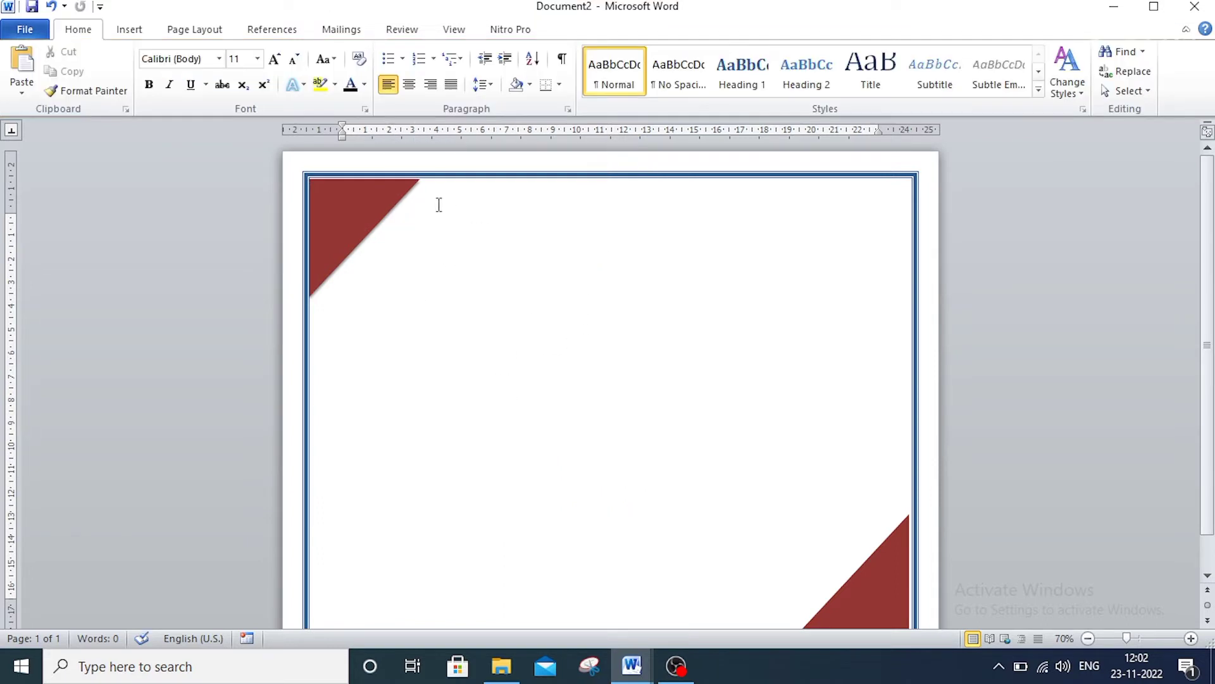
Apply an outer shadow to the bottom-right triangle as well.
{"action": "scroll", "coordinate": [693, 388], "scroll_direction": "down", "scroll_amount": 2}
{"action": "left_click", "coordinate": [883, 570]}
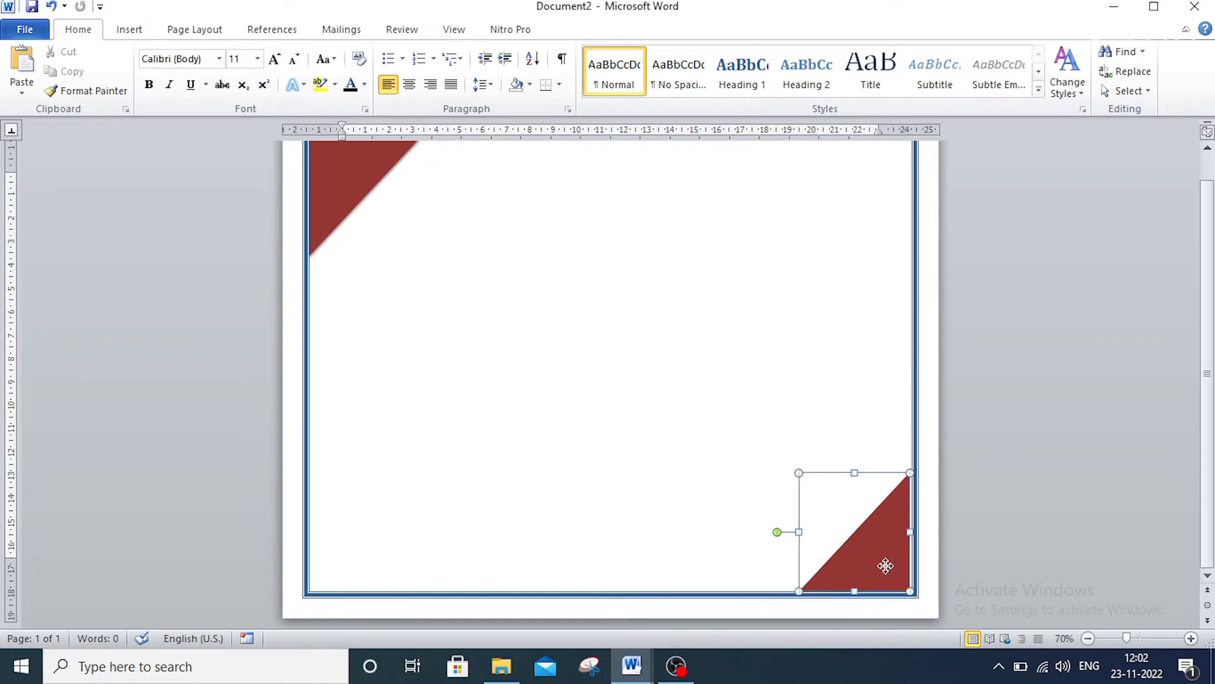
{"action": "left_click", "coordinate": [588, 30]}
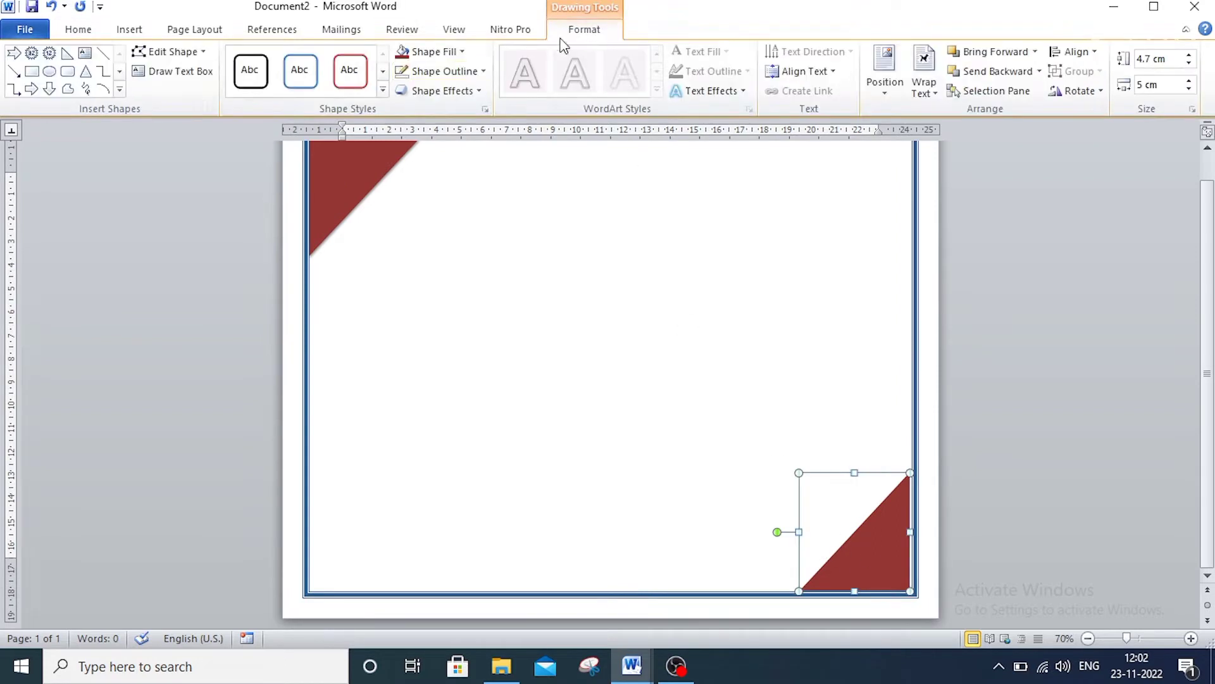
{"action": "left_click", "coordinate": [402, 92]}
{"action": "mouse_move", "coordinate": [452, 165]}
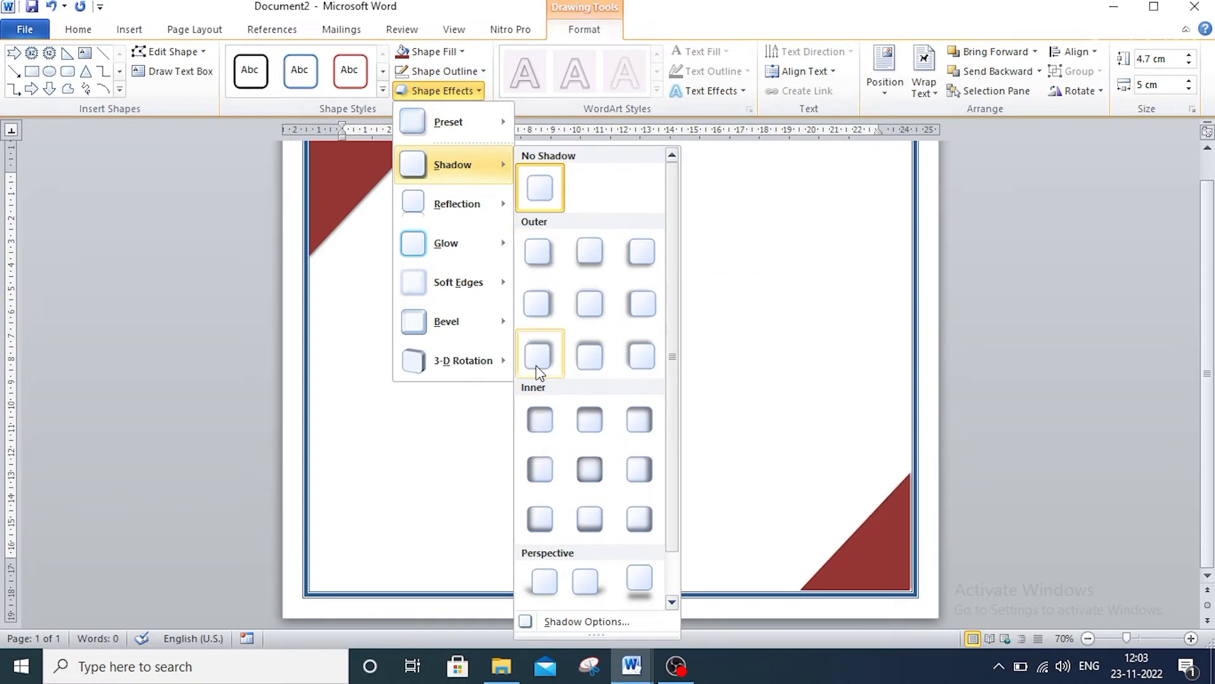
{"action": "left_click", "coordinate": [643, 357]}
{"action": "left_click", "coordinate": [644, 357]}
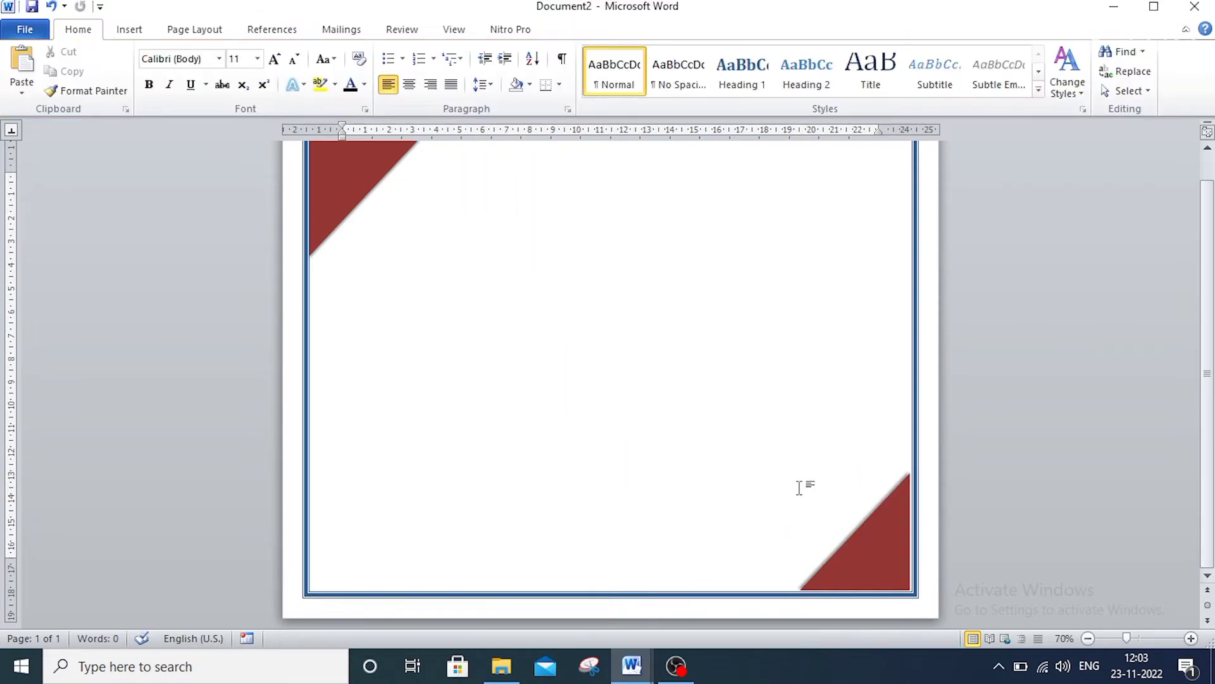
{"action": "scroll", "coordinate": [467, 312], "scroll_direction": "up", "scroll_amount": 1}
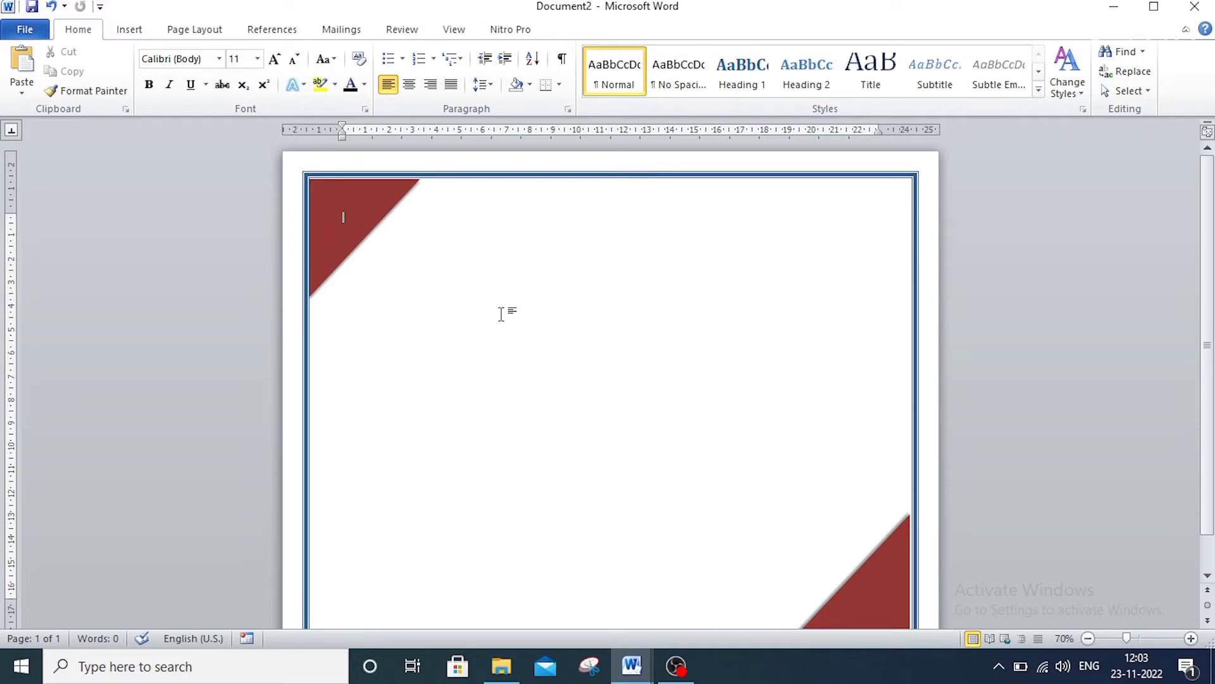
Search clip art for 'computer' and insert the businessman-at-a-computer picture.
{"action": "left_click", "coordinate": [129, 30]}
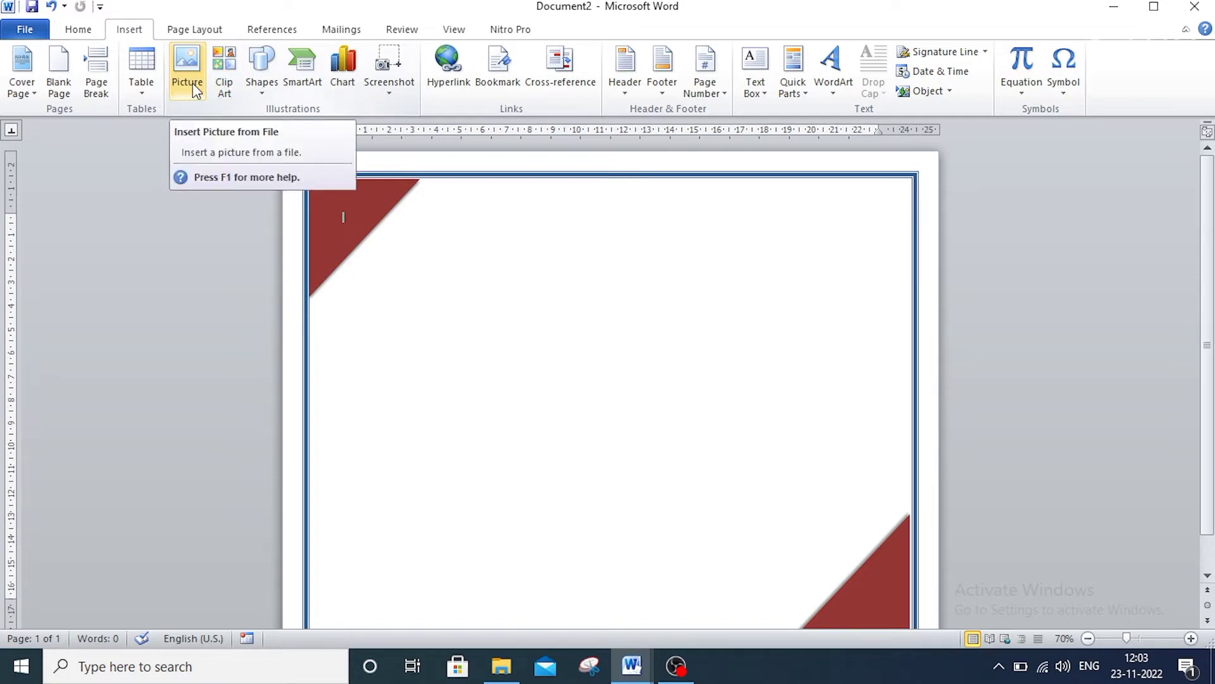
{"action": "left_click", "coordinate": [225, 85]}
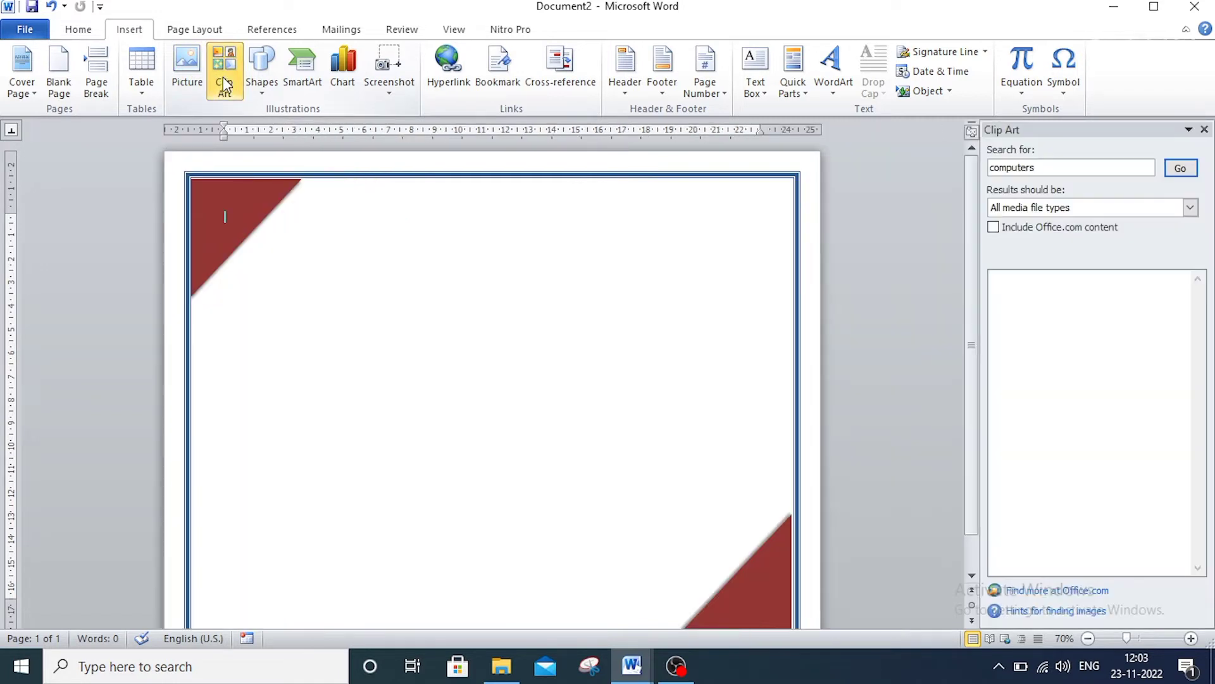
{"action": "left_click", "coordinate": [223, 65]}
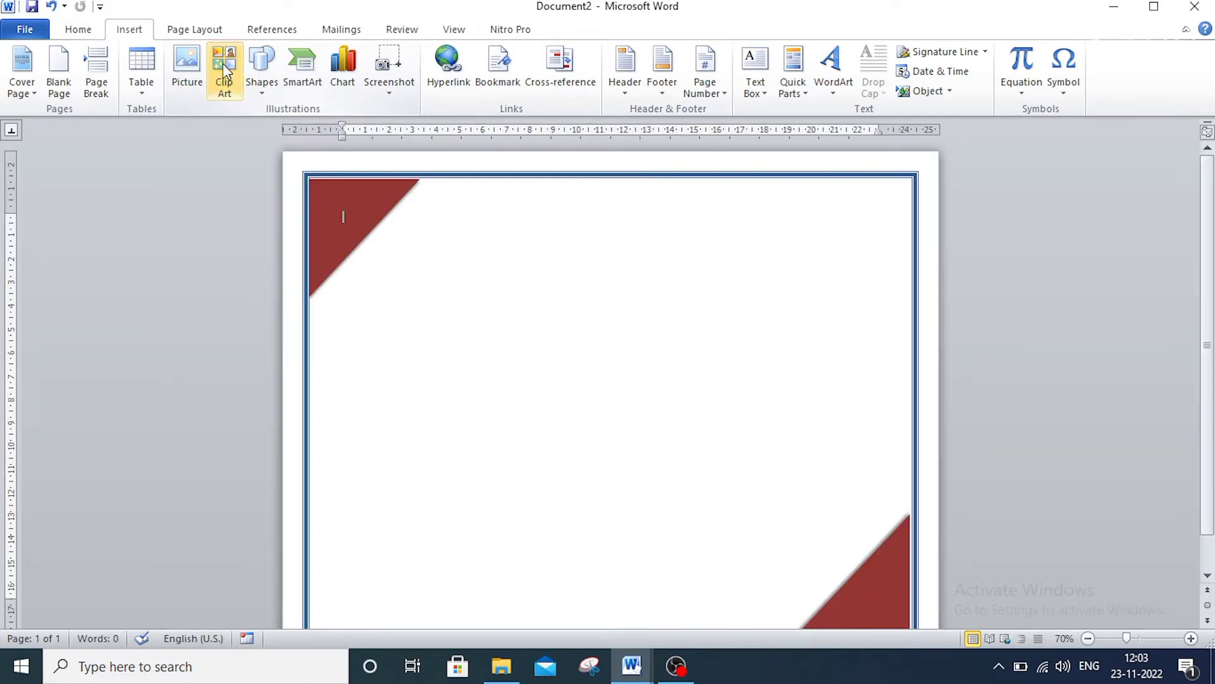
{"action": "left_click", "coordinate": [223, 63]}
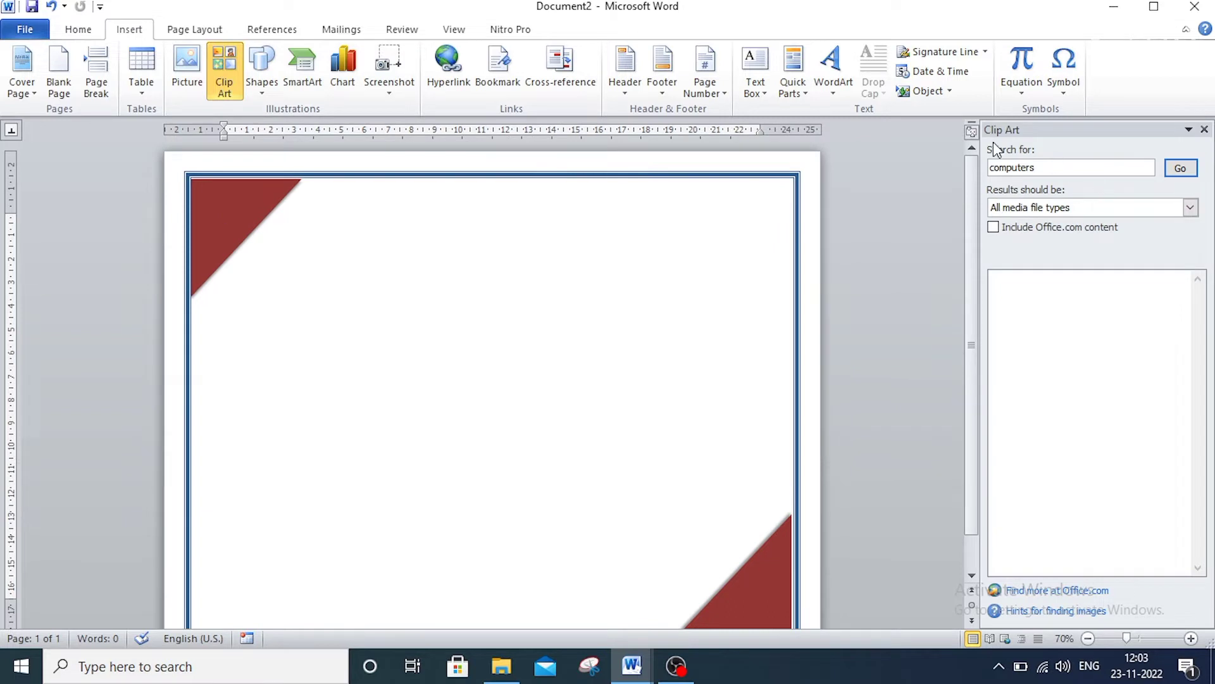
{"action": "left_click", "coordinate": [1068, 170]}
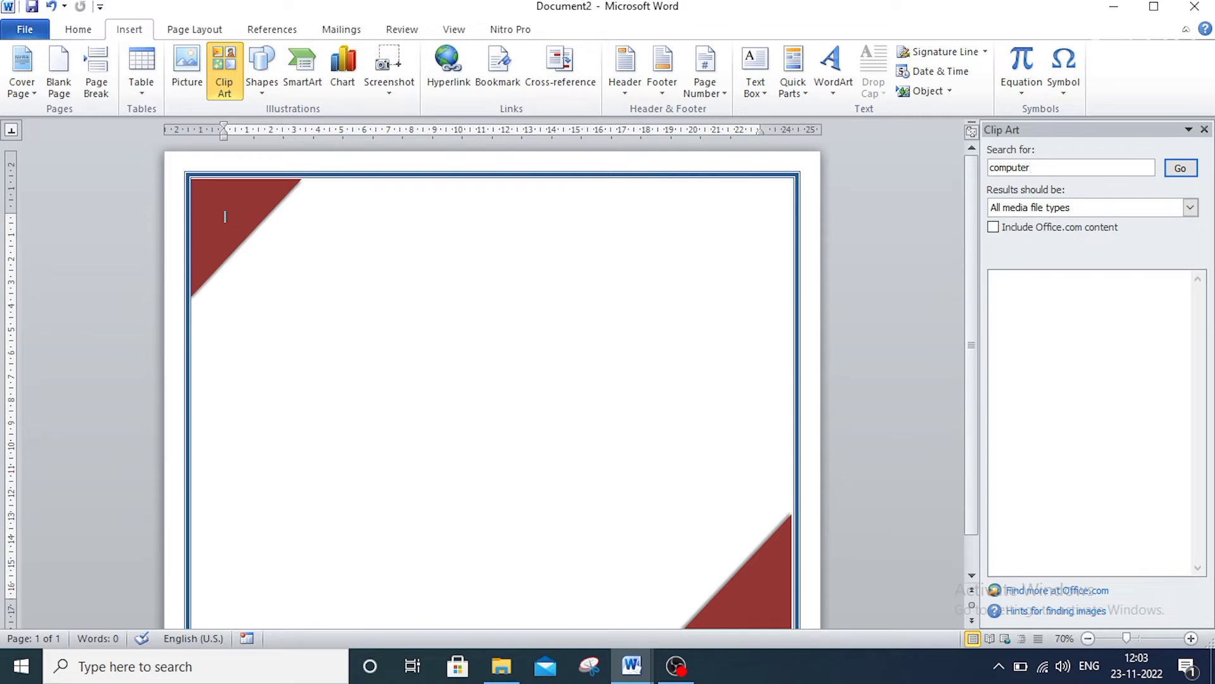
{"action": "left_click", "coordinate": [1169, 169]}
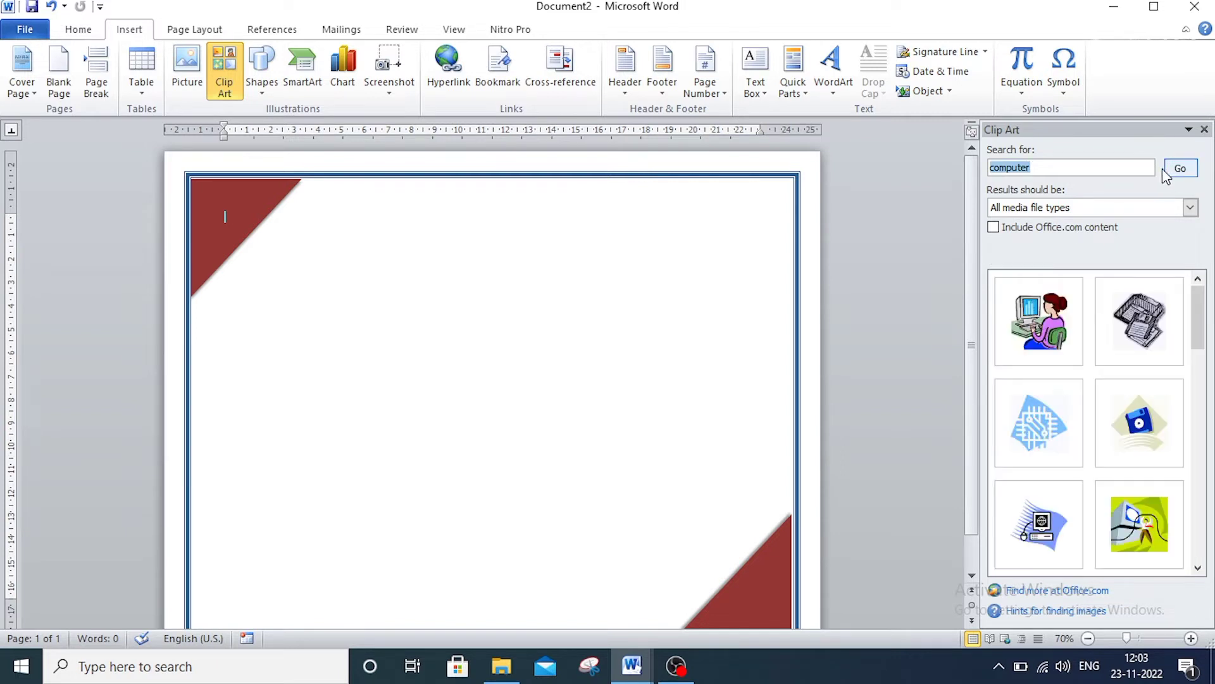
{"action": "scroll", "coordinate": [1117, 460], "scroll_direction": "down", "scroll_amount": 3}
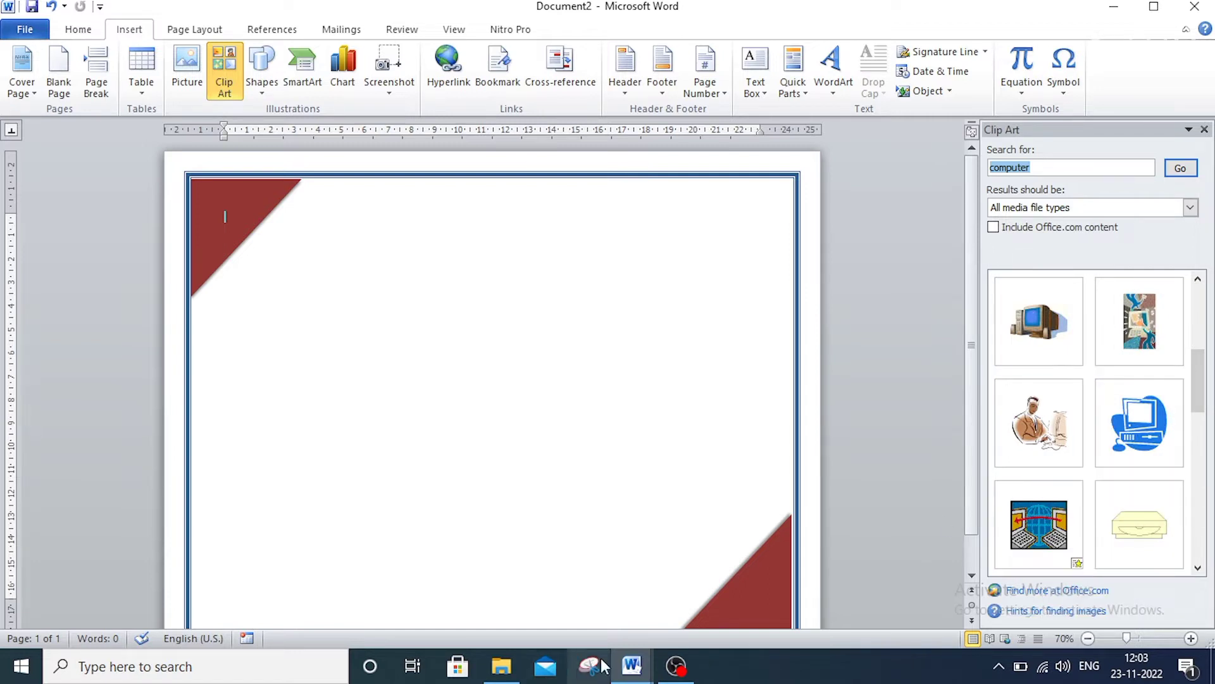
{"action": "mouse_move", "coordinate": [1038, 423]}
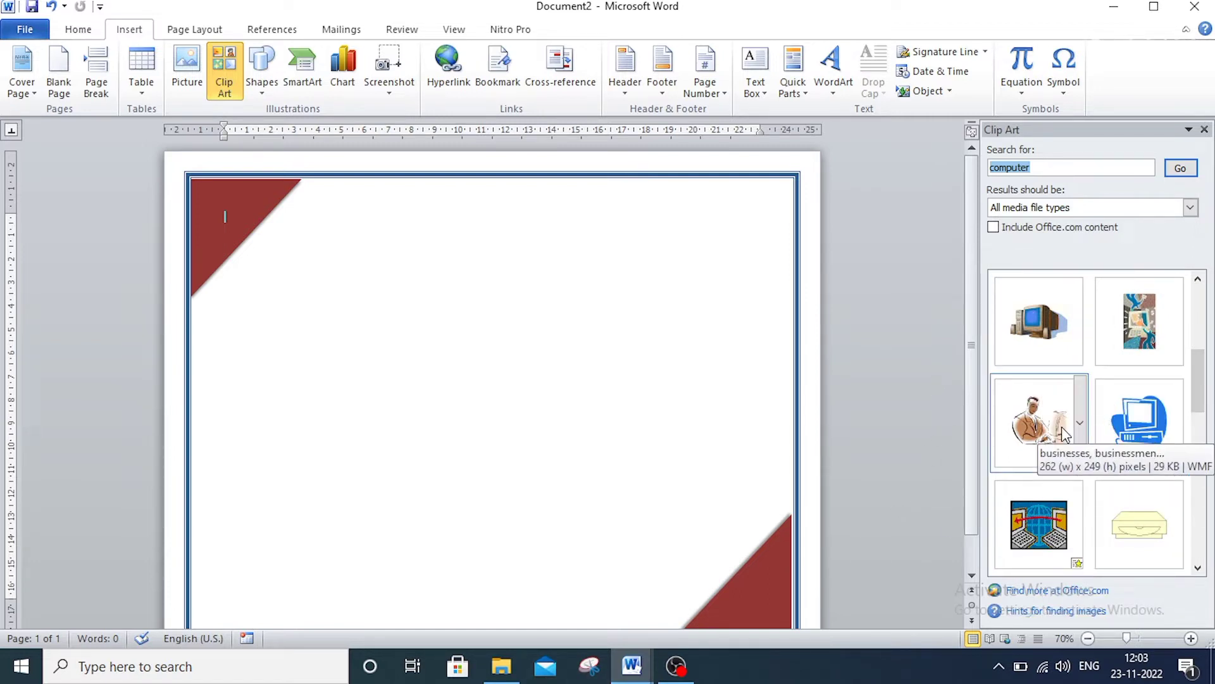
{"action": "left_click", "coordinate": [1041, 430]}
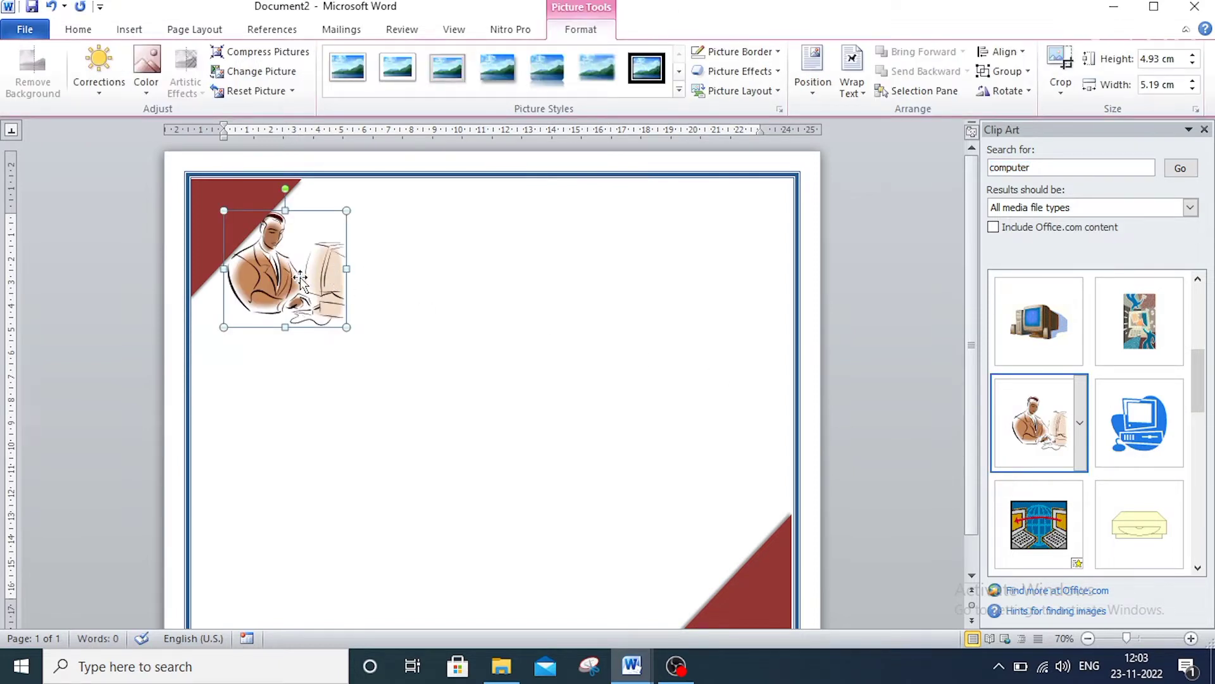
Set the businessman picture's text wrapping to Tight.
{"action": "left_click", "coordinate": [329, 288]}
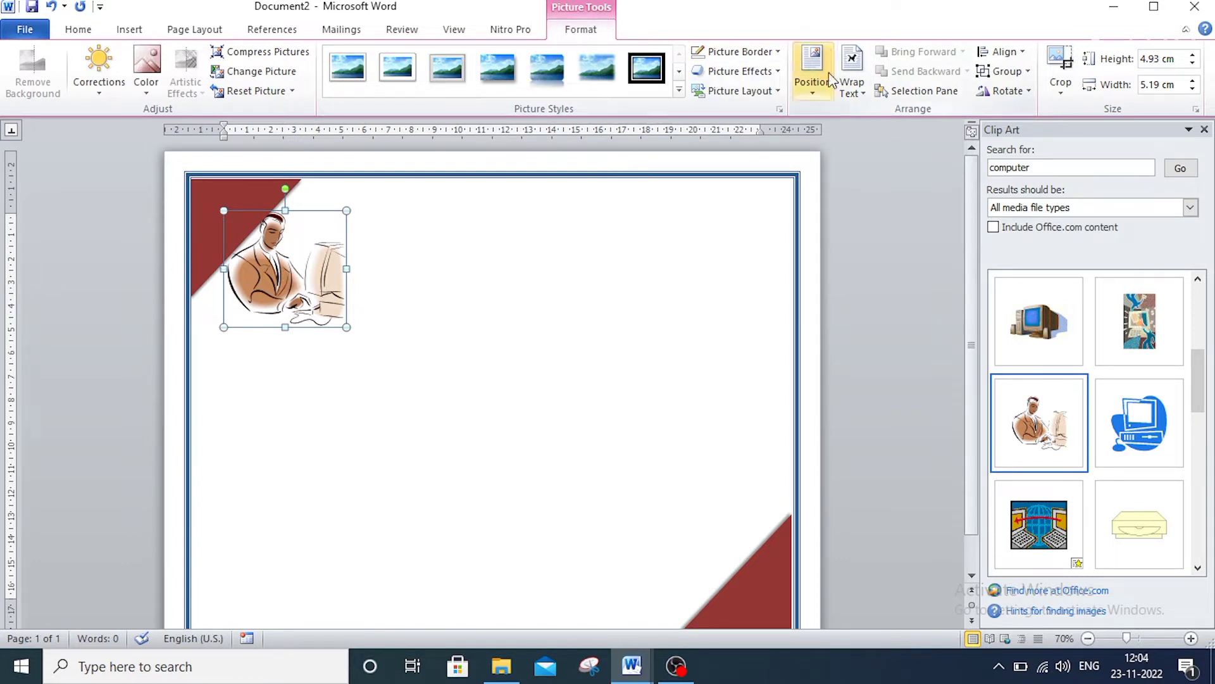
{"action": "left_click", "coordinate": [848, 94]}
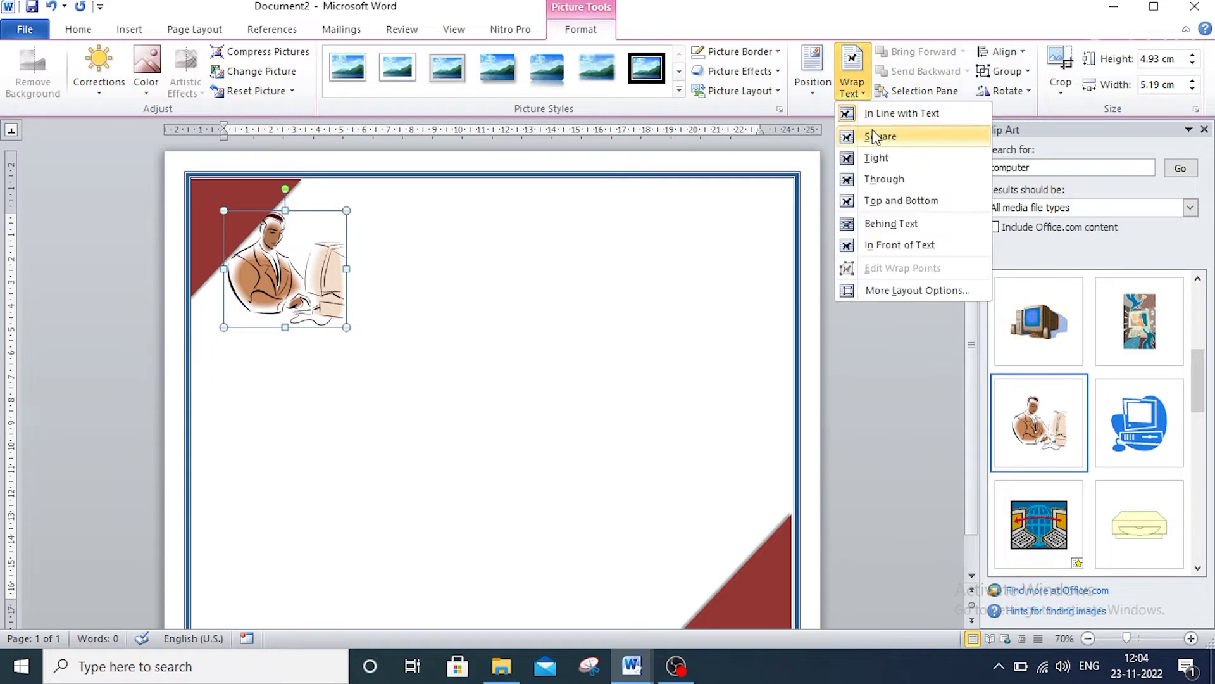
{"action": "left_click", "coordinate": [897, 163]}
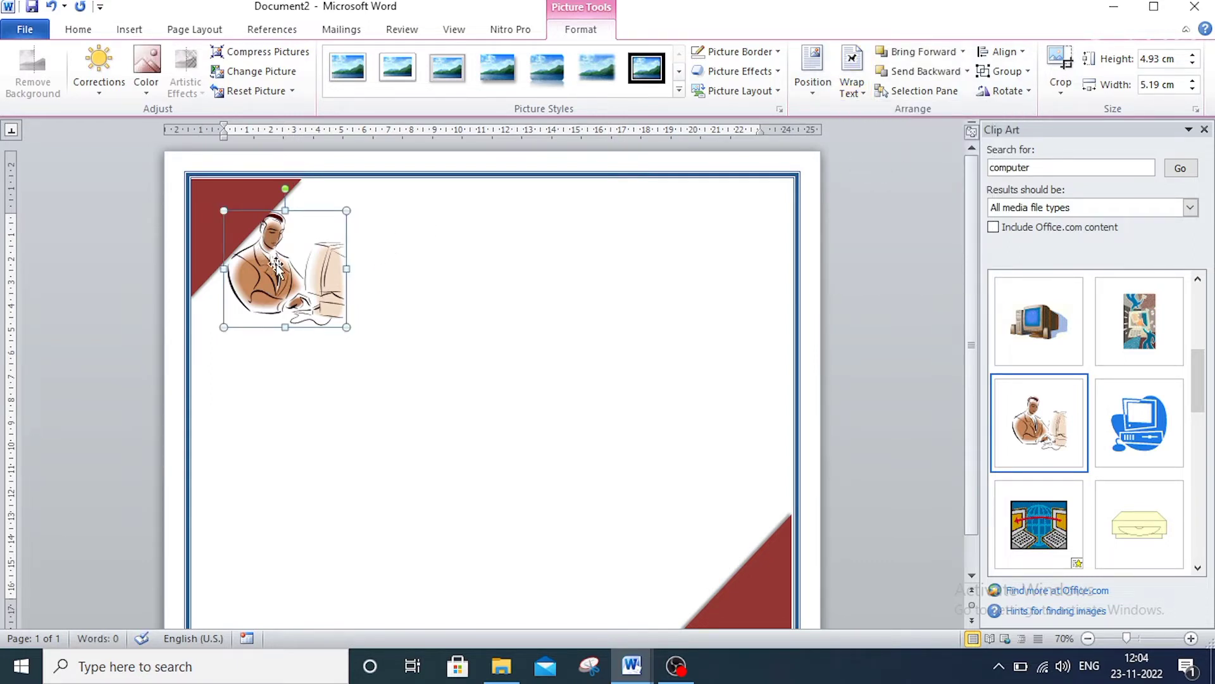
Apply the Beveled Oval, Black picture style and position the picture near the top-left corner.
{"action": "left_click", "coordinate": [679, 92]}
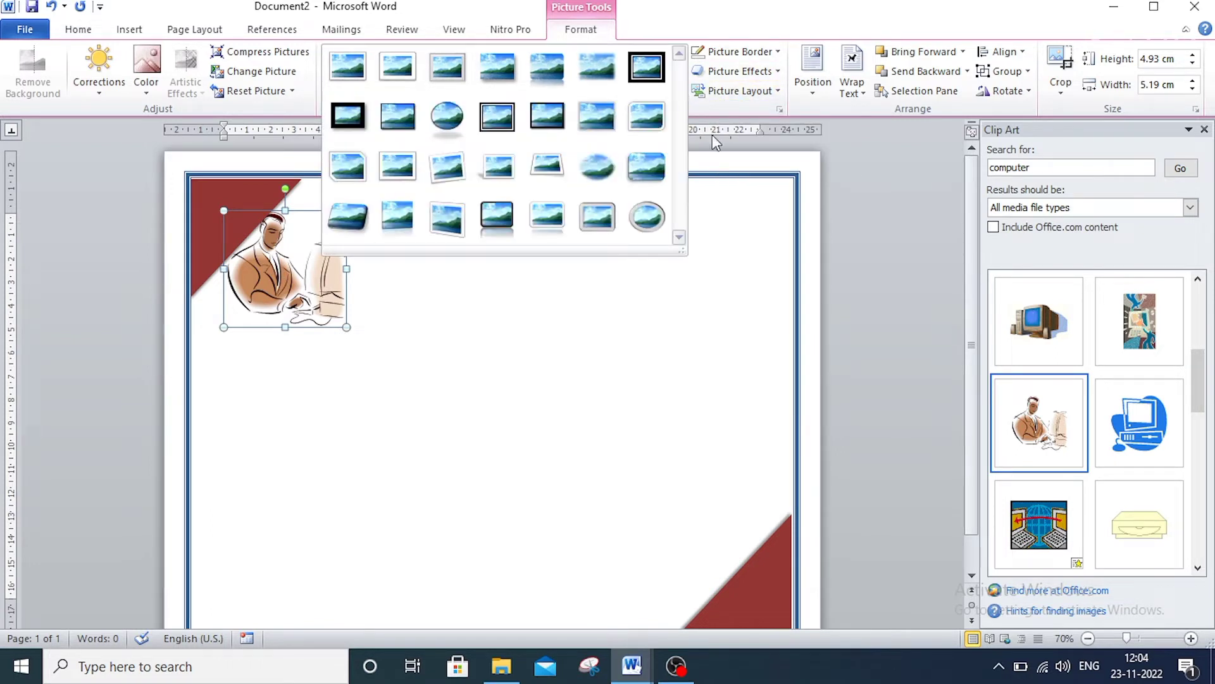
{"action": "left_click", "coordinate": [891, 176]}
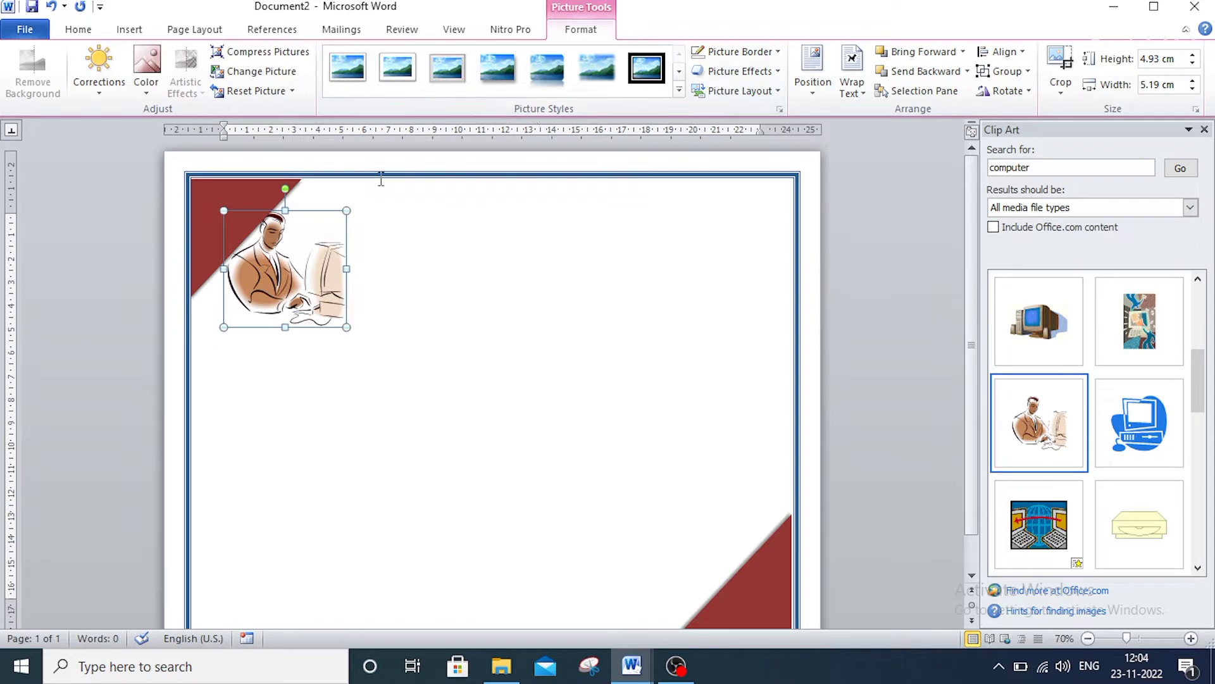
{"action": "left_click", "coordinate": [679, 92]}
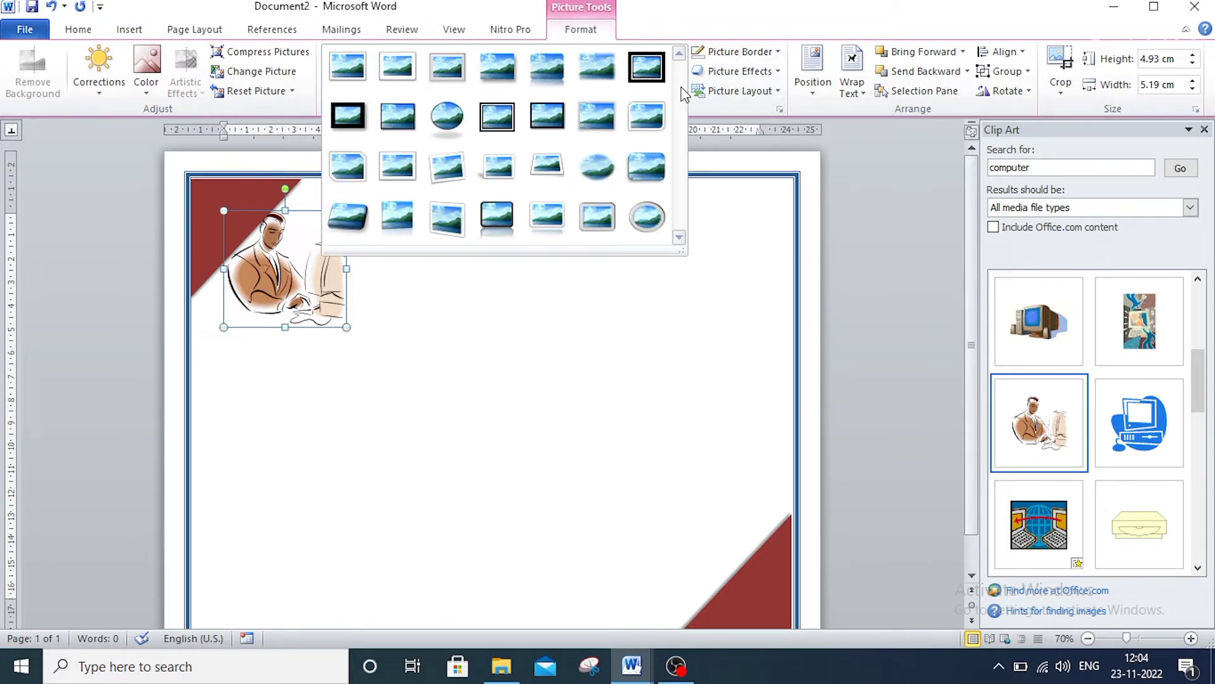
{"action": "left_click", "coordinate": [447, 118]}
{"action": "left_click_drag", "start_coordinate": [296, 284], "coordinate": [492, 370]}
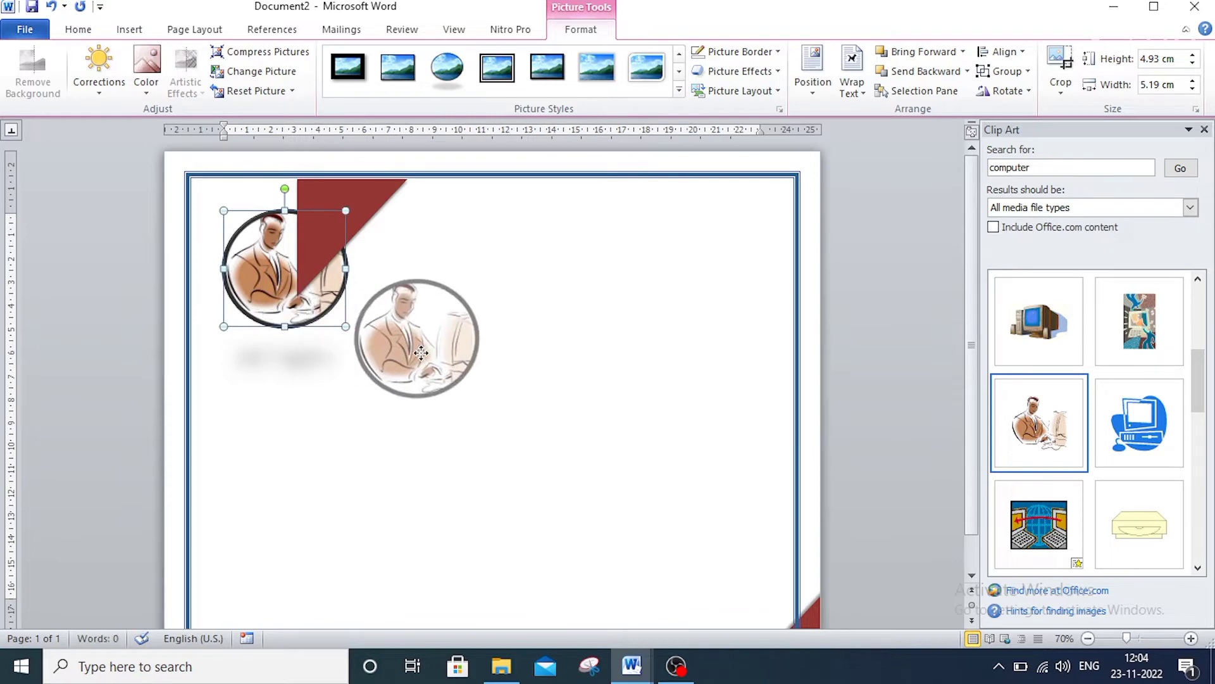
{"action": "left_click_drag", "start_coordinate": [449, 329], "coordinate": [301, 271]}
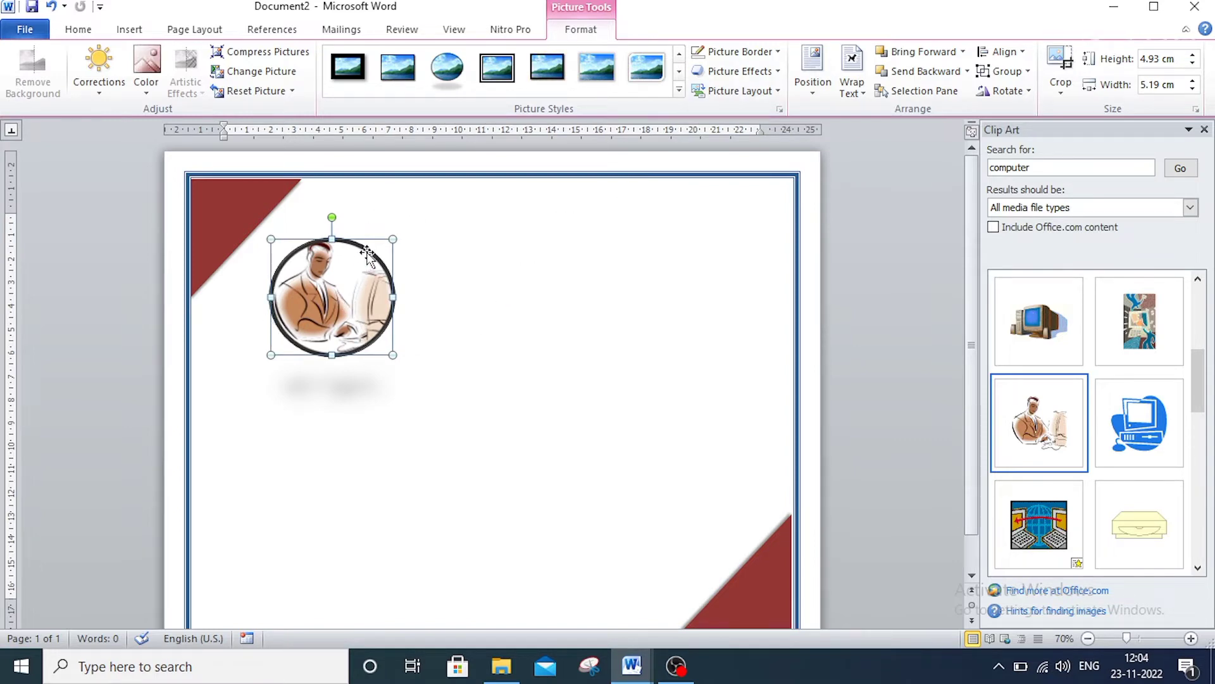
Give the picture a ¼ pt border and widen it to 6.6 cm.
{"action": "left_click", "coordinate": [772, 55]}
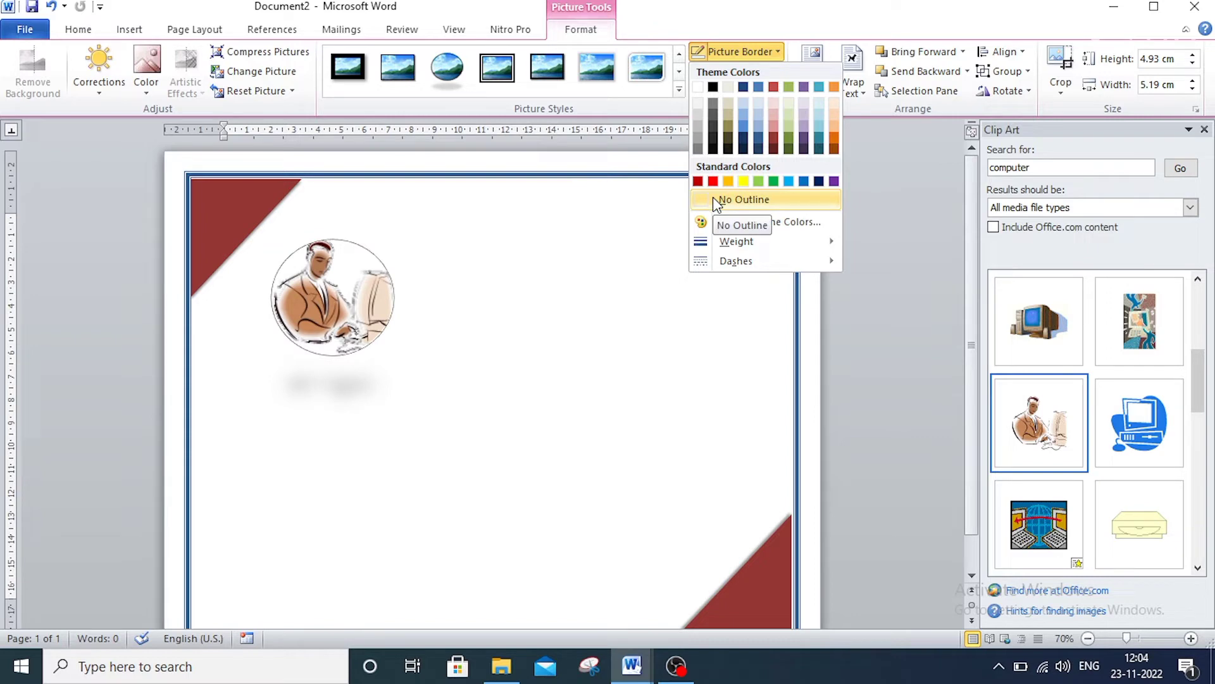
{"action": "mouse_move", "coordinate": [736, 241]}
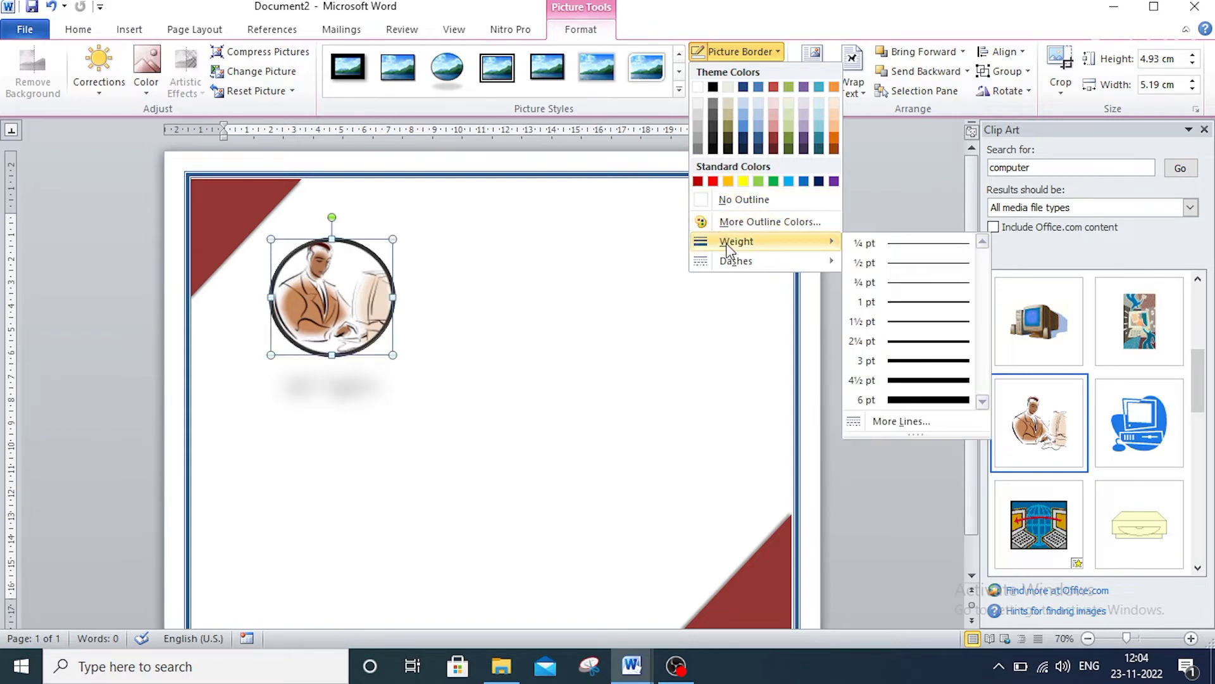
{"action": "left_click", "coordinate": [911, 244]}
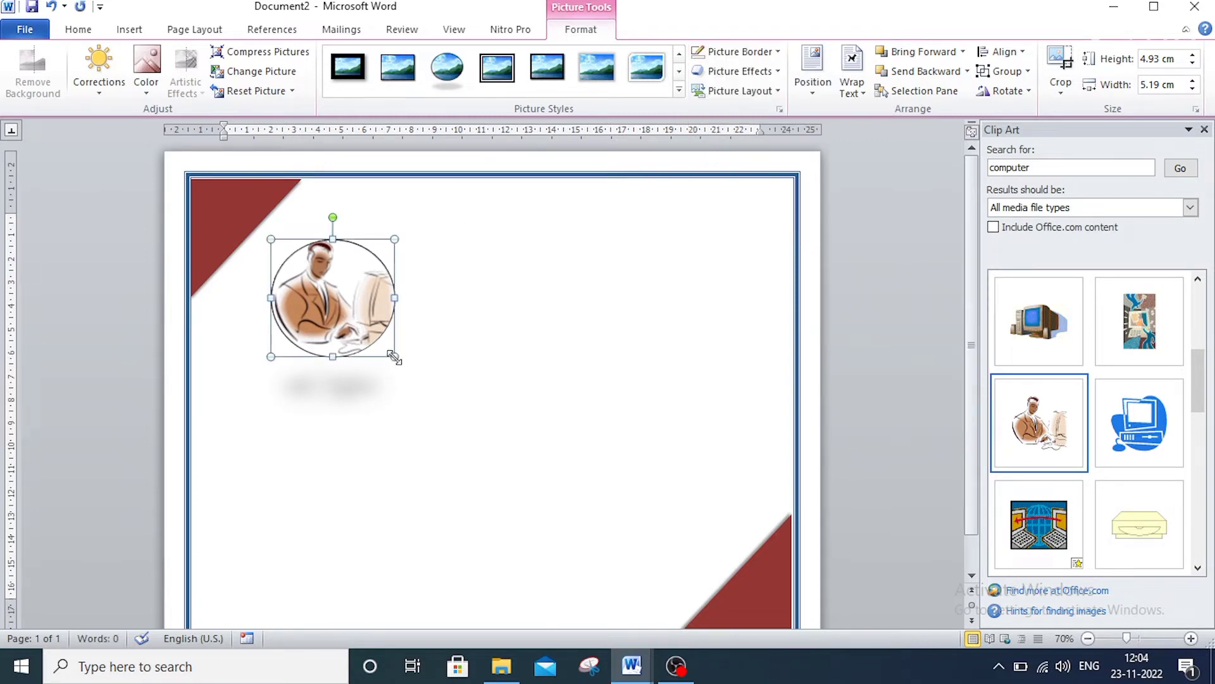
{"action": "left_click_drag", "start_coordinate": [394, 358], "coordinate": [395, 356]}
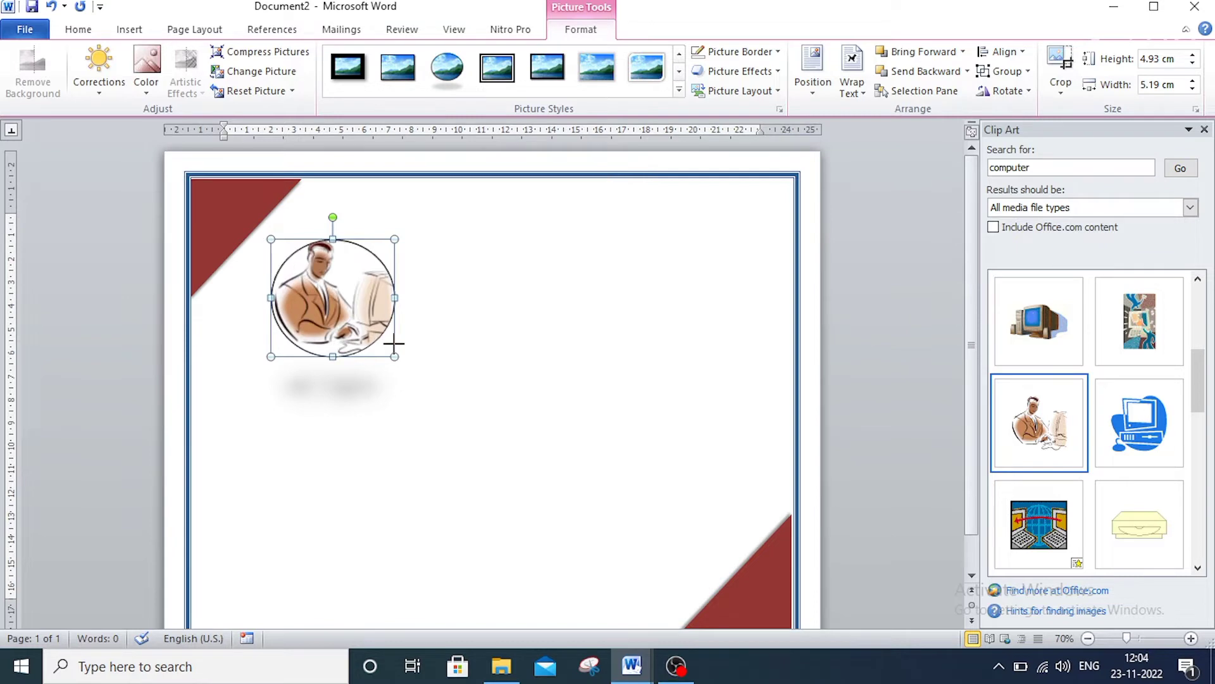
{"action": "left_click_drag", "start_coordinate": [395, 298], "coordinate": [426, 297]}
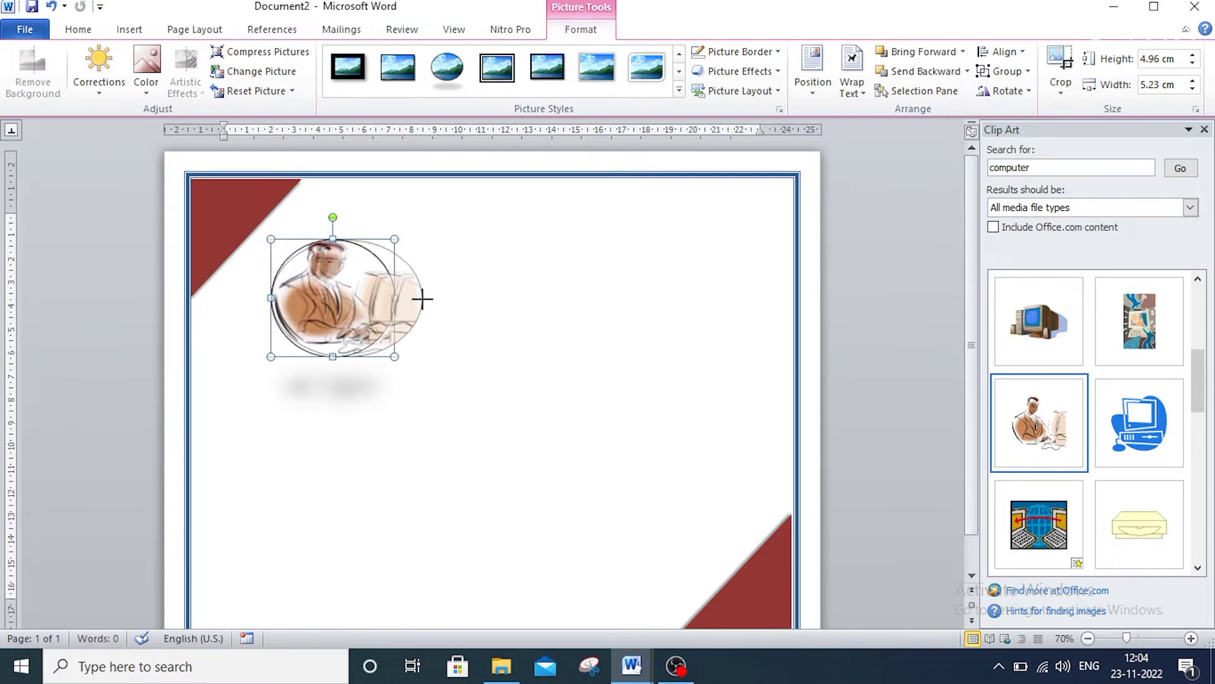
Move the clip art into the top-left corner, shrink it slightly, and return to the page top.
{"action": "left_click", "coordinate": [515, 315]}
{"action": "left_click_drag", "start_coordinate": [346, 306], "coordinate": [310, 290]}
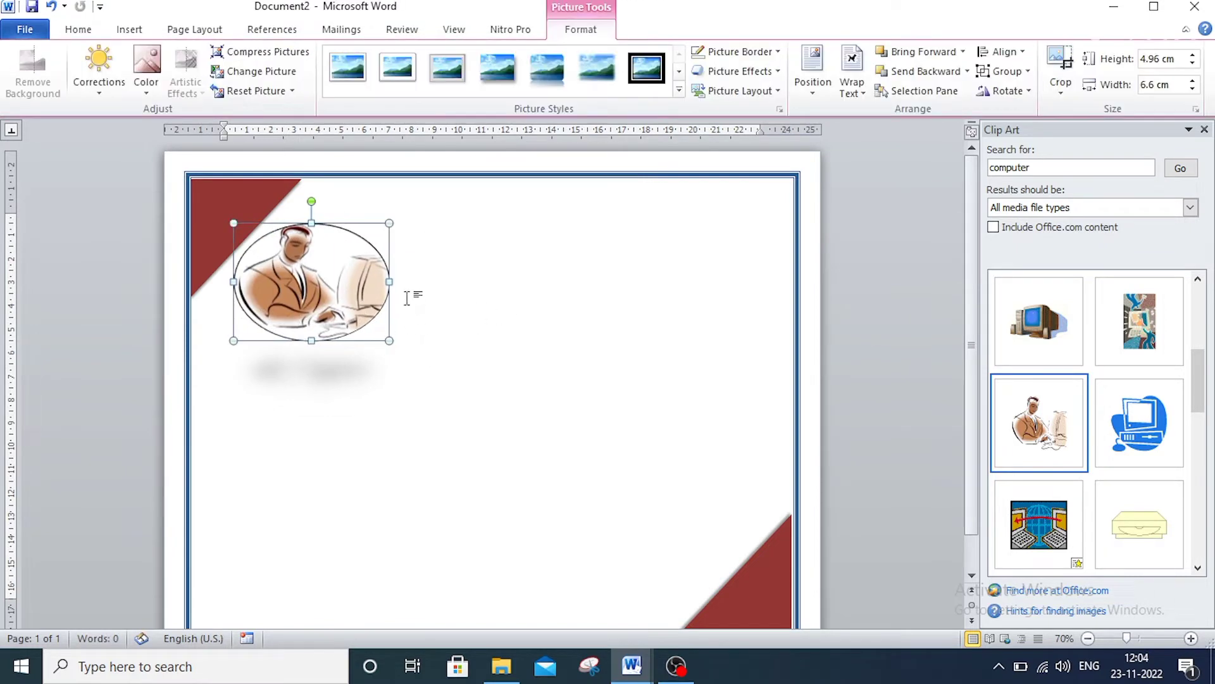
{"action": "left_click_drag", "start_coordinate": [391, 342], "coordinate": [371, 327]}
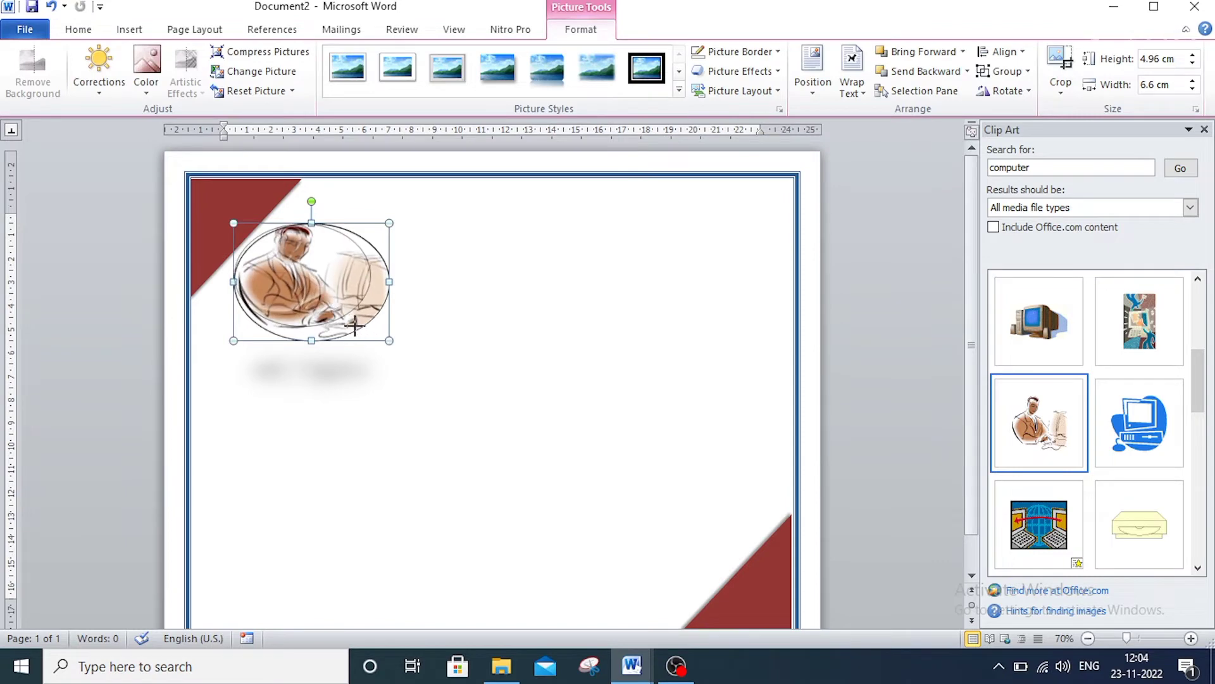
{"action": "left_click", "coordinate": [463, 297]}
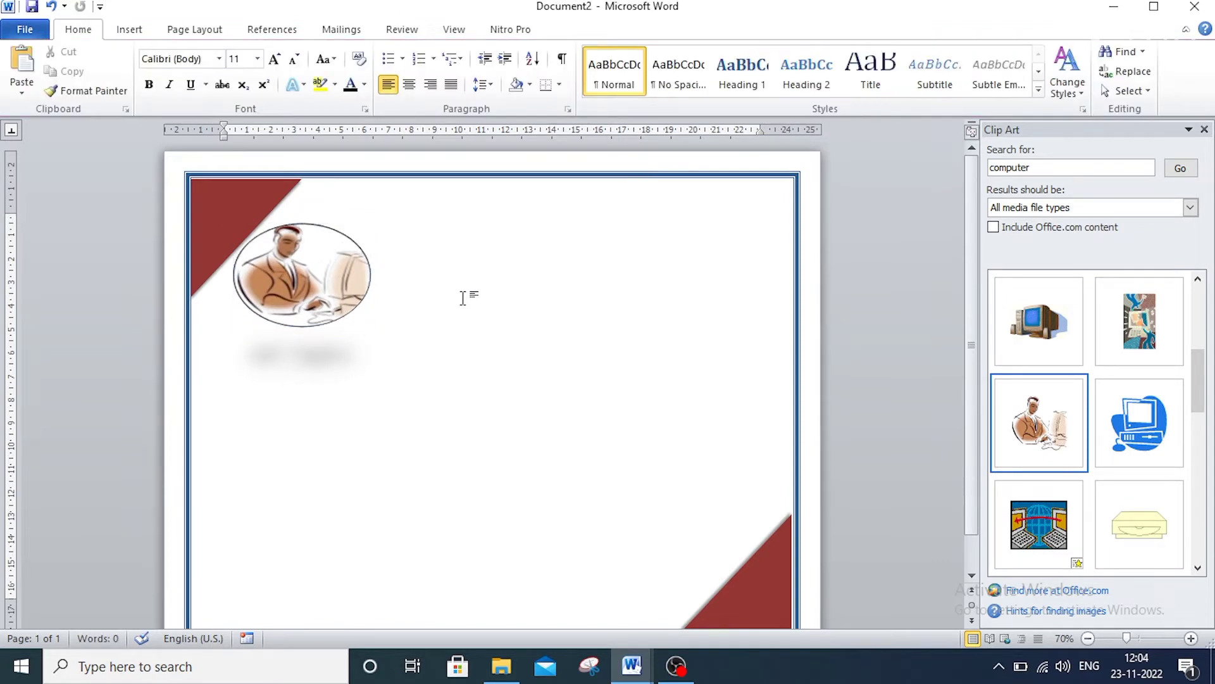
{"action": "left_click", "coordinate": [222, 235]}
Insert a WordArt text box in the blue WordArt style.
{"action": "left_click", "coordinate": [126, 29]}
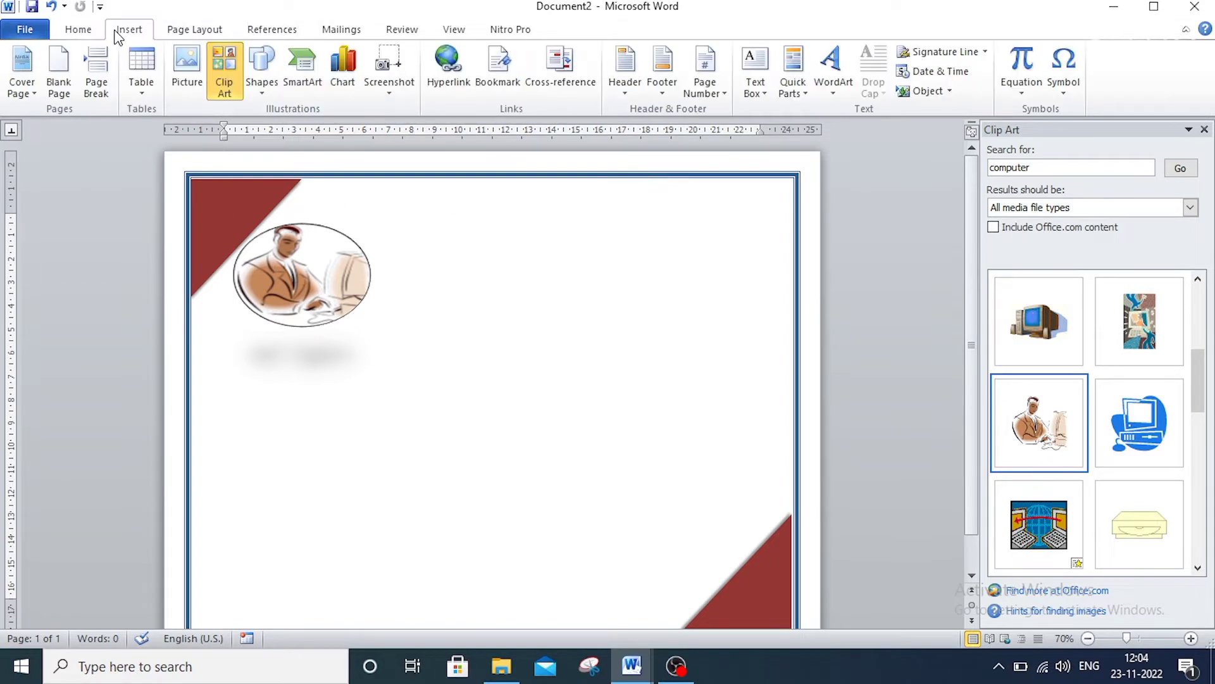
{"action": "left_click", "coordinate": [827, 90]}
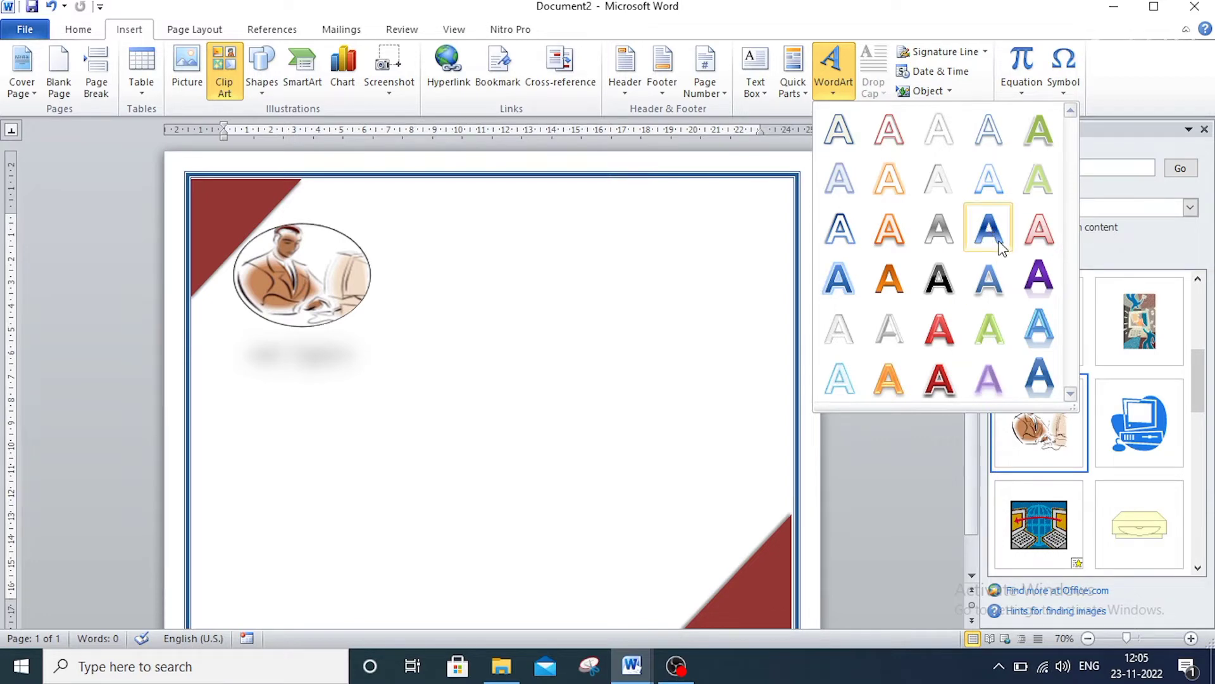
{"action": "left_click", "coordinate": [998, 244]}
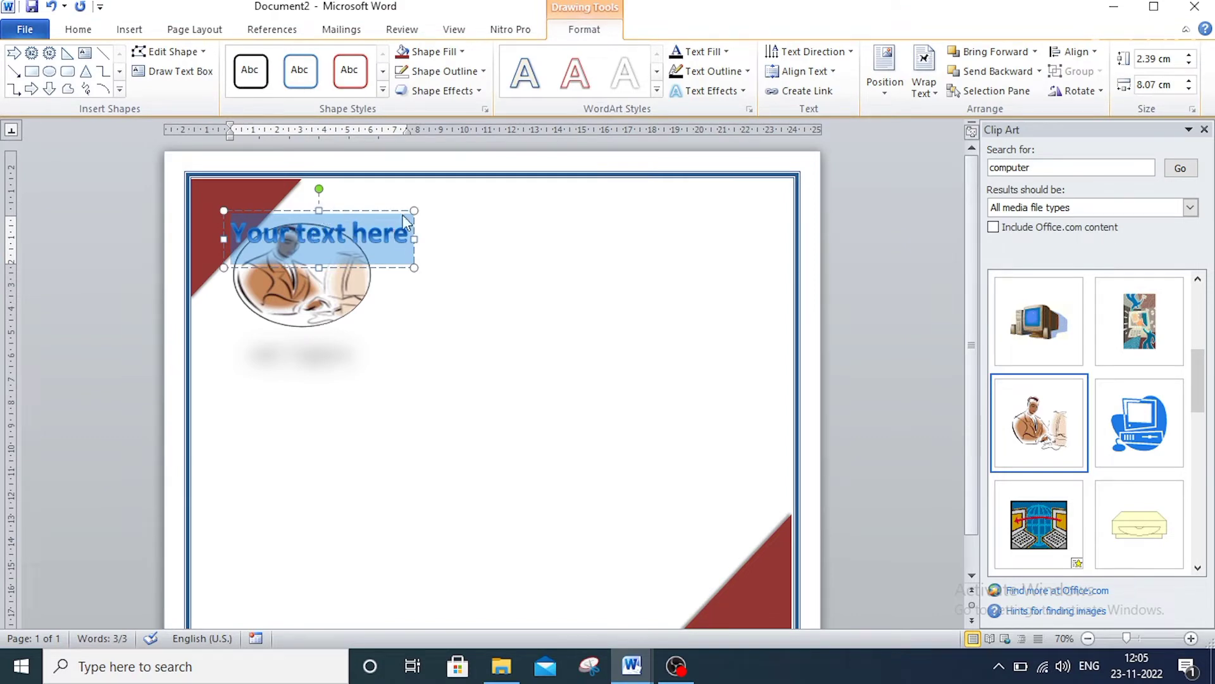
Centre the WordArt text and replace its placeholder with 'AKSHRIKA TRAINING INSTITUDE'.
{"action": "left_click_drag", "start_coordinate": [312, 230], "coordinate": [548, 241]}
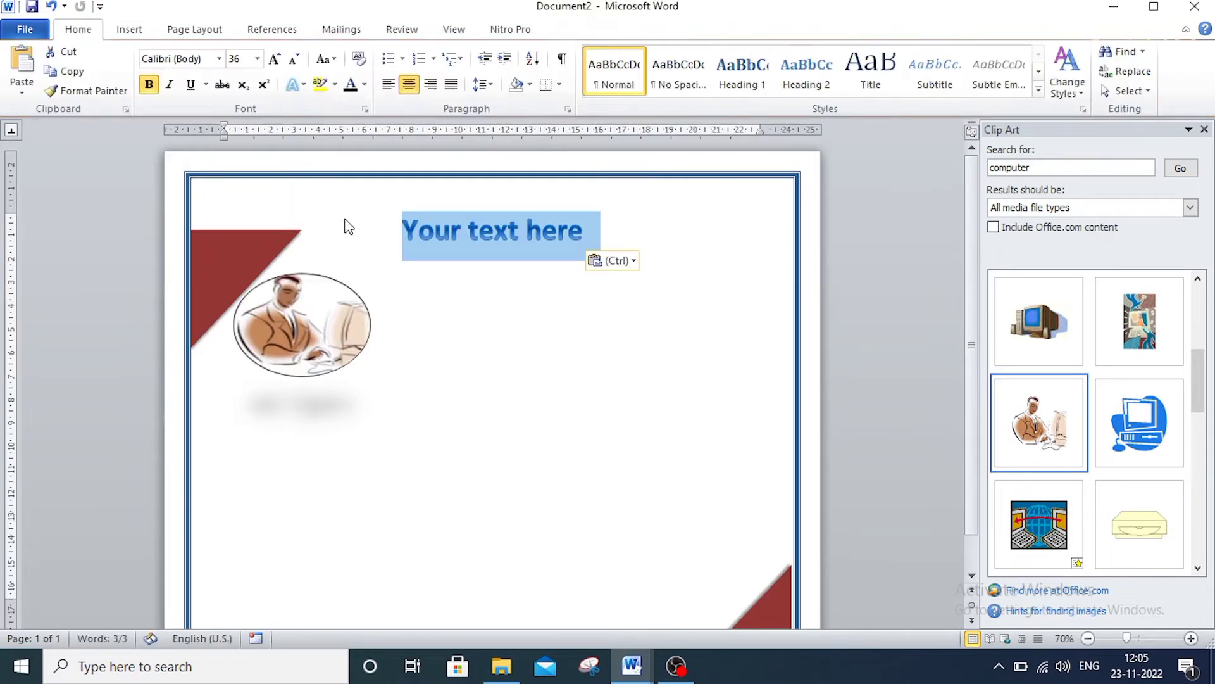
{"action": "key", "text": "ctrl+z"}
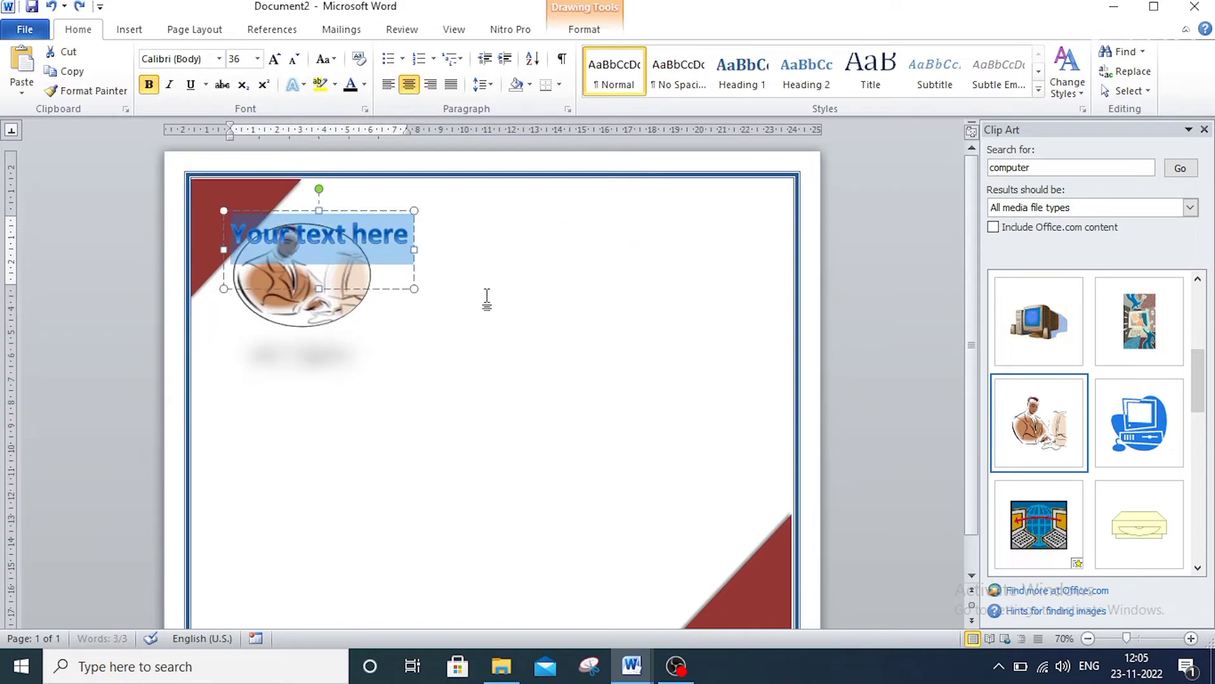
{"action": "left_click", "coordinate": [395, 245]}
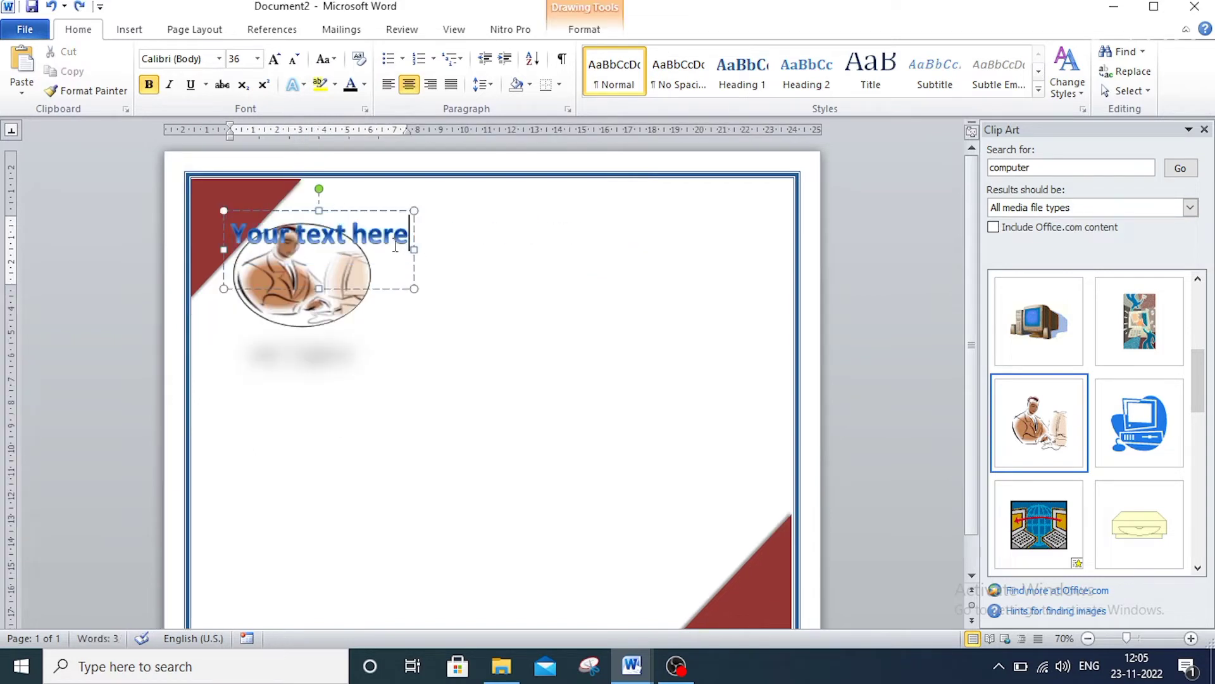
{"action": "left_click_drag", "start_coordinate": [405, 244], "coordinate": [253, 246]}
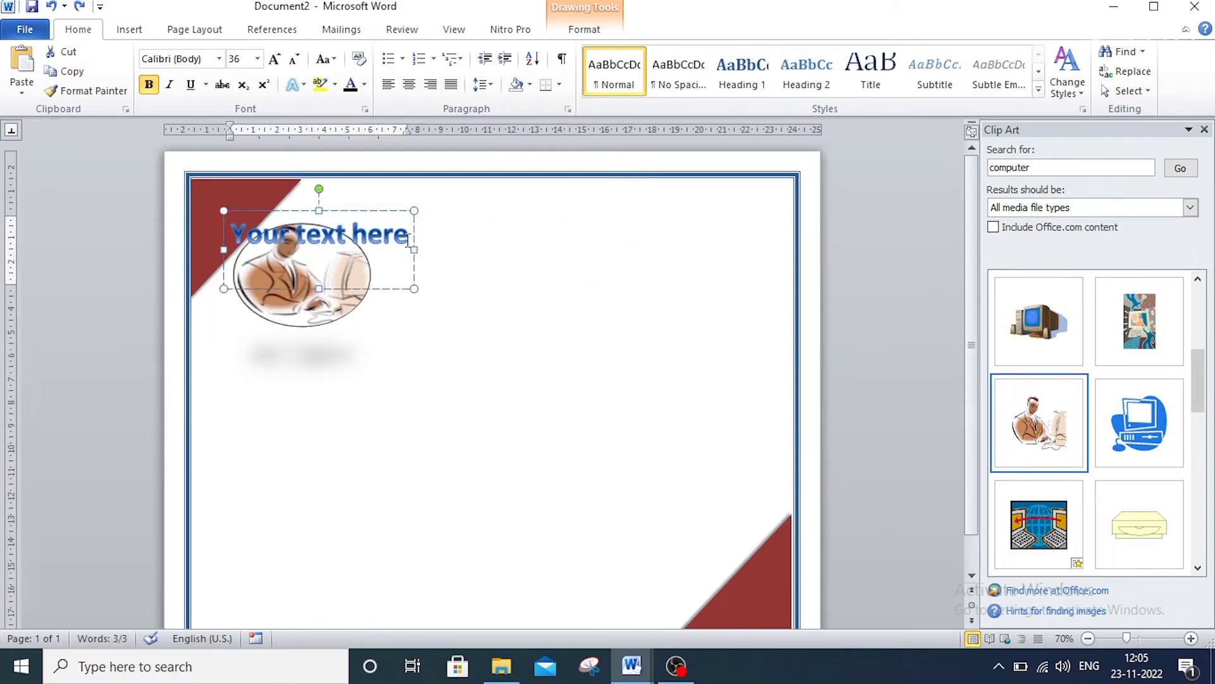
{"action": "key", "text": "ctrl+e"}
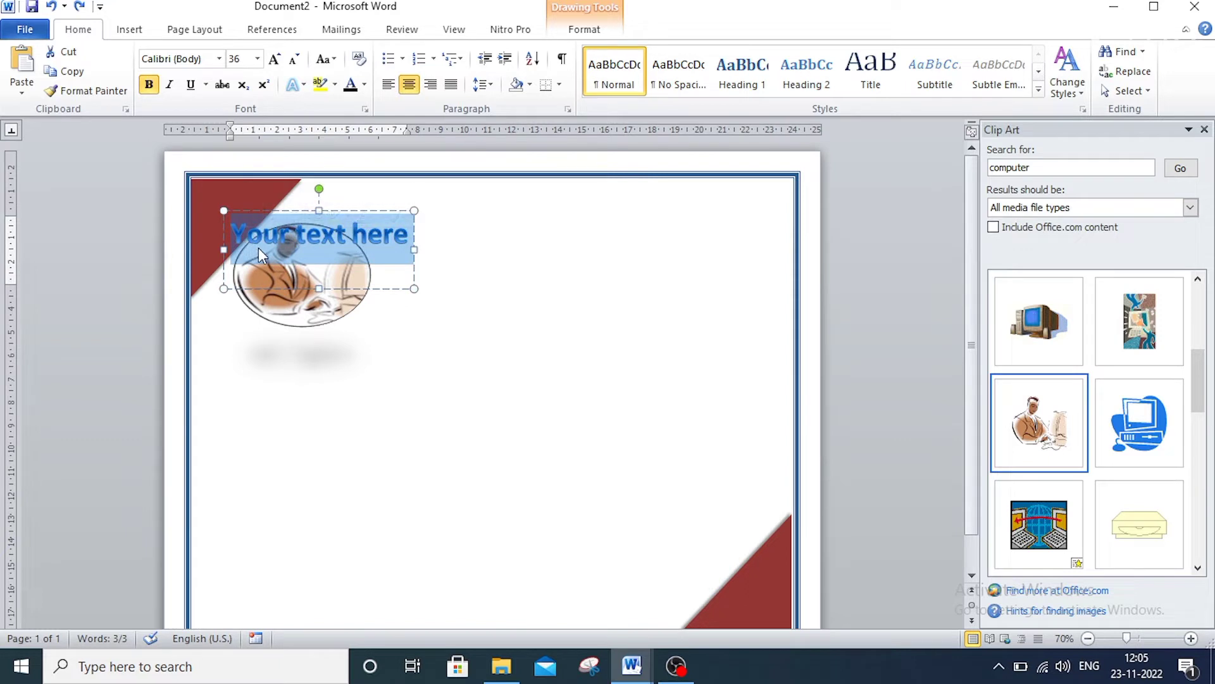
{"action": "key", "text": "ctrl+v"}
{"action": "key", "text": "ctrl+z"}
{"action": "type", "text": "A"}
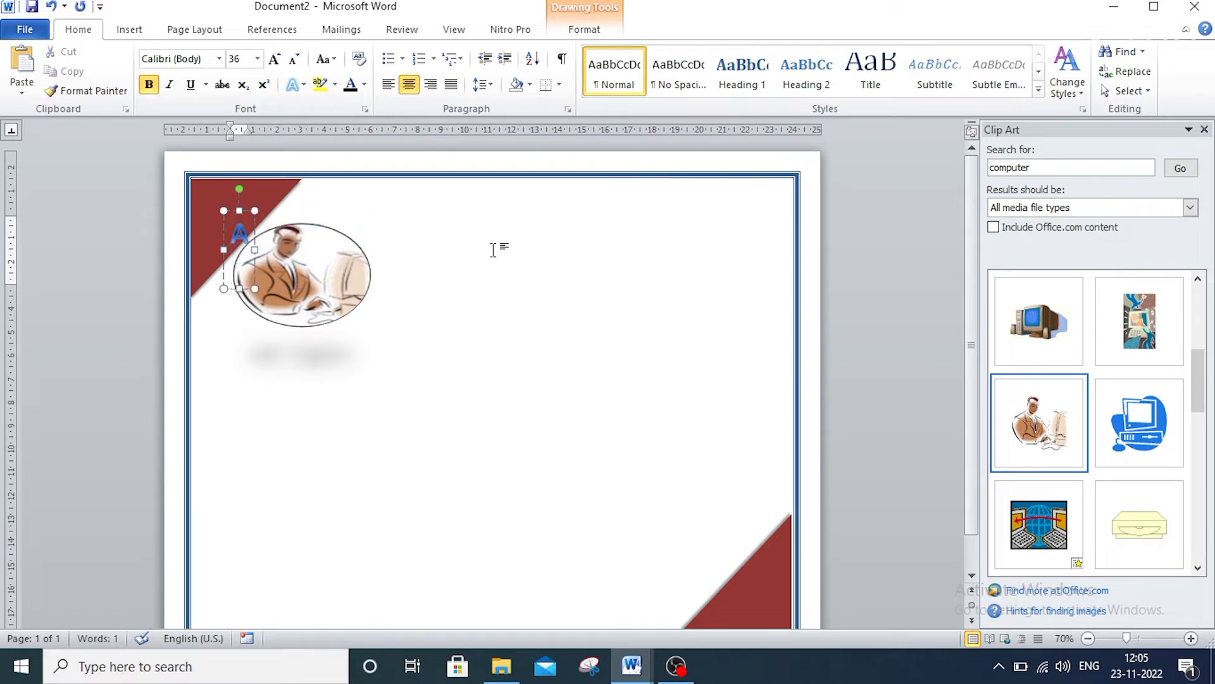
{"action": "type", "text": "KSHRI"}
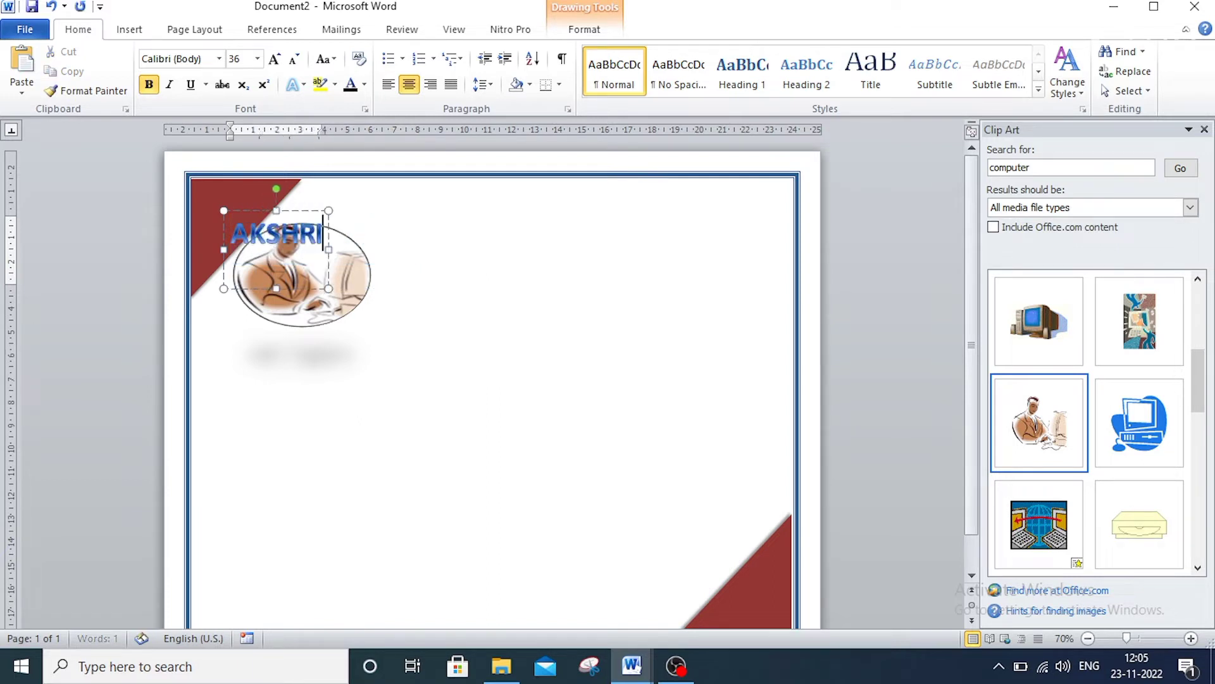
{"action": "type", "text": "KA"}
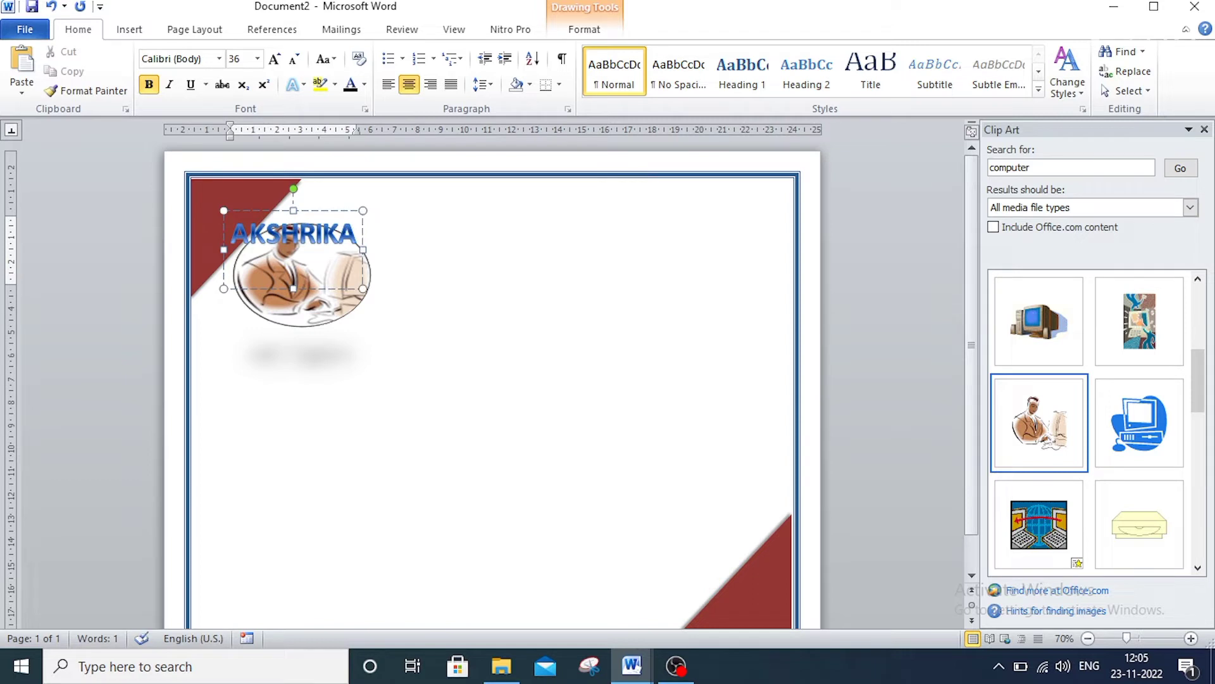
{"action": "type", "text": " TRAININ"}
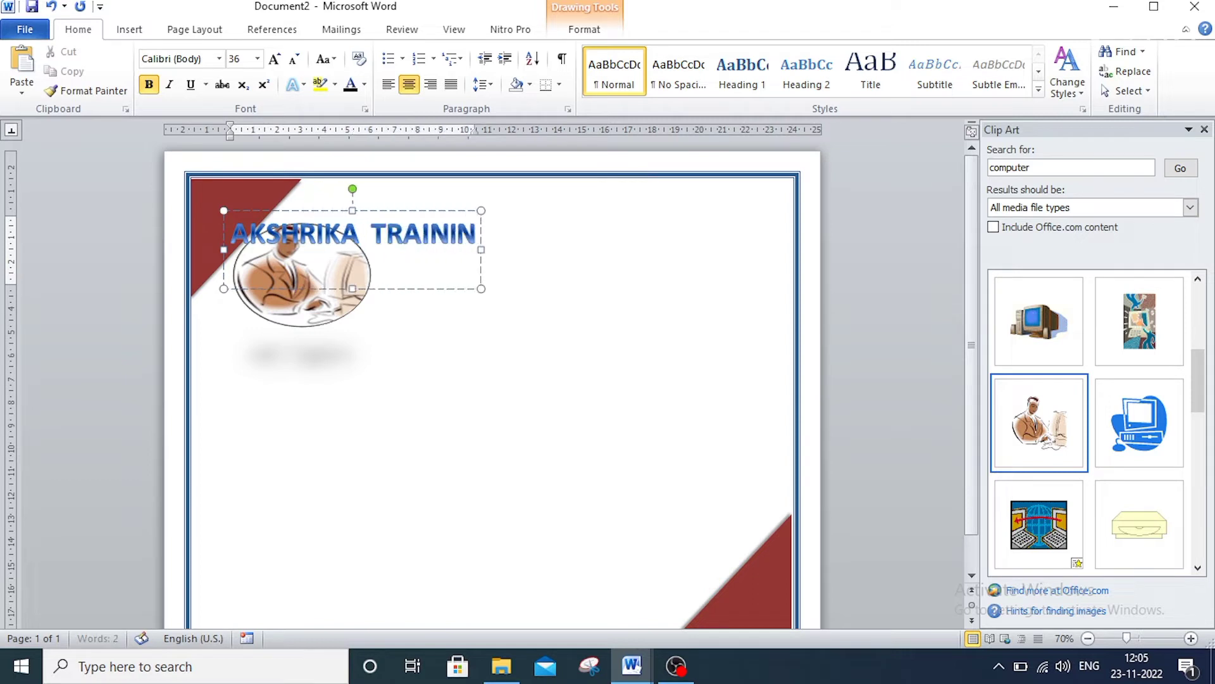
{"action": "type", "text": "G INST"}
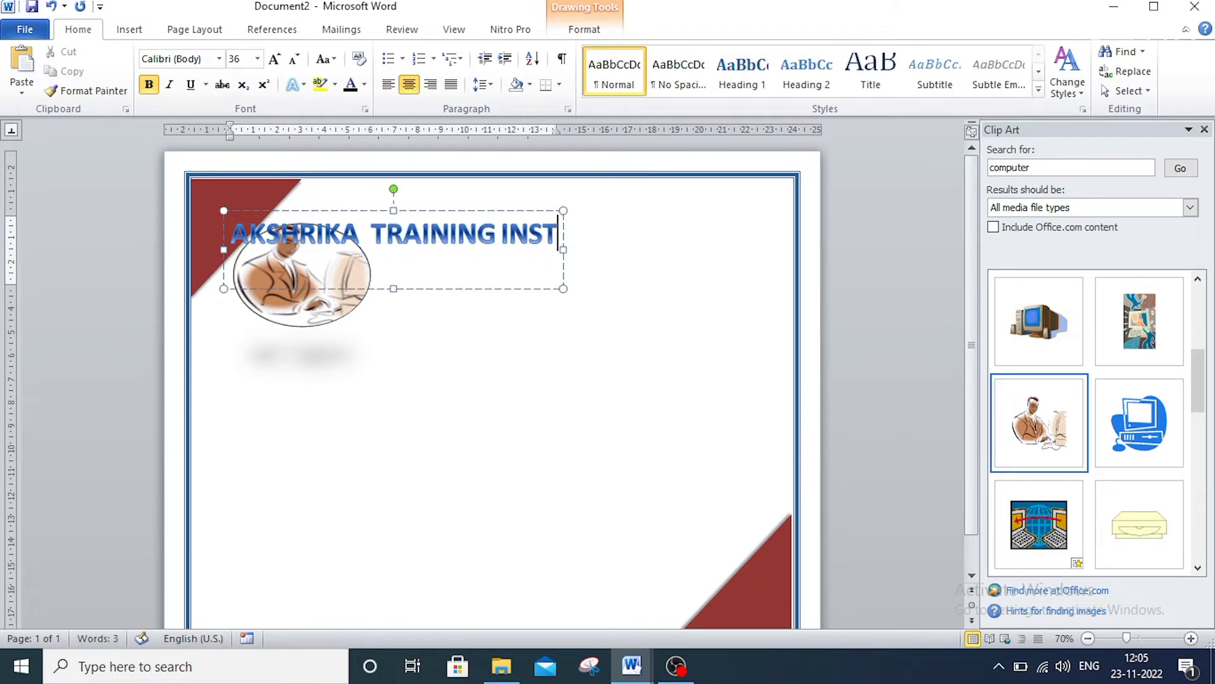
{"action": "type", "text": "TU"}
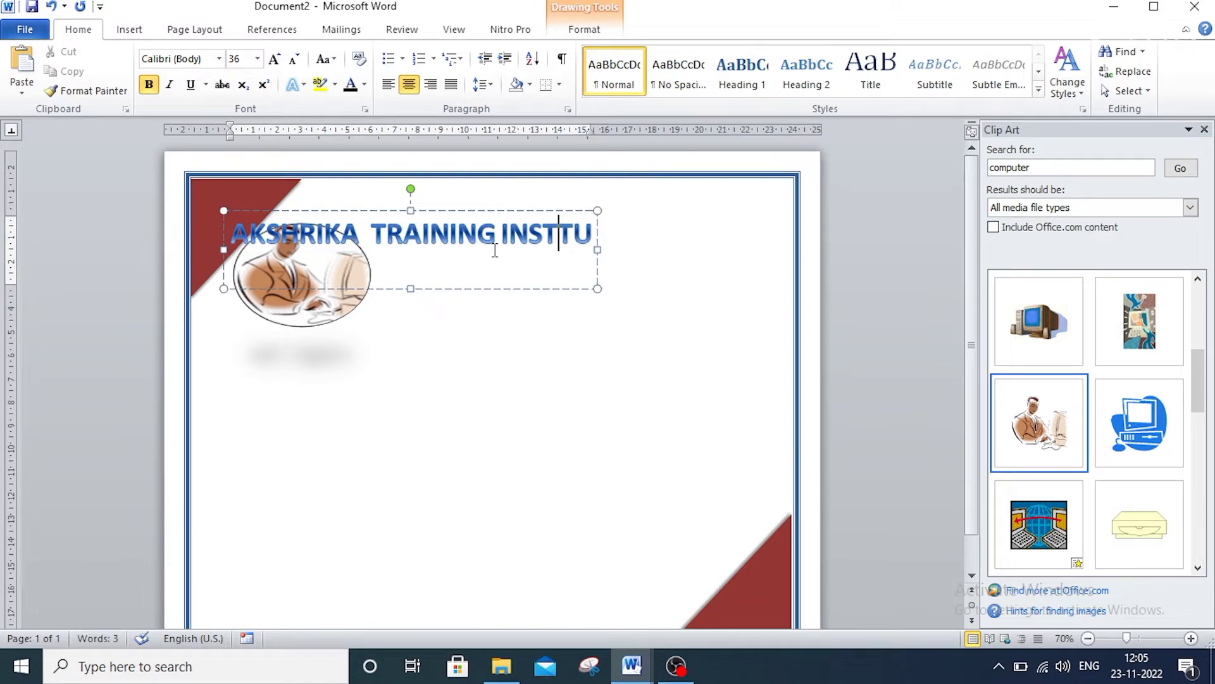
{"action": "type", "text": "I"}
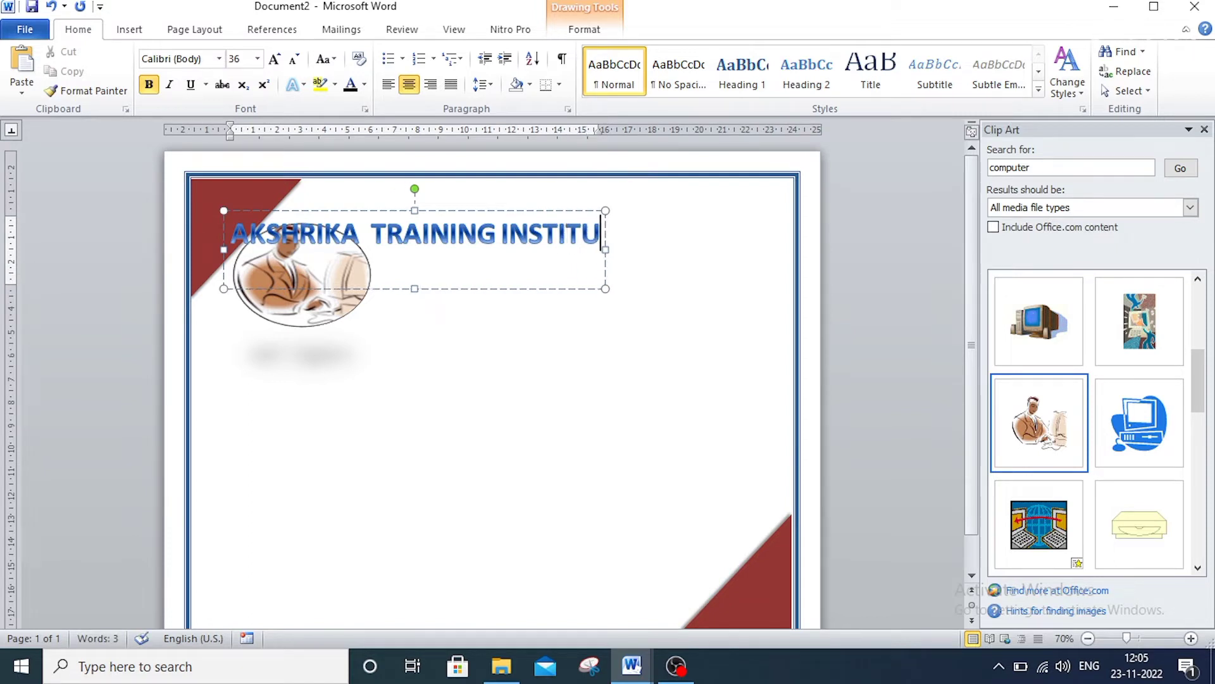
{"action": "type", "text": "DE"}
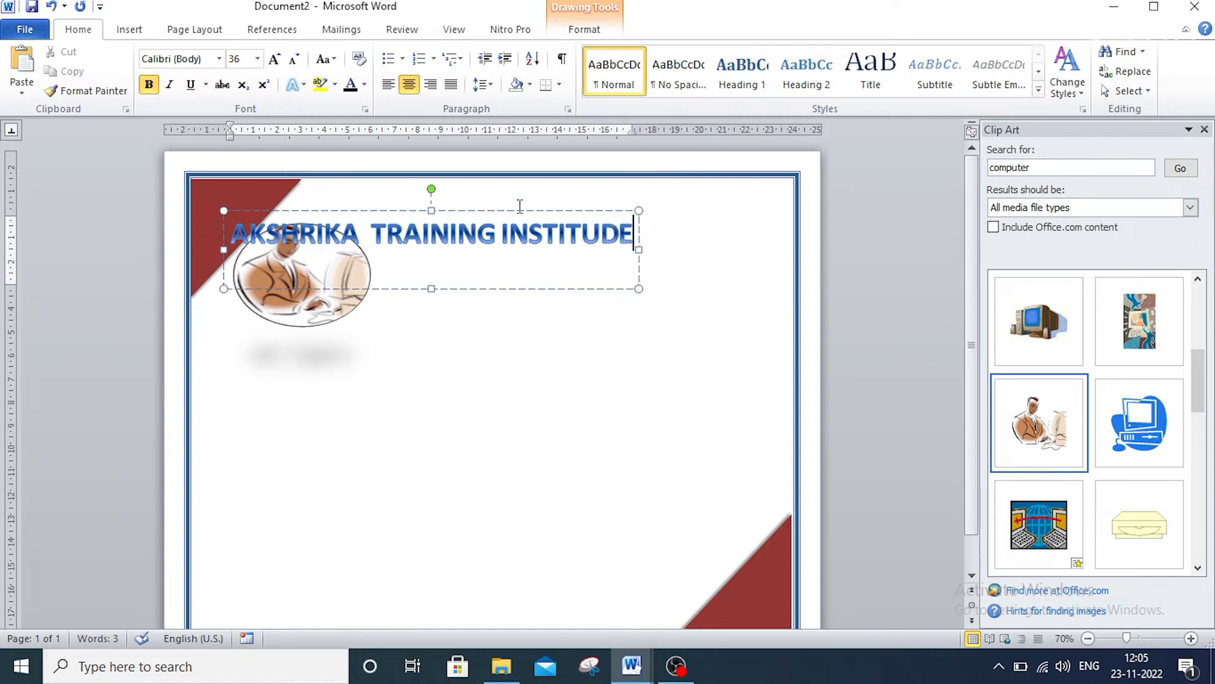
Drag the WordArt title down and right so it sits beside the businessman clip art.
{"action": "left_click", "coordinate": [432, 225]}
{"action": "left_click_drag", "start_coordinate": [440, 210], "coordinate": [593, 238]}
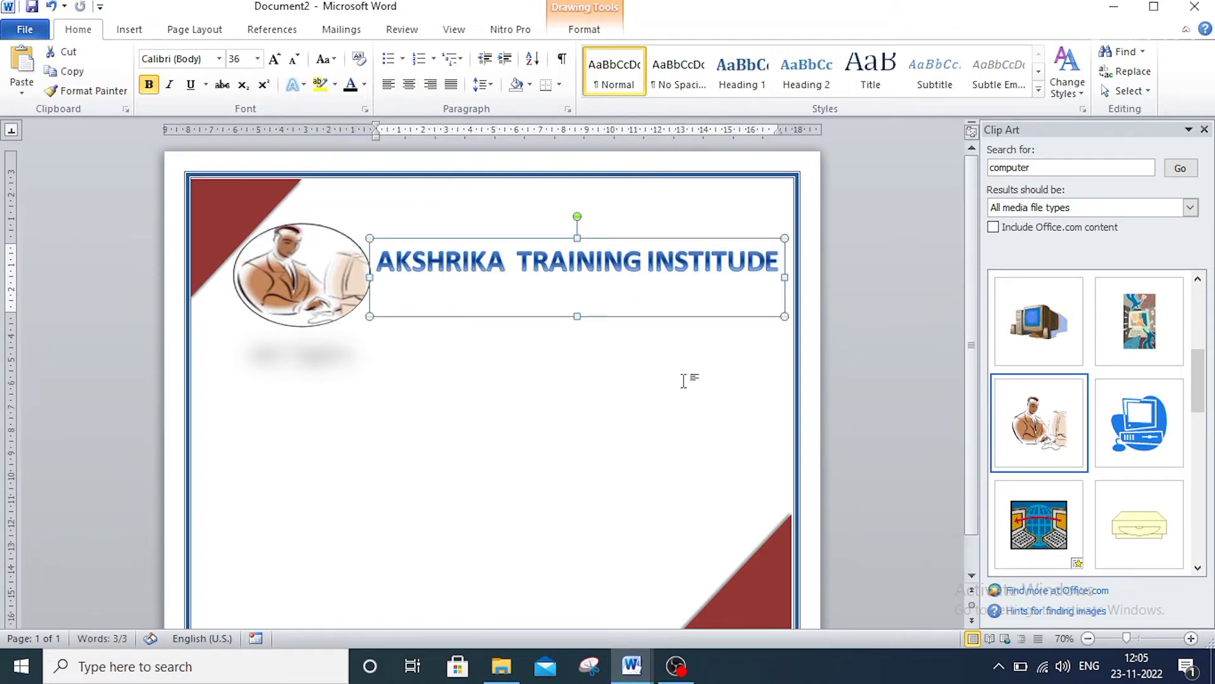
{"action": "left_click", "coordinate": [445, 273]}
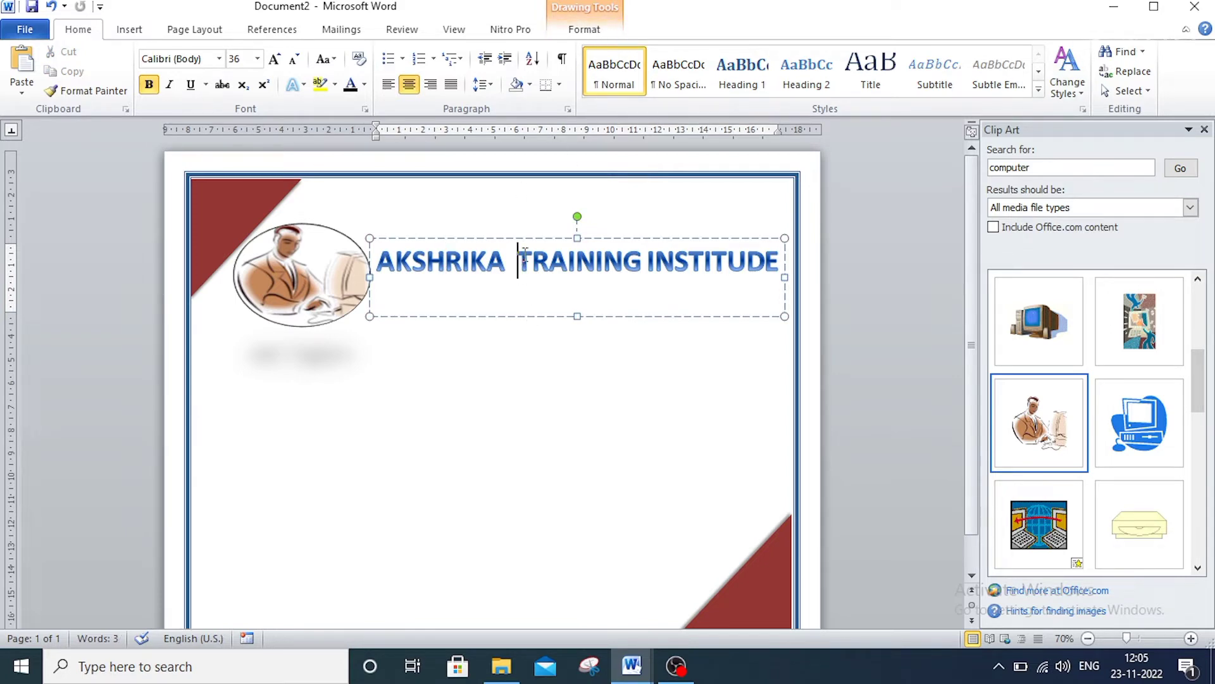
Give the AKSHRIKA TRAINING INSTITUDE title a Warp transform text effect.
{"action": "left_click", "coordinate": [585, 29]}
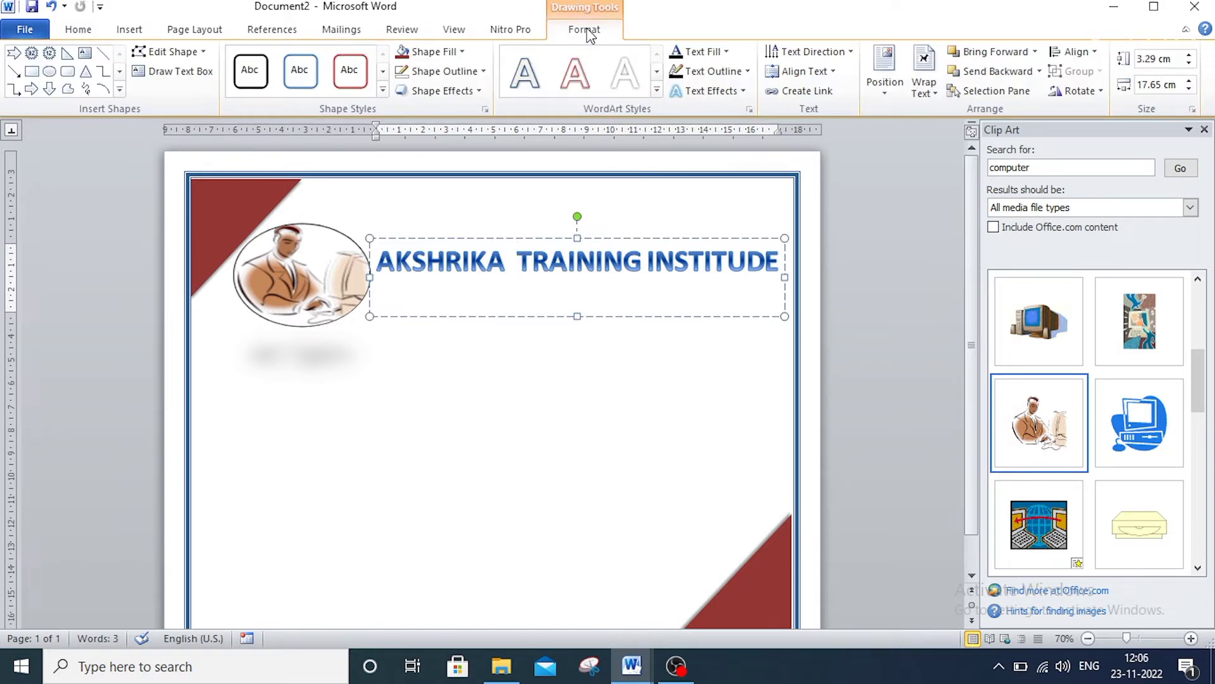
{"action": "left_click", "coordinate": [743, 91]}
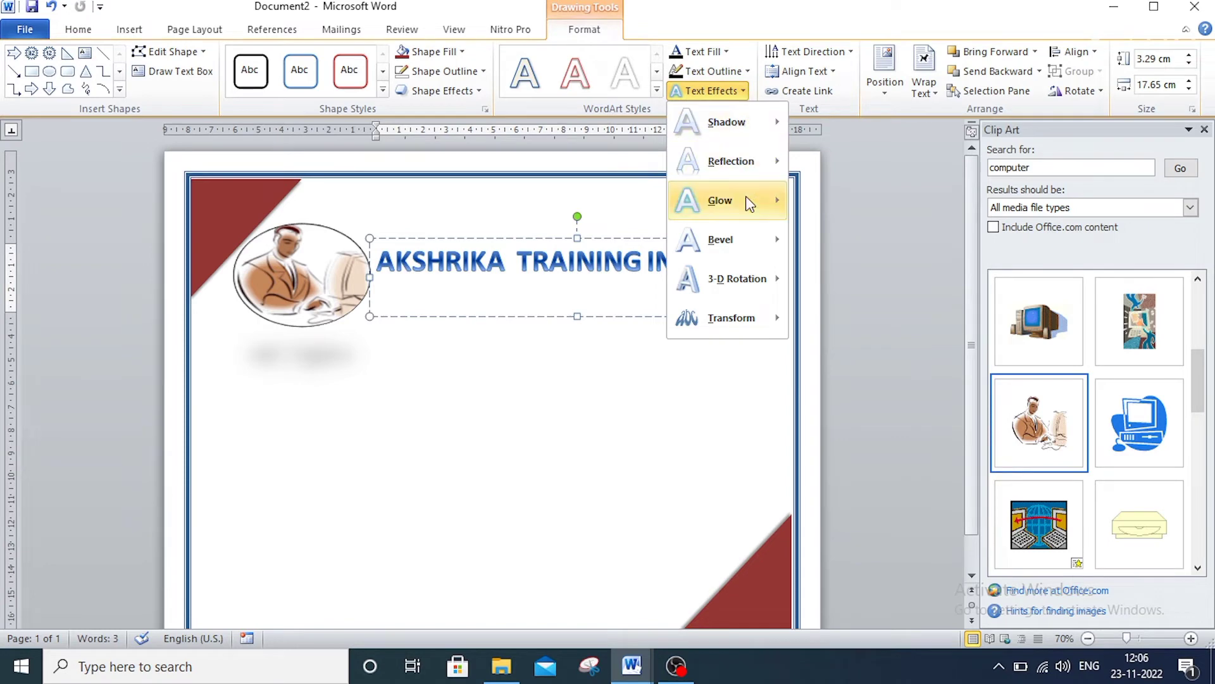
{"action": "mouse_move", "coordinate": [729, 317]}
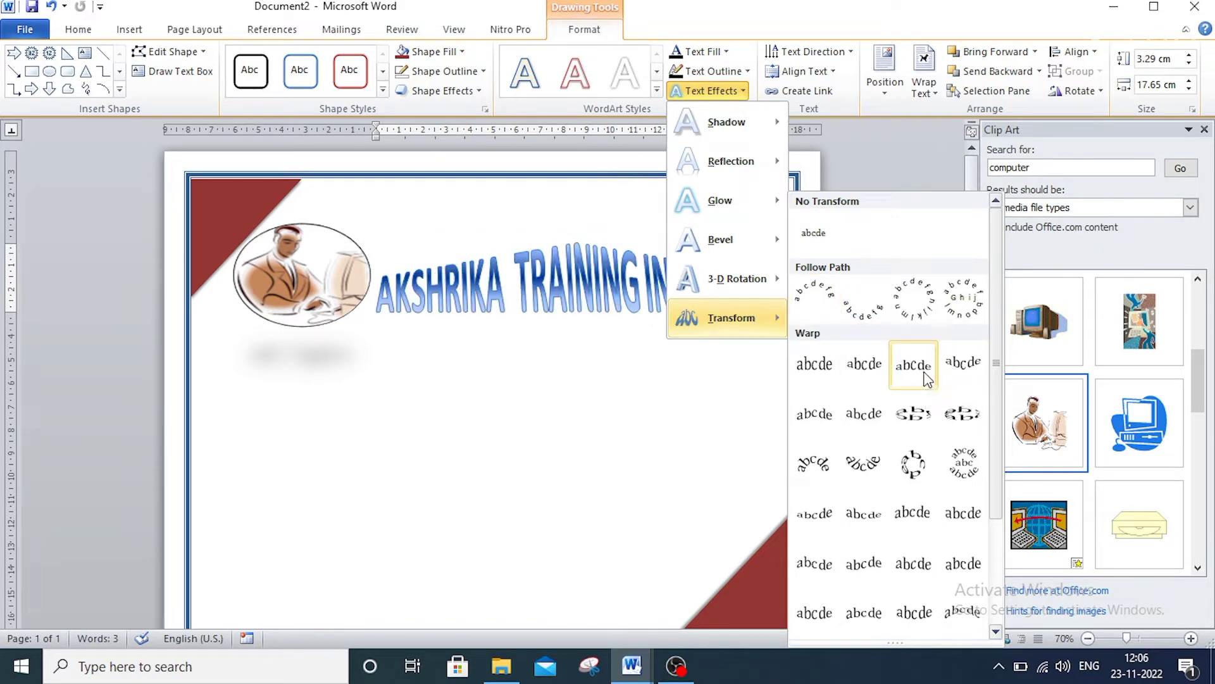
{"action": "left_click", "coordinate": [864, 413]}
{"action": "left_click", "coordinate": [678, 293]}
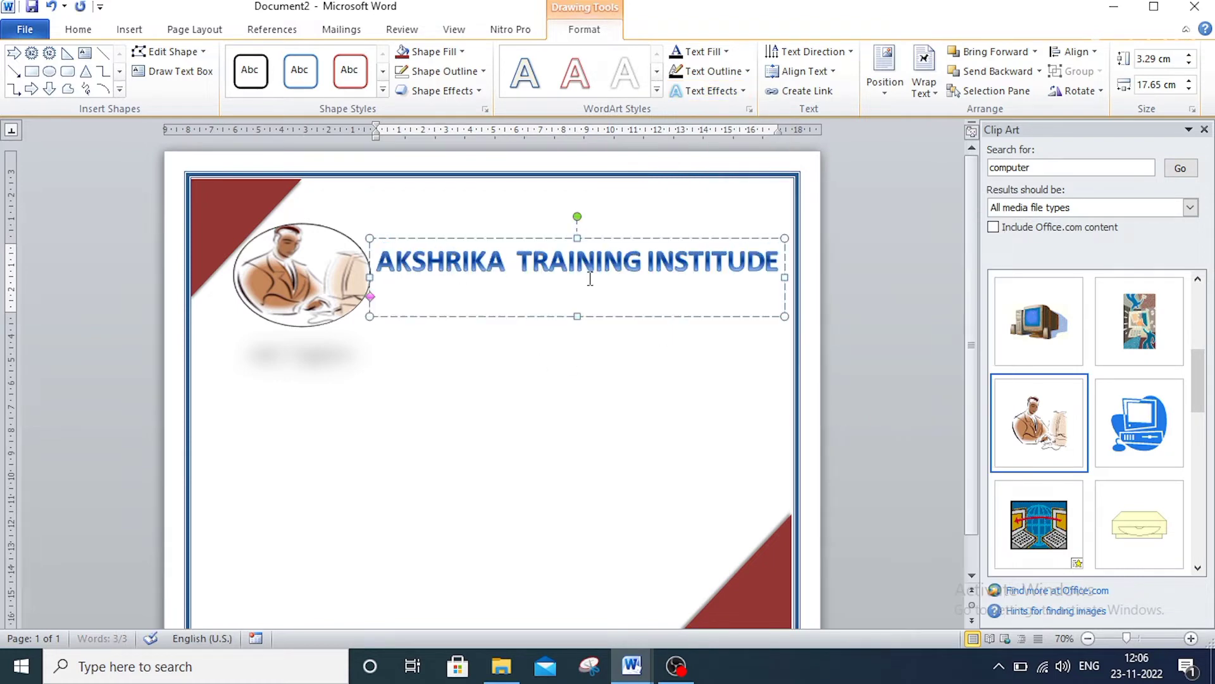
{"action": "left_click", "coordinate": [738, 92]}
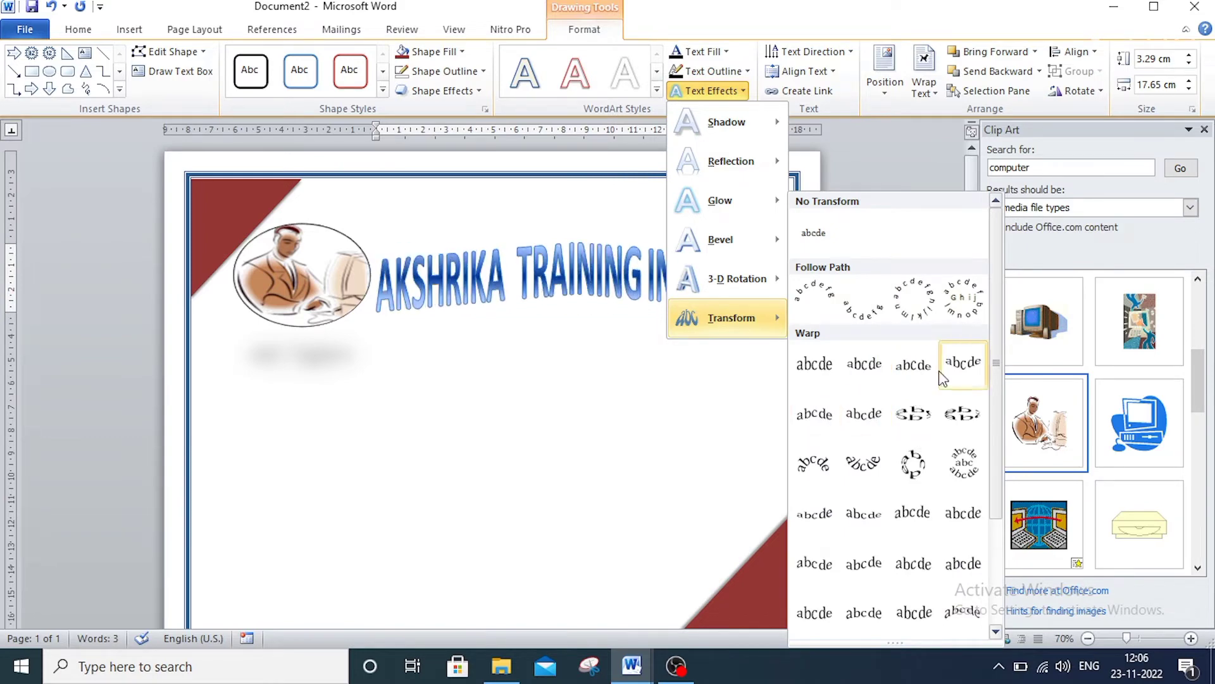
{"action": "left_click", "coordinate": [921, 370]}
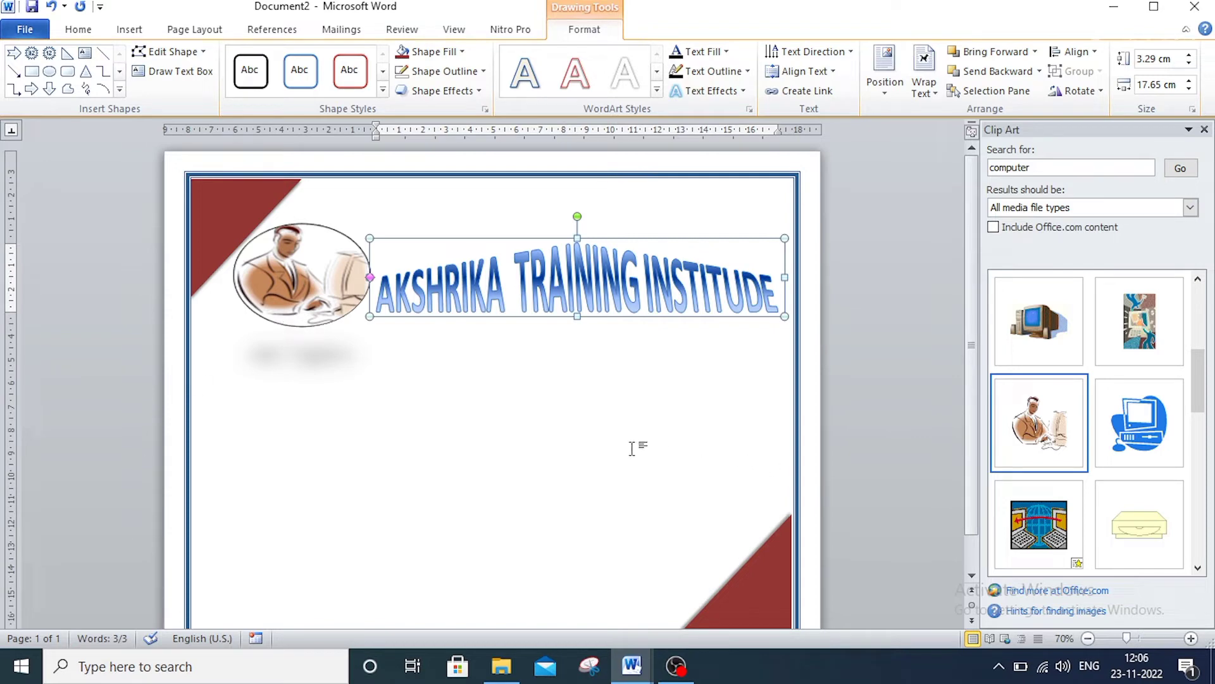
{"action": "left_click", "coordinate": [558, 434]}
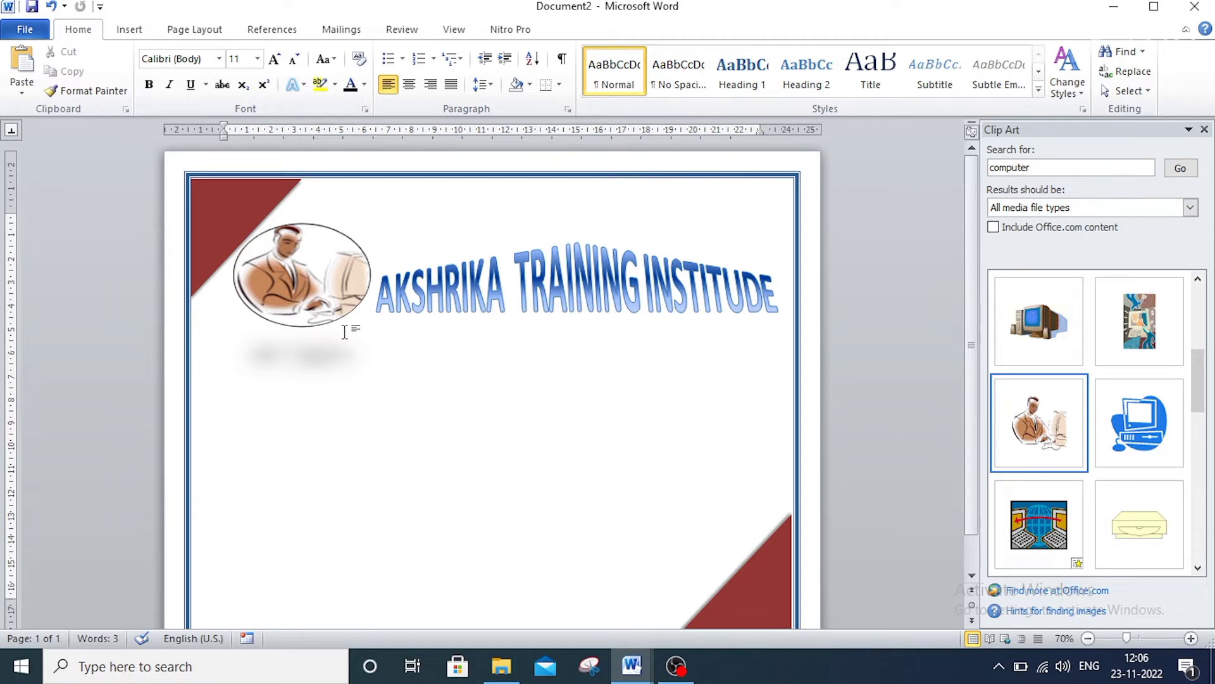
Undo the last change and set the font to Times New Roman, size 36.
{"action": "key", "text": "ctrl+z"}
{"action": "left_click", "coordinate": [219, 58]}
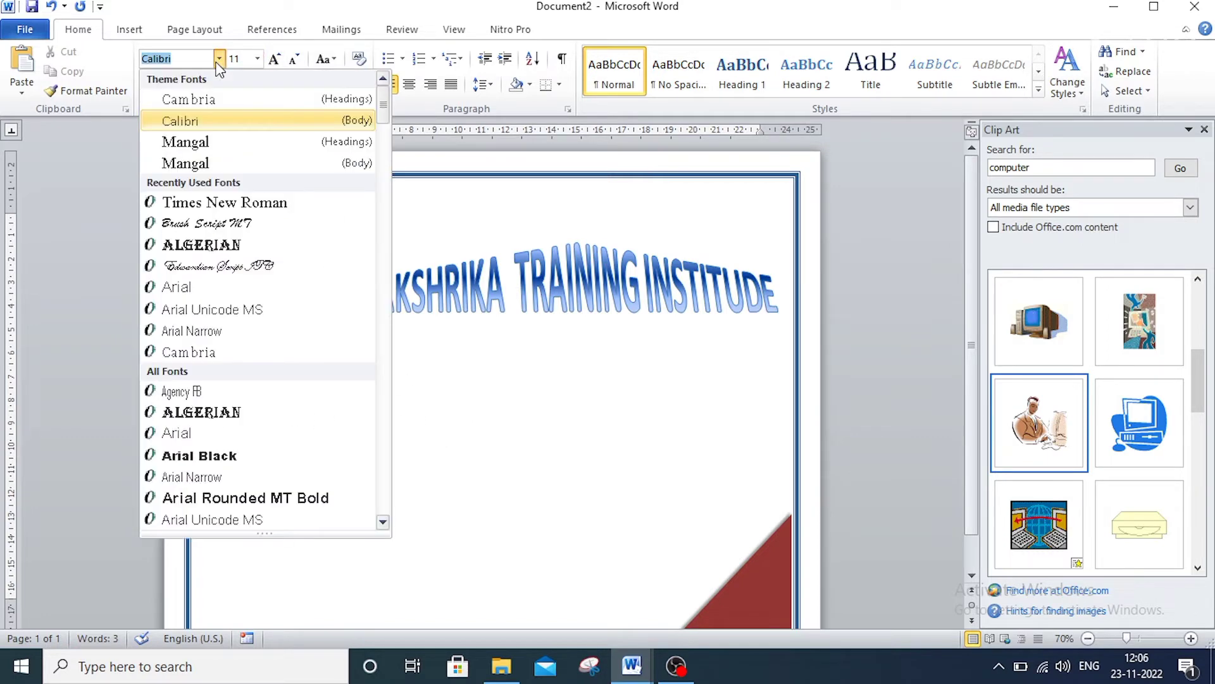
{"action": "left_click", "coordinate": [222, 202]}
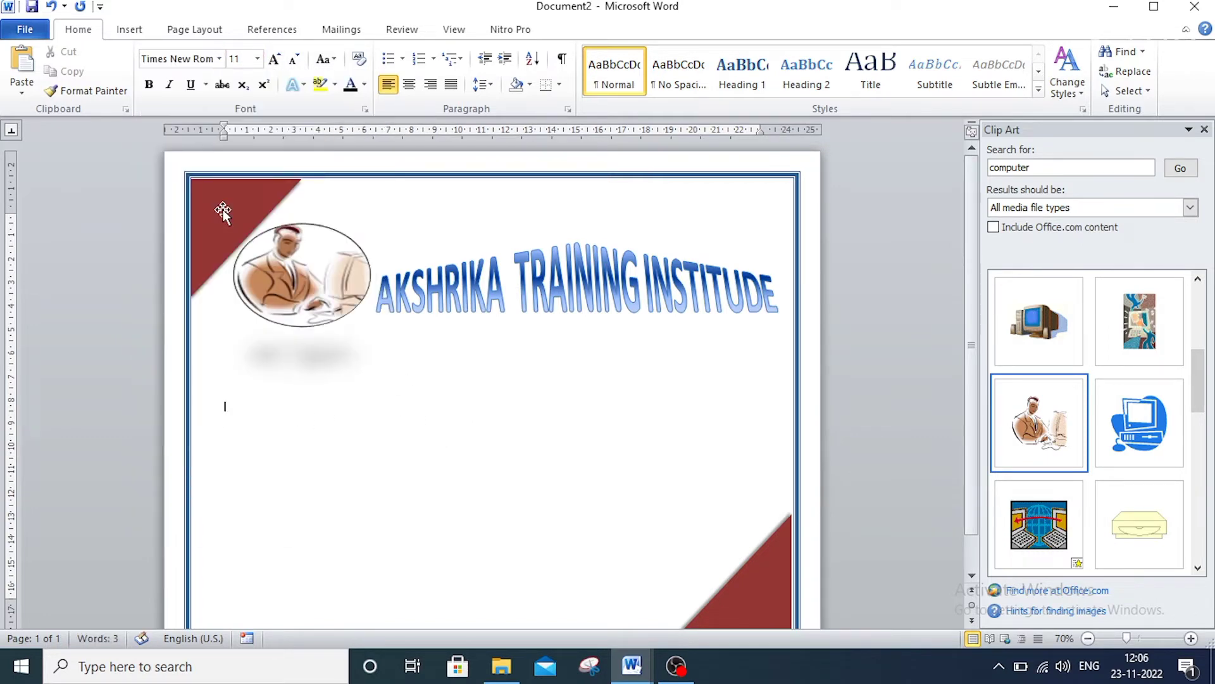
{"action": "left_click", "coordinate": [257, 58]}
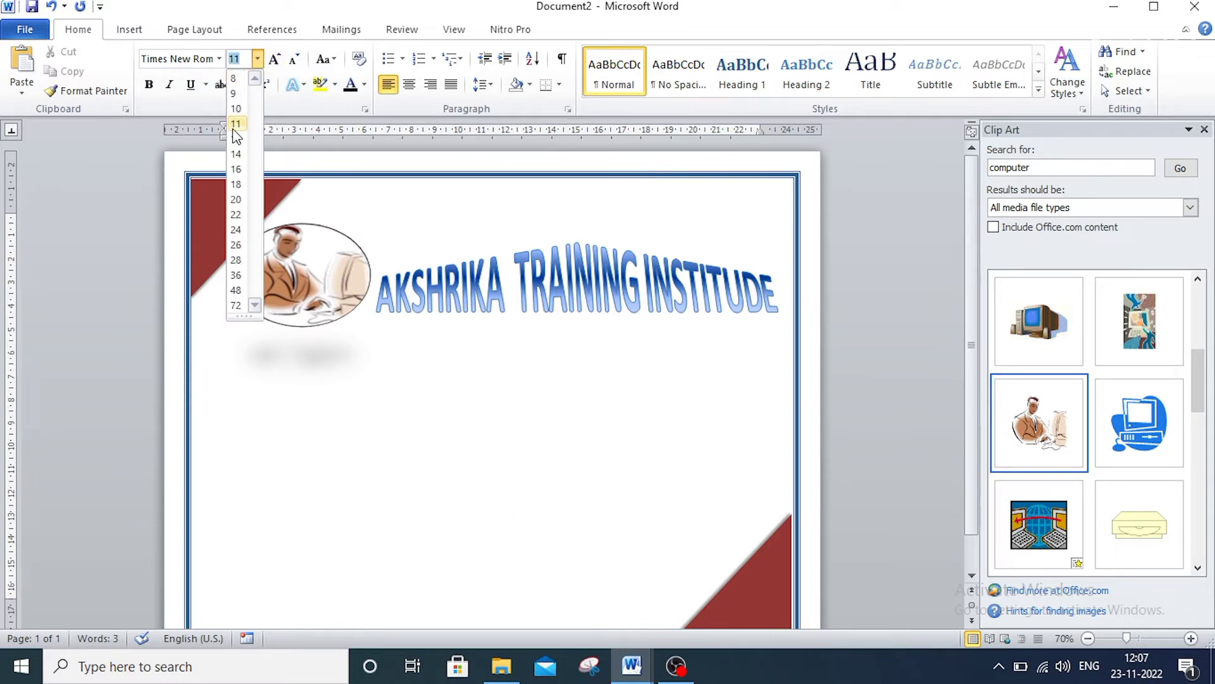
{"action": "left_click", "coordinate": [236, 274]}
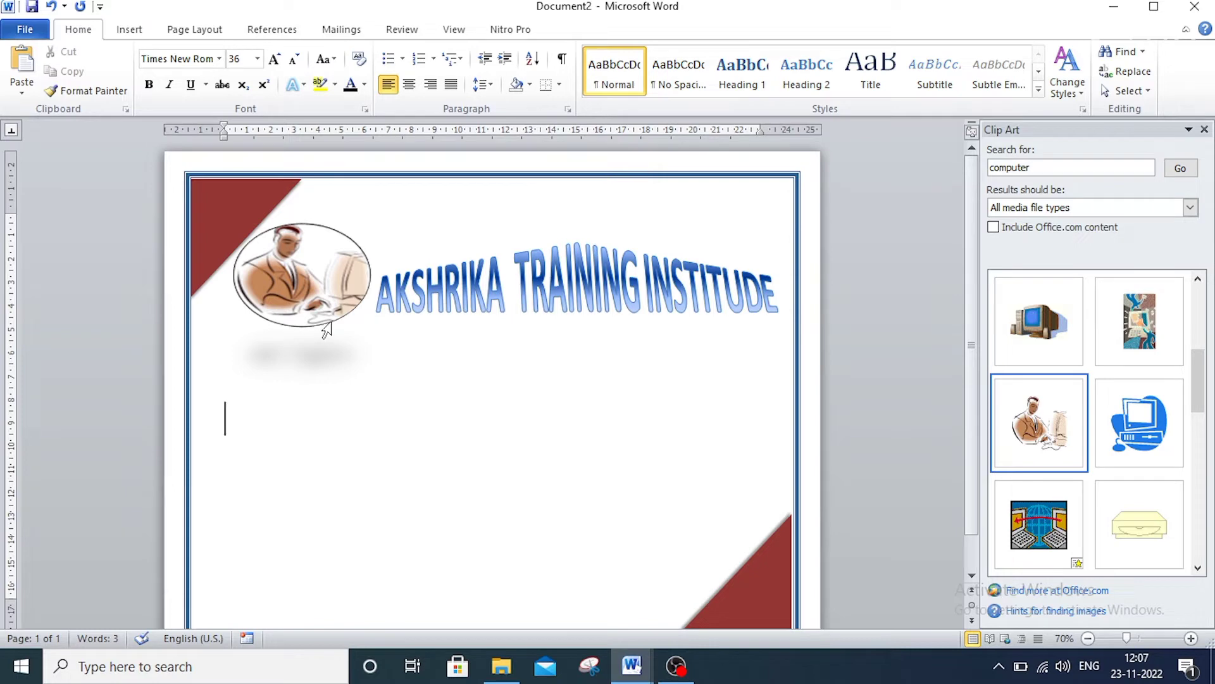
Type centred bold underlined 'Certificate of Achievement', then a 'Name :' line with the recipient's full name.
{"action": "left_click", "coordinate": [410, 84]}
{"action": "left_click", "coordinate": [149, 84]}
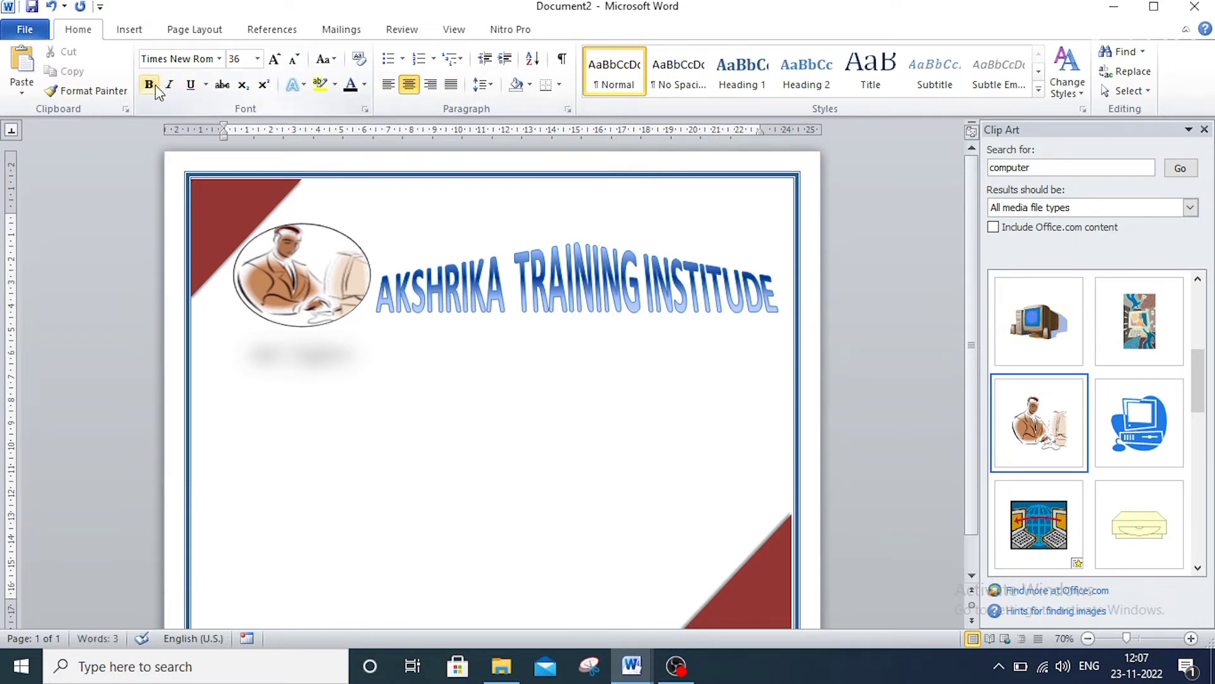
{"action": "left_click", "coordinate": [188, 86]}
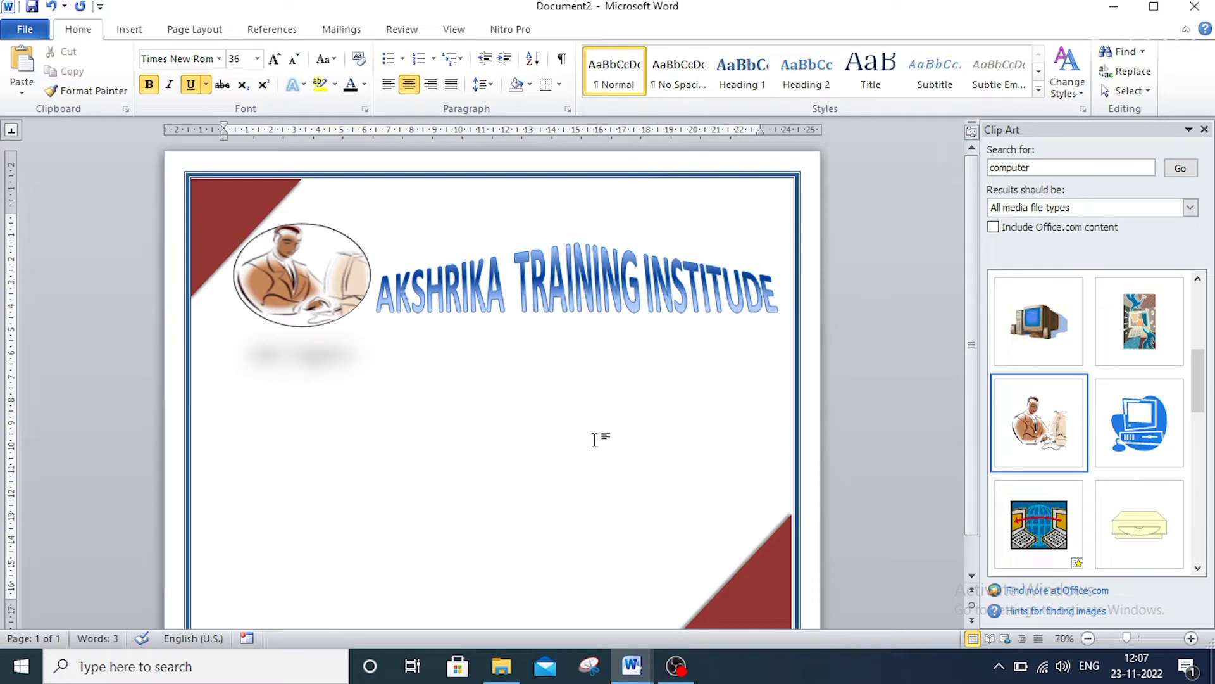
{"action": "type", "text": "C"}
{"action": "type", "text": "ertificate of Achievement"}
{"action": "key", "text": "Return"}
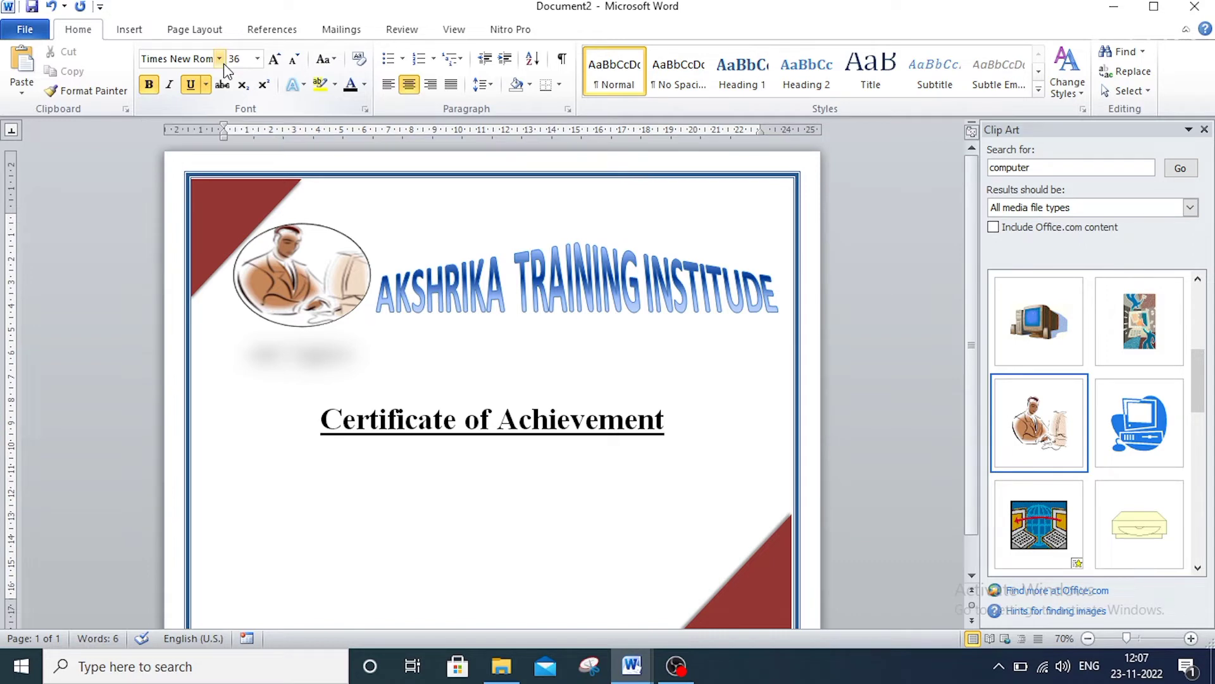
{"action": "type", "text": "Name"}
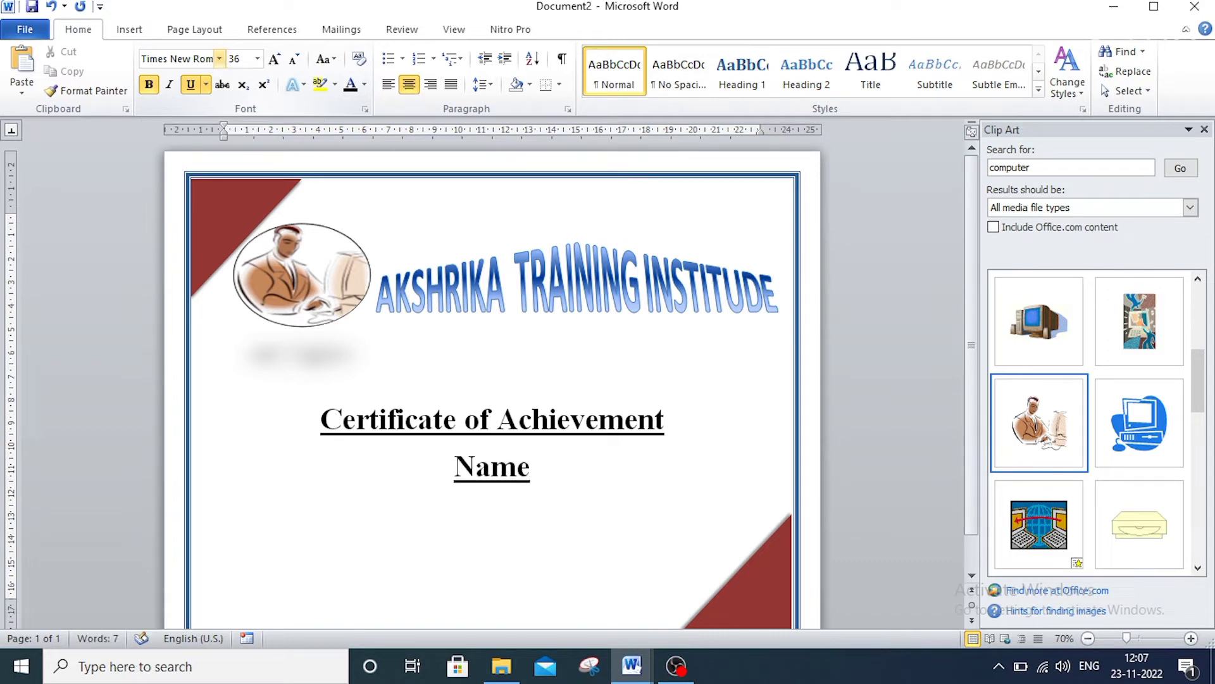
{"action": "type", "text": " : "}
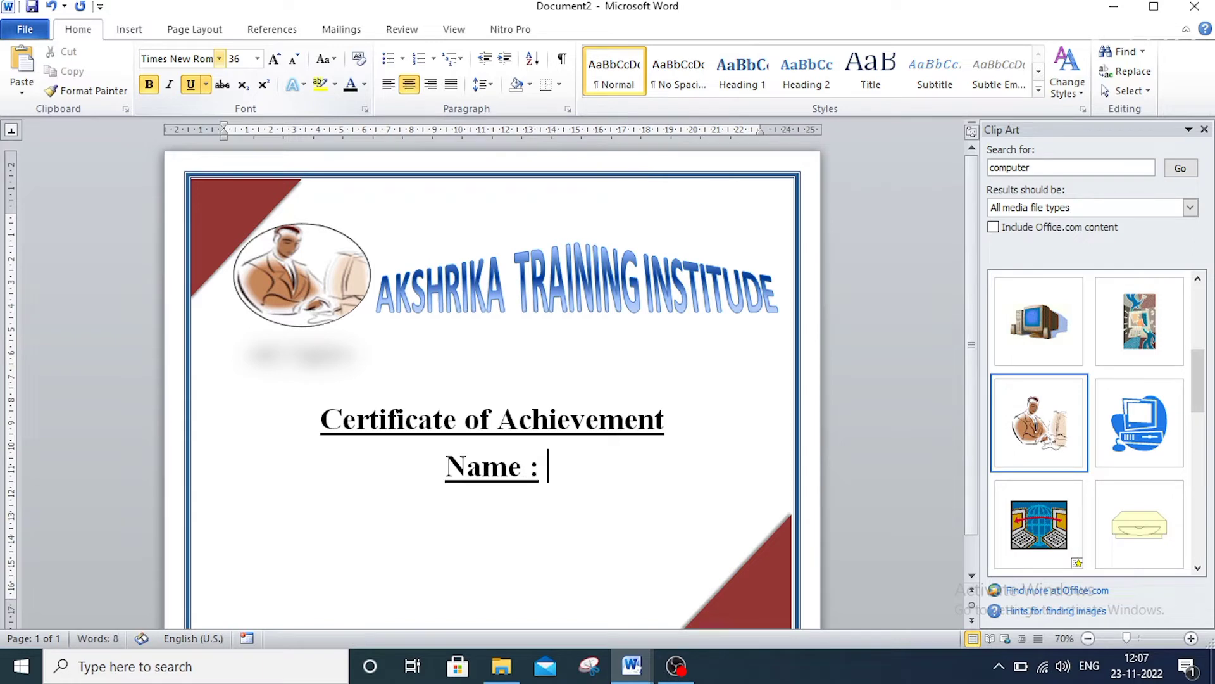
{"action": "type", "text": "A"}
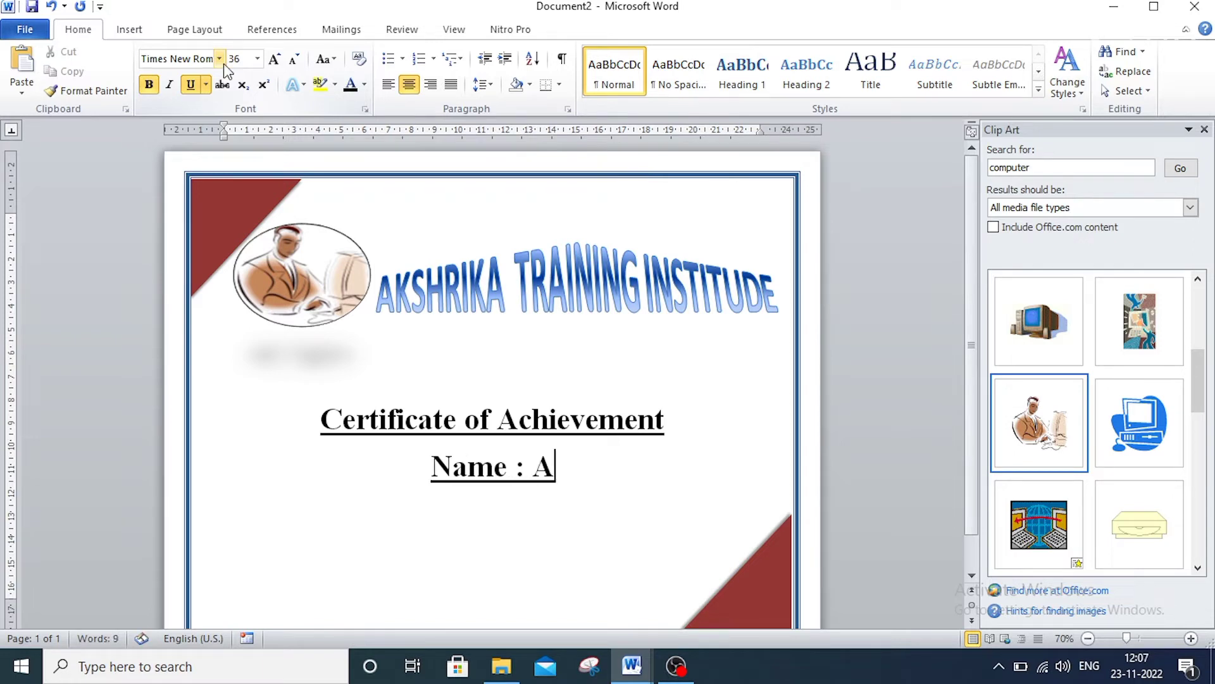
{"action": "type", "text": "kshay "}
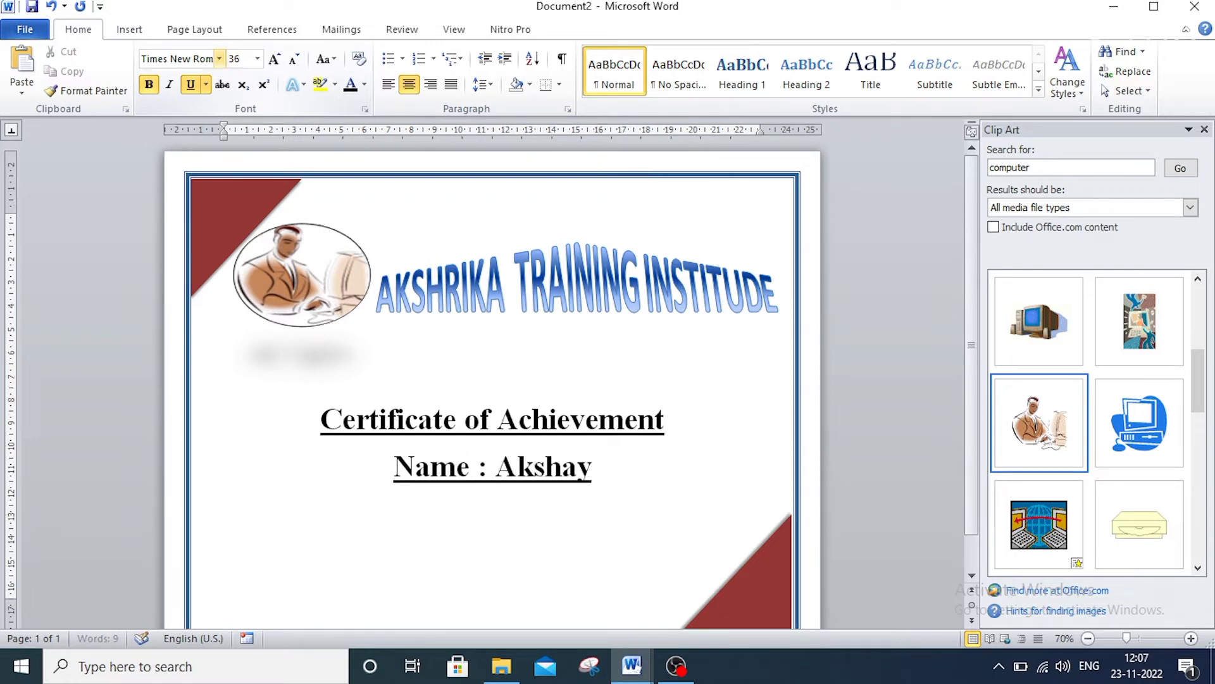
{"action": "type", "text": "Rame"}
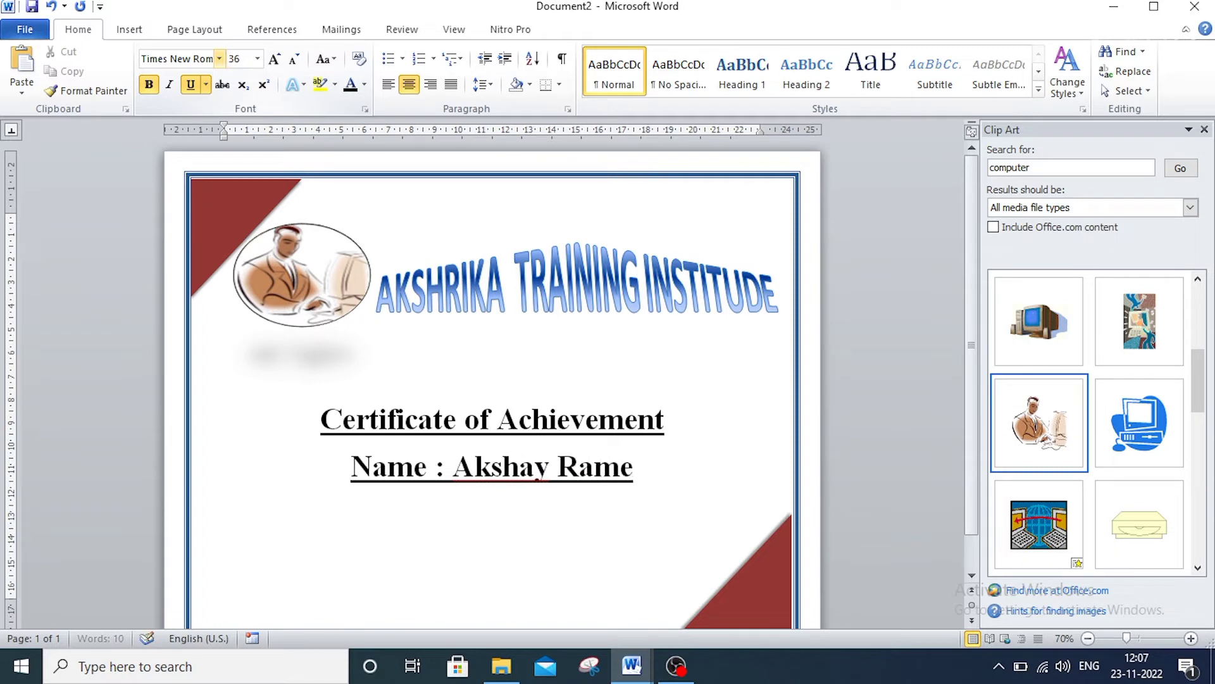
{"action": "type", "text": "sh P"}
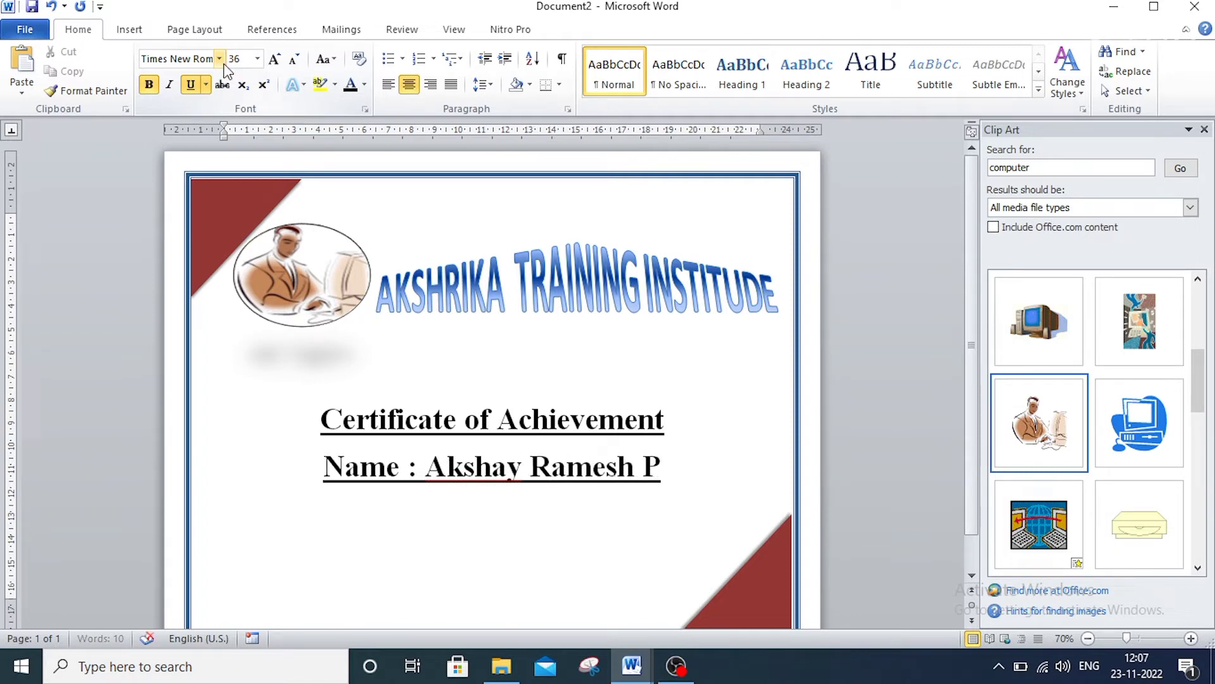
{"action": "type", "text": "awar"}
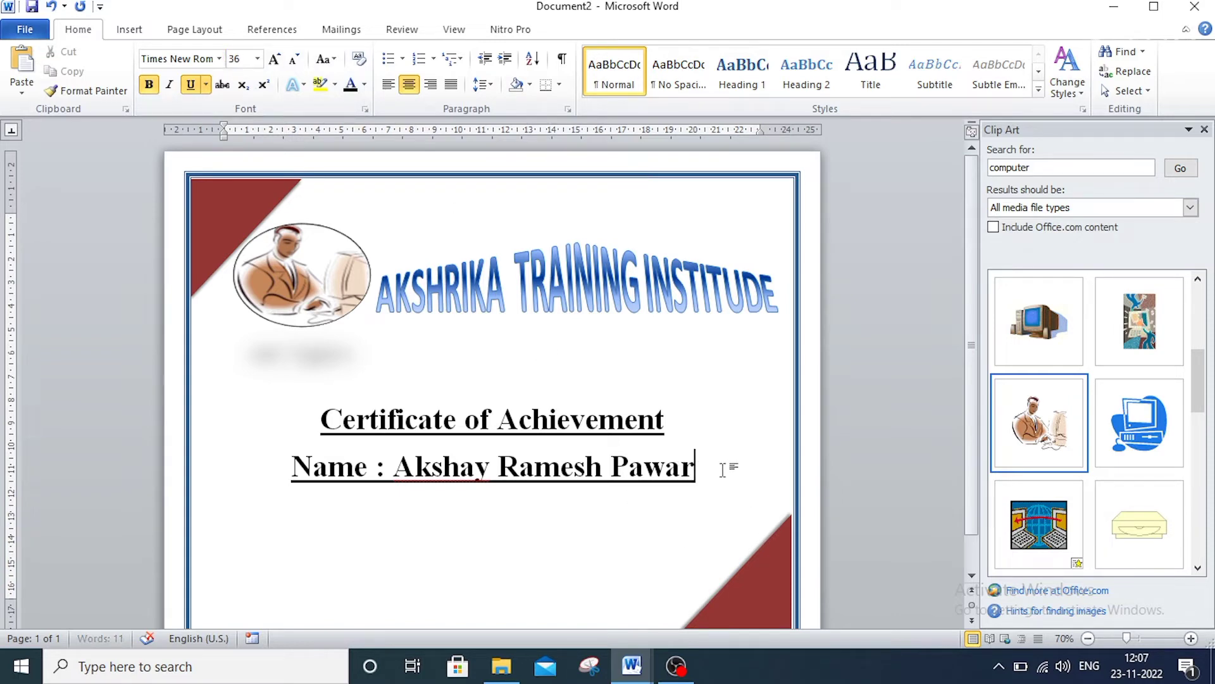
Make the Name line bold dark-blue Brush Script MT without underline, then start a new line.
{"action": "left_click_drag", "start_coordinate": [722, 469], "coordinate": [288, 472]}
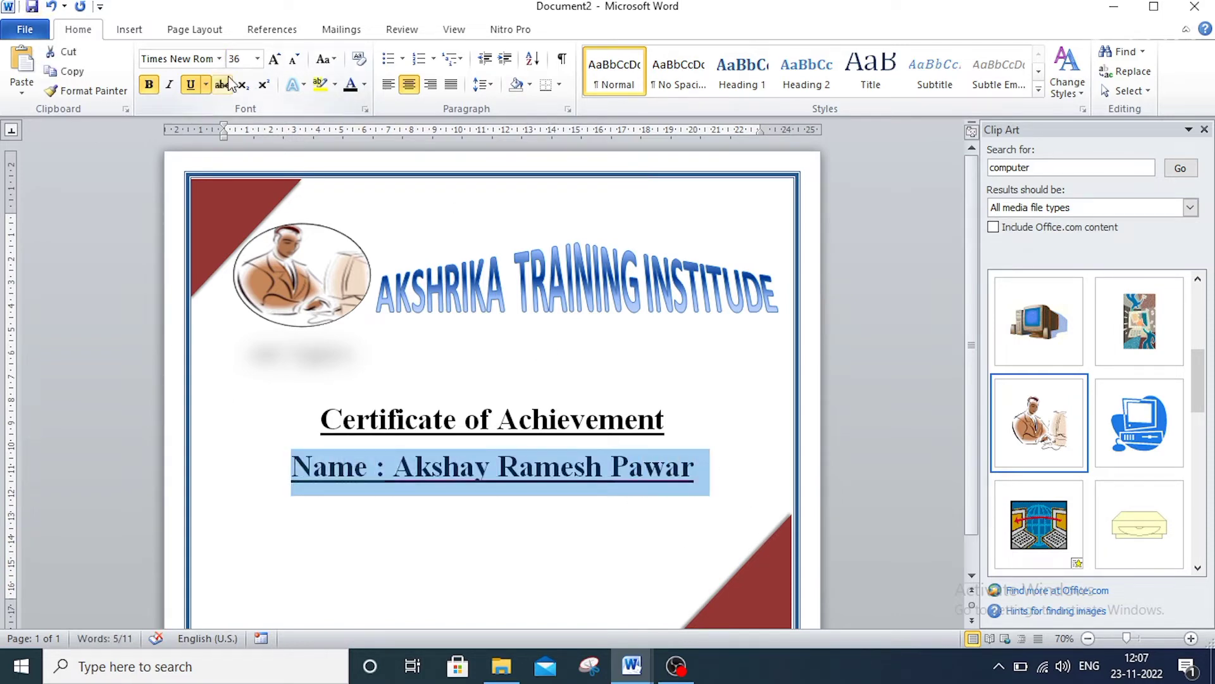
{"action": "left_click", "coordinate": [219, 59]}
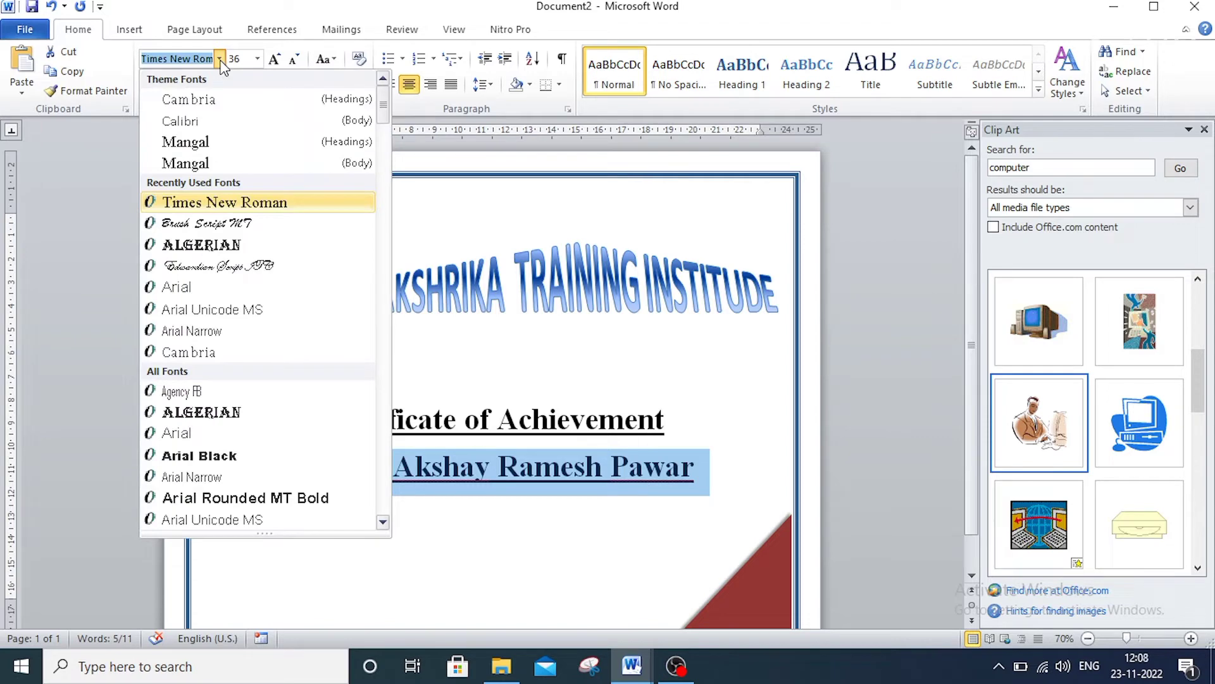
{"action": "left_click", "coordinate": [206, 223]}
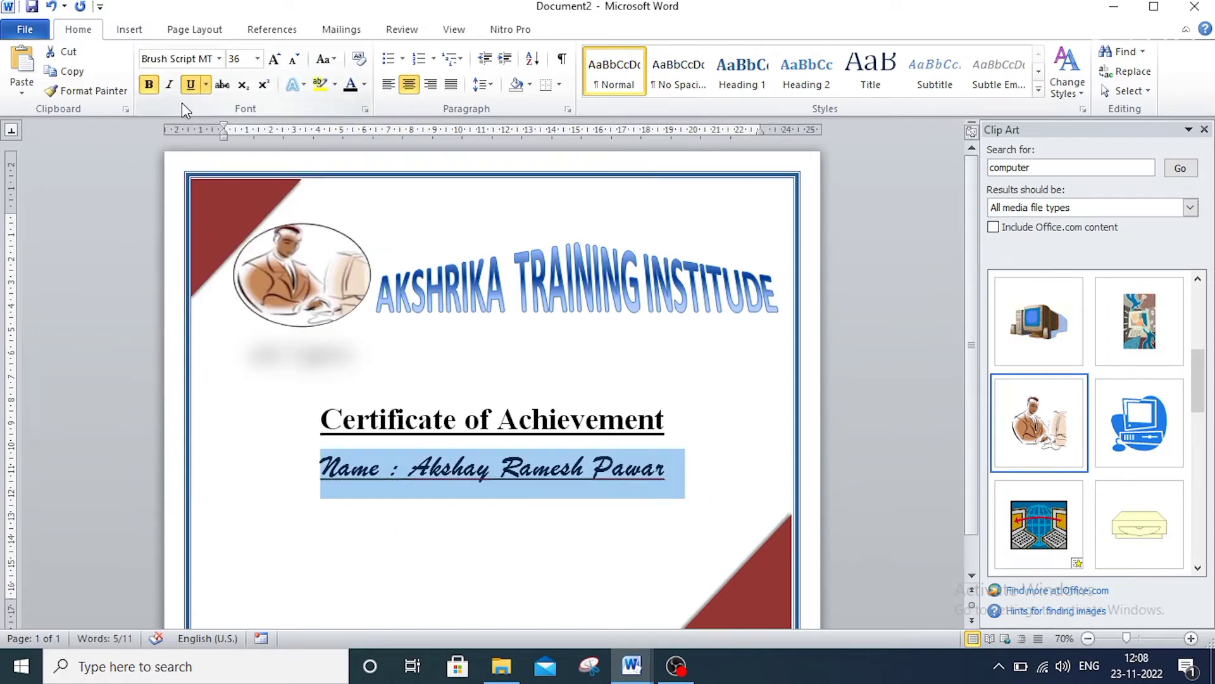
{"action": "left_click", "coordinate": [186, 85]}
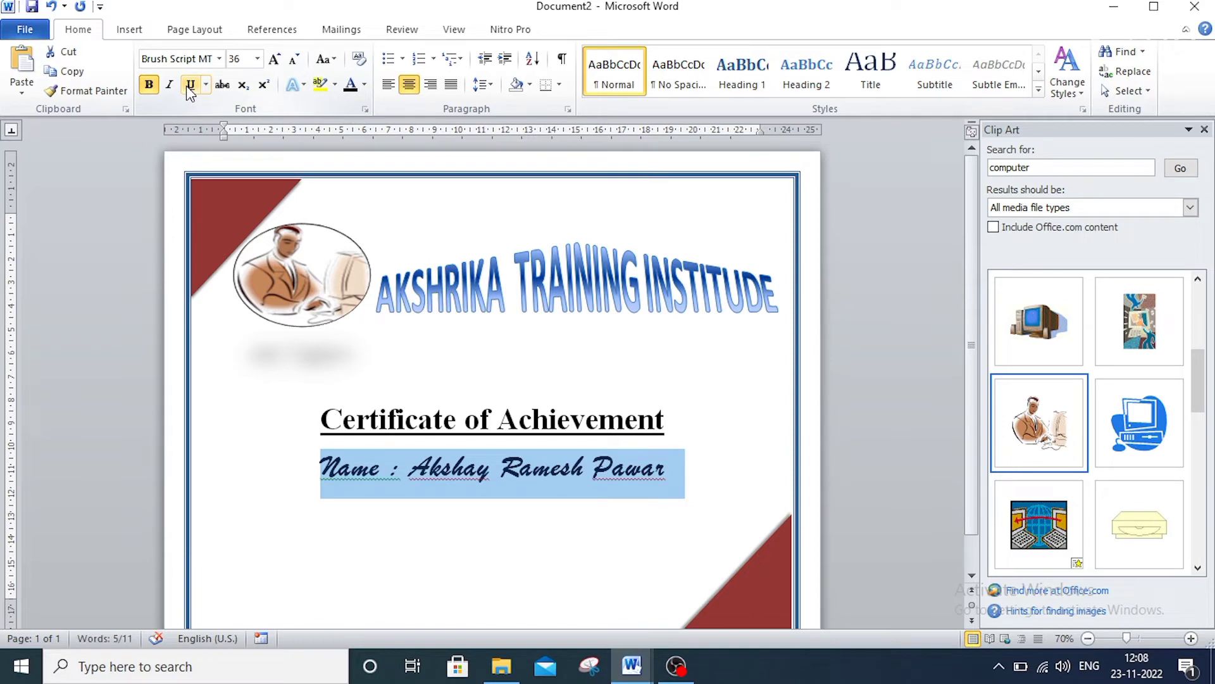
{"action": "left_click", "coordinate": [151, 89]}
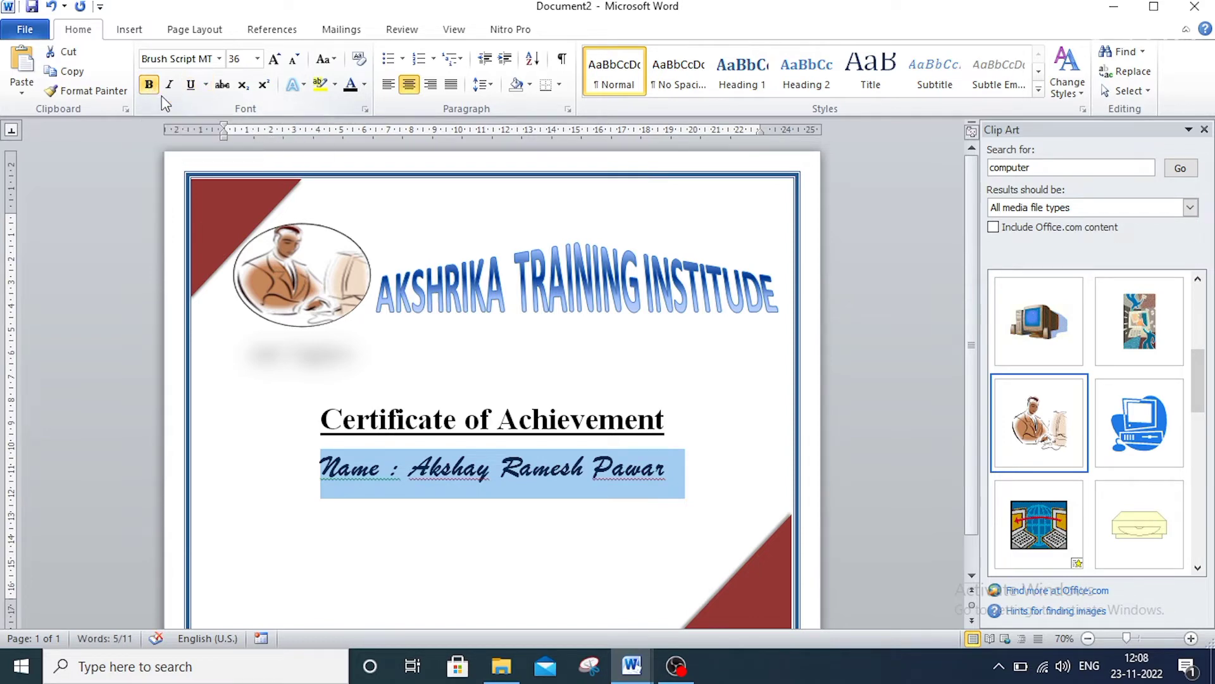
{"action": "left_click", "coordinate": [364, 89]}
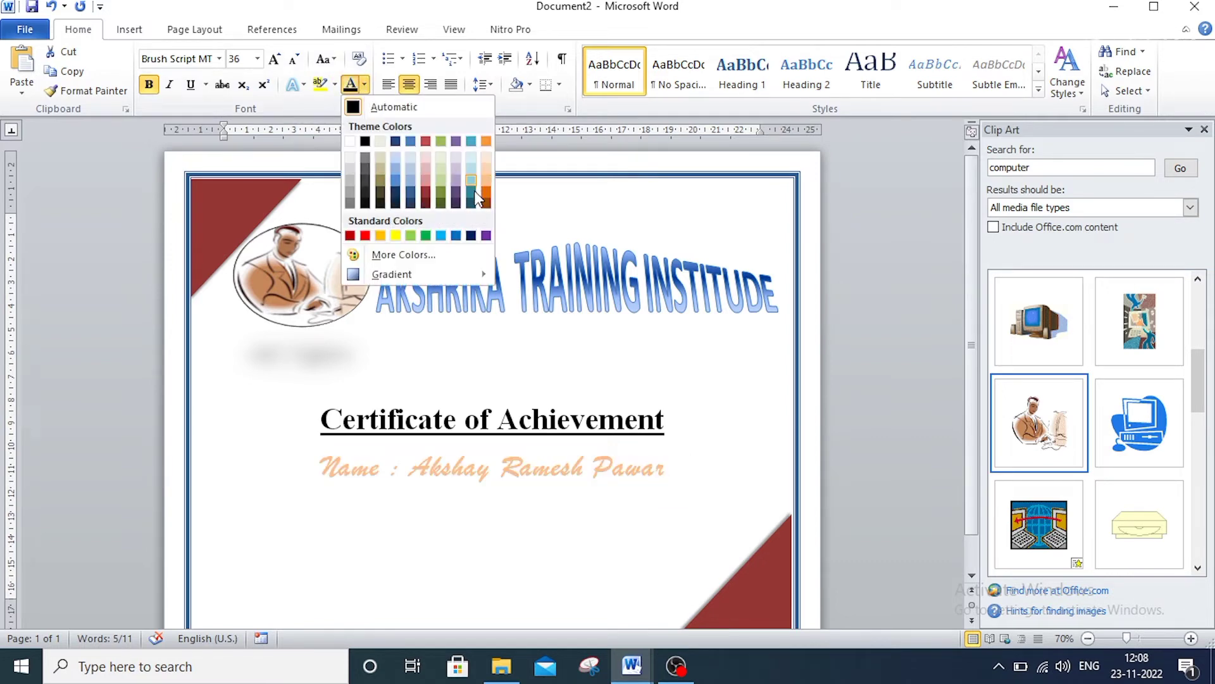
{"action": "left_click", "coordinate": [399, 193]}
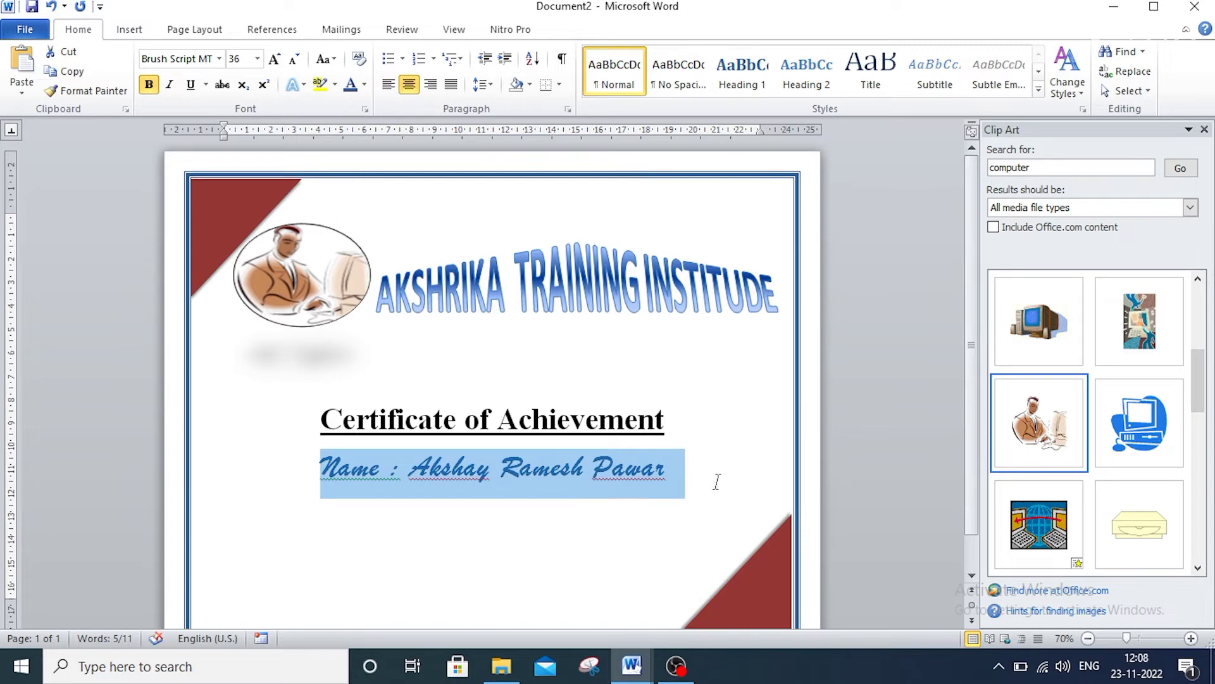
{"action": "left_click", "coordinate": [743, 485]}
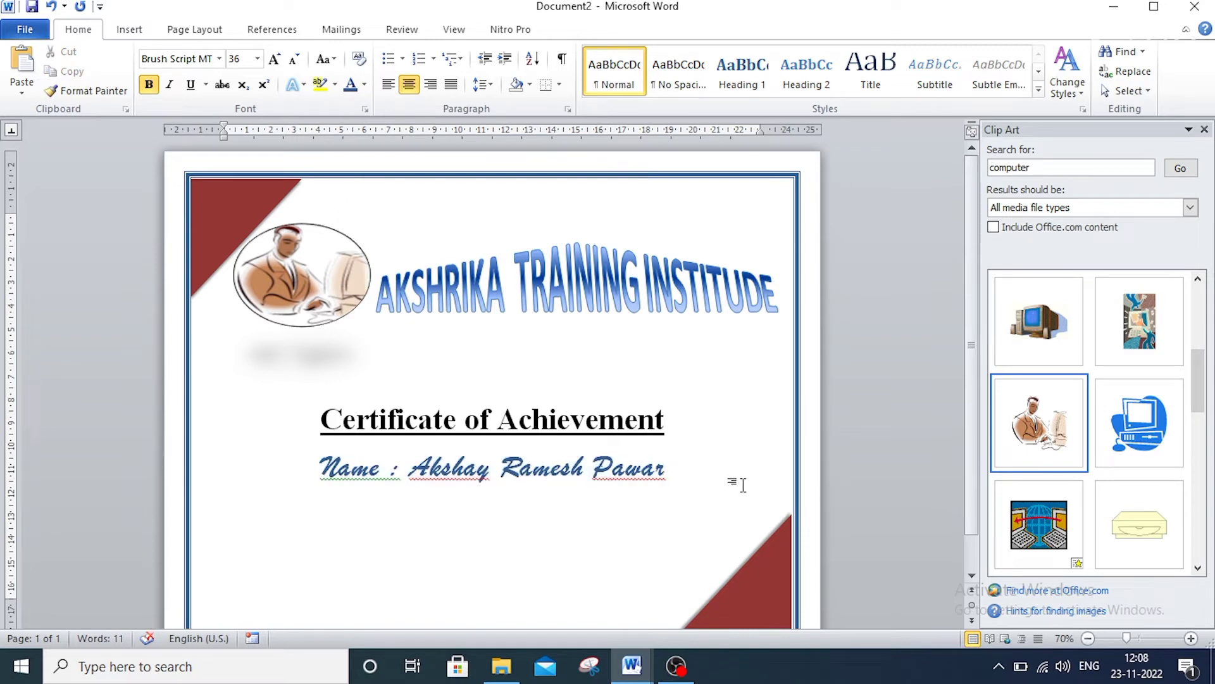
{"action": "key", "text": "Return"}
Type 'for successfully completing' and set it to Times New Roman, size 20.
{"action": "type", "text": "for "}
{"action": "type", "text": "su"}
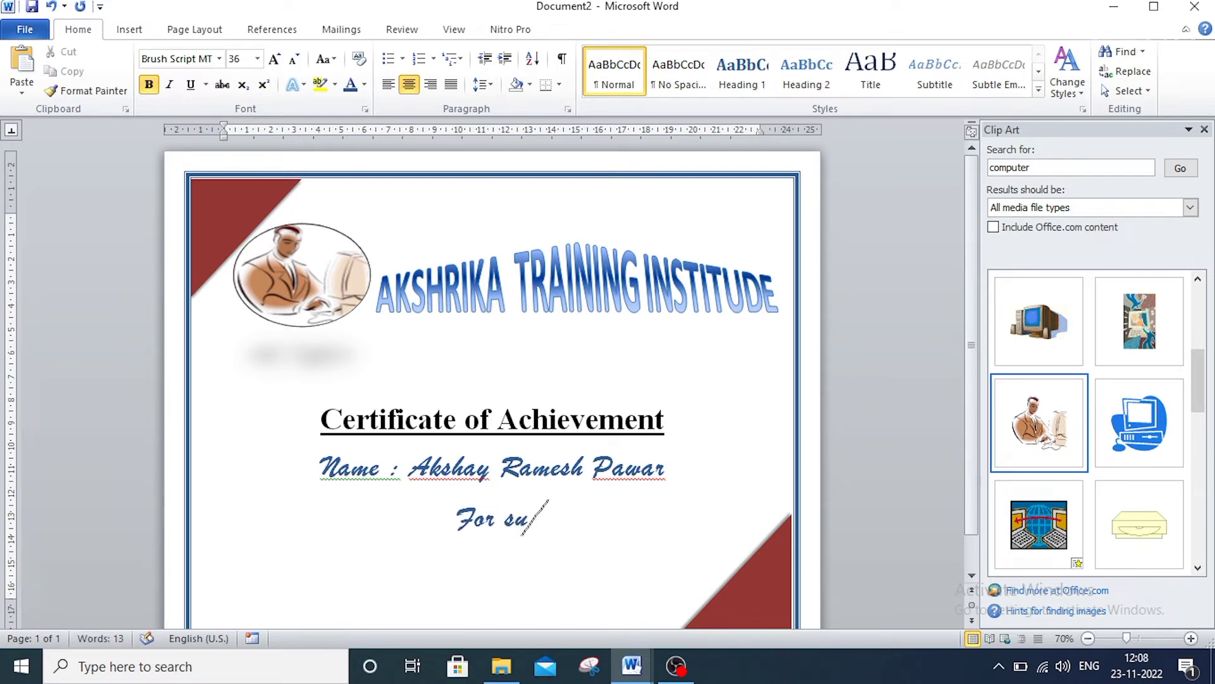
{"action": "type", "text": "ccess"}
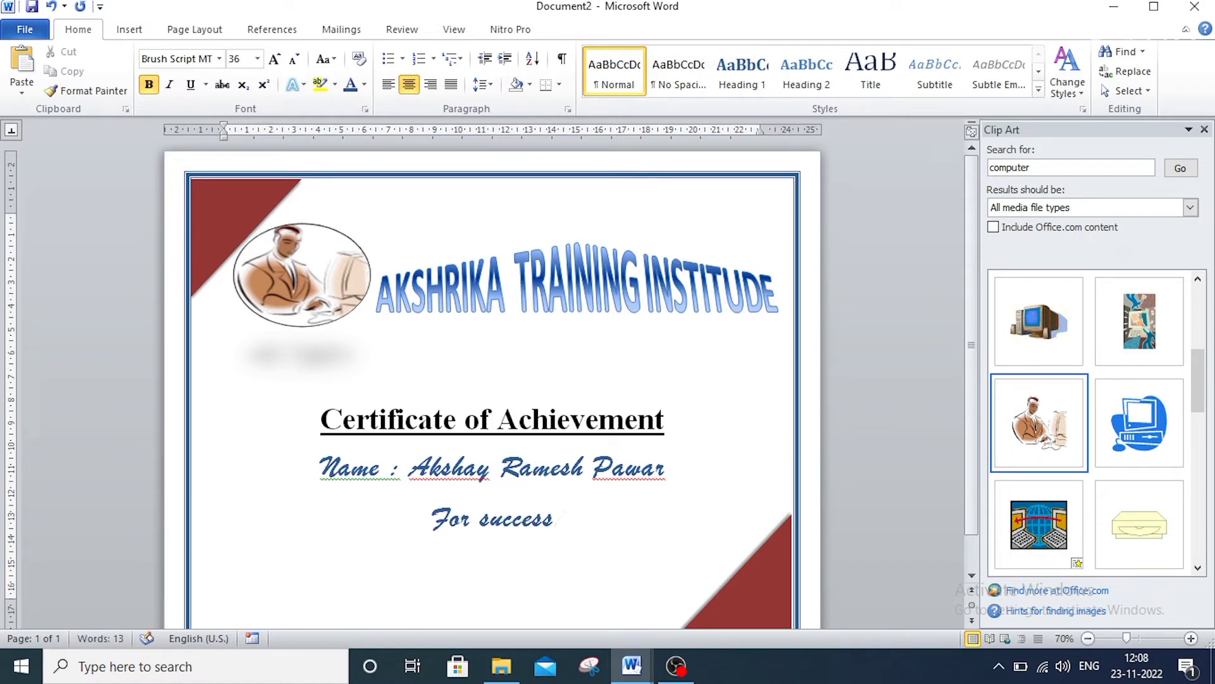
{"action": "type", "text": "fully "}
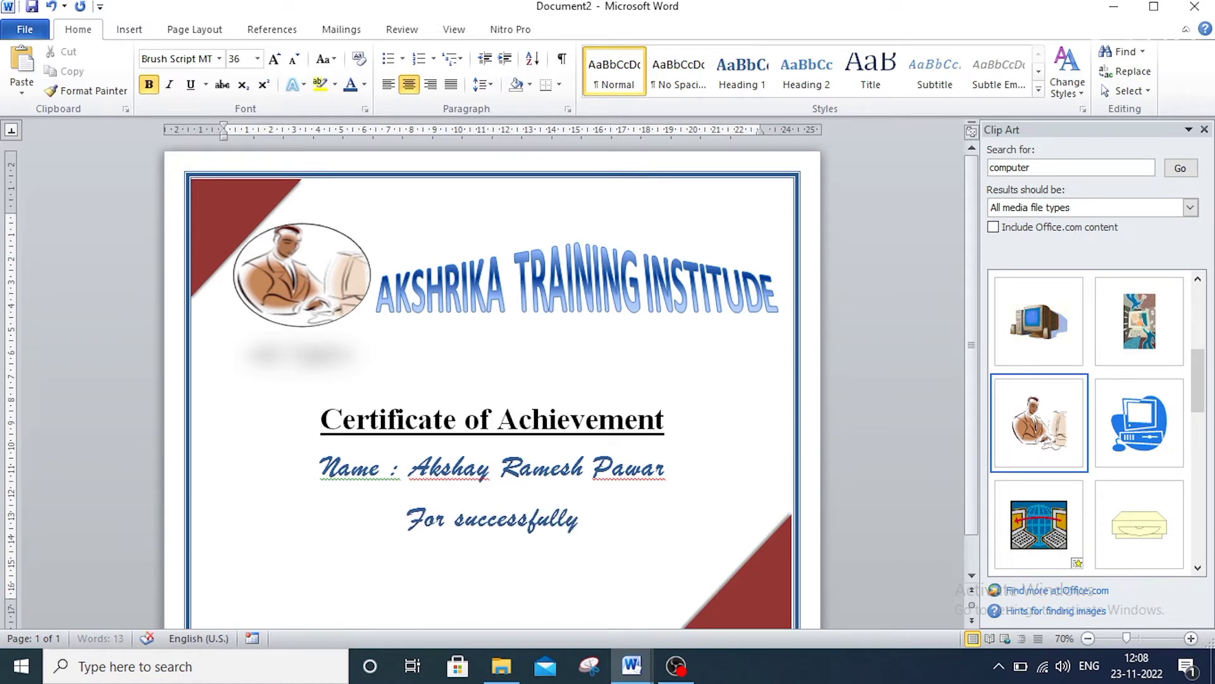
{"action": "type", "text": "comp"}
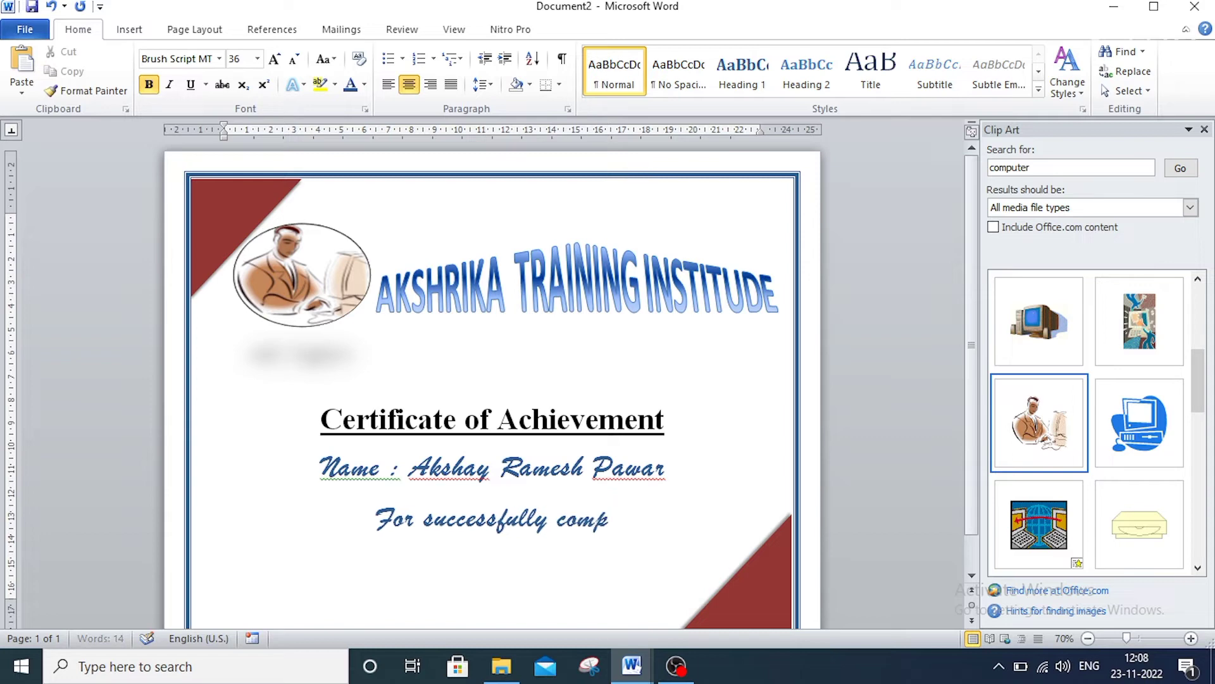
{"action": "type", "text": "le"}
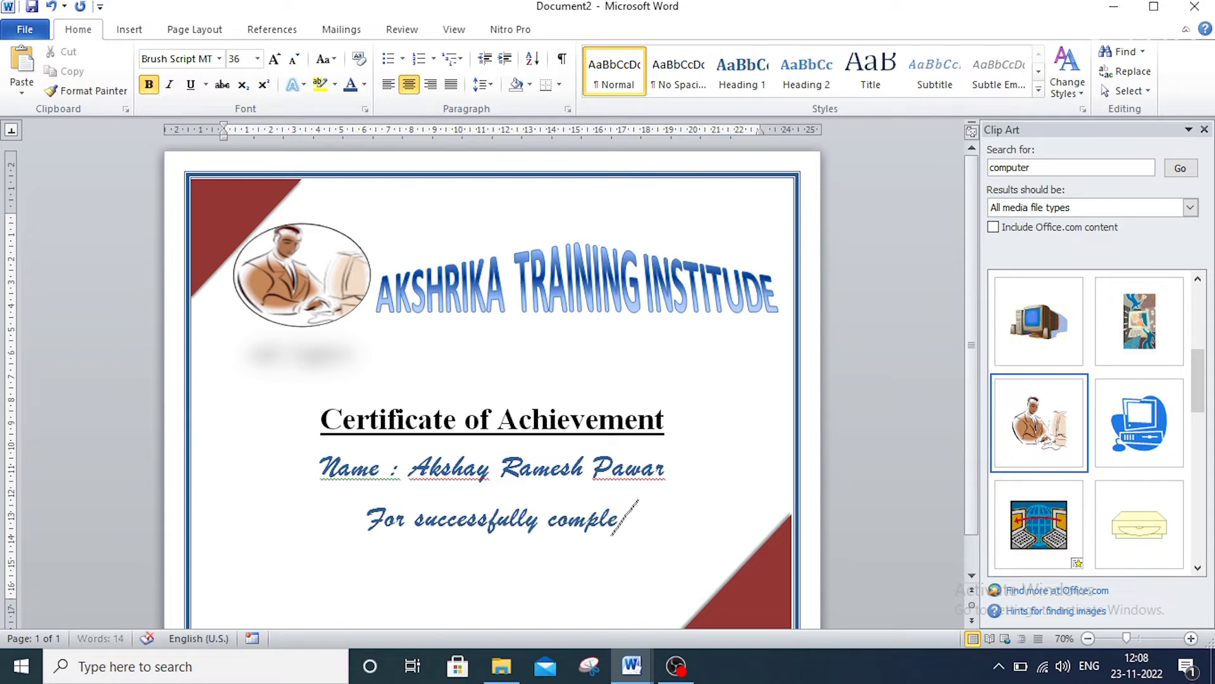
{"action": "type", "text": "ting"}
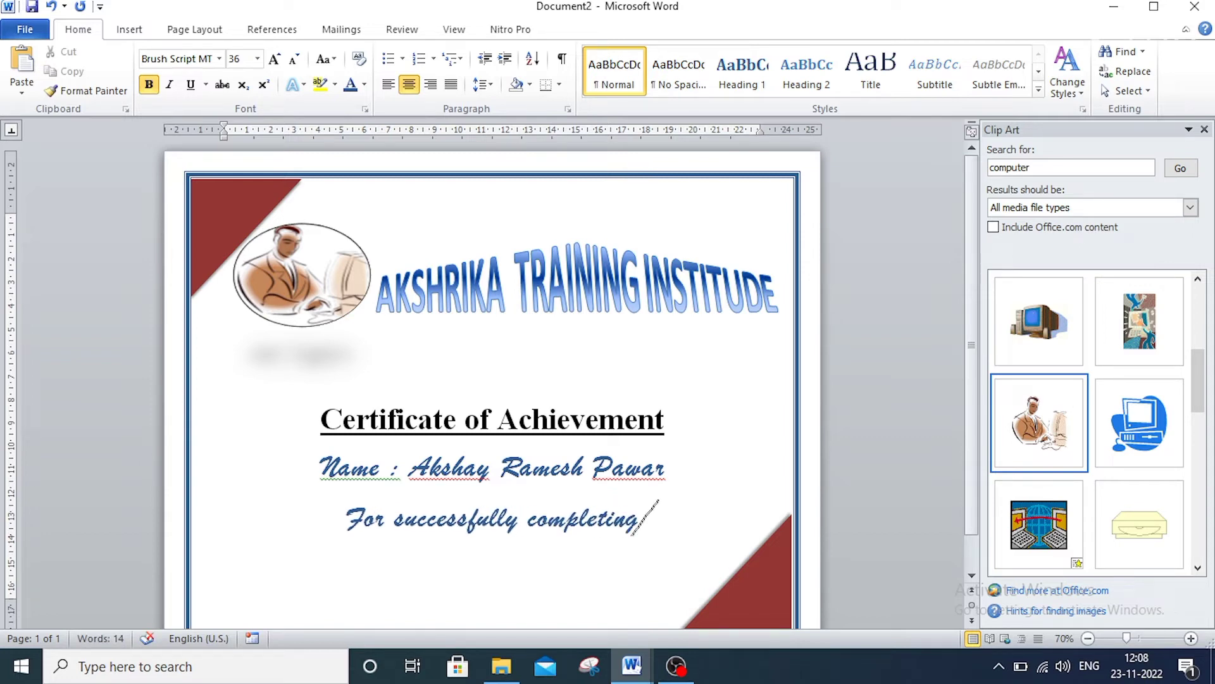
{"action": "left_click_drag", "start_coordinate": [664, 525], "coordinate": [370, 505]}
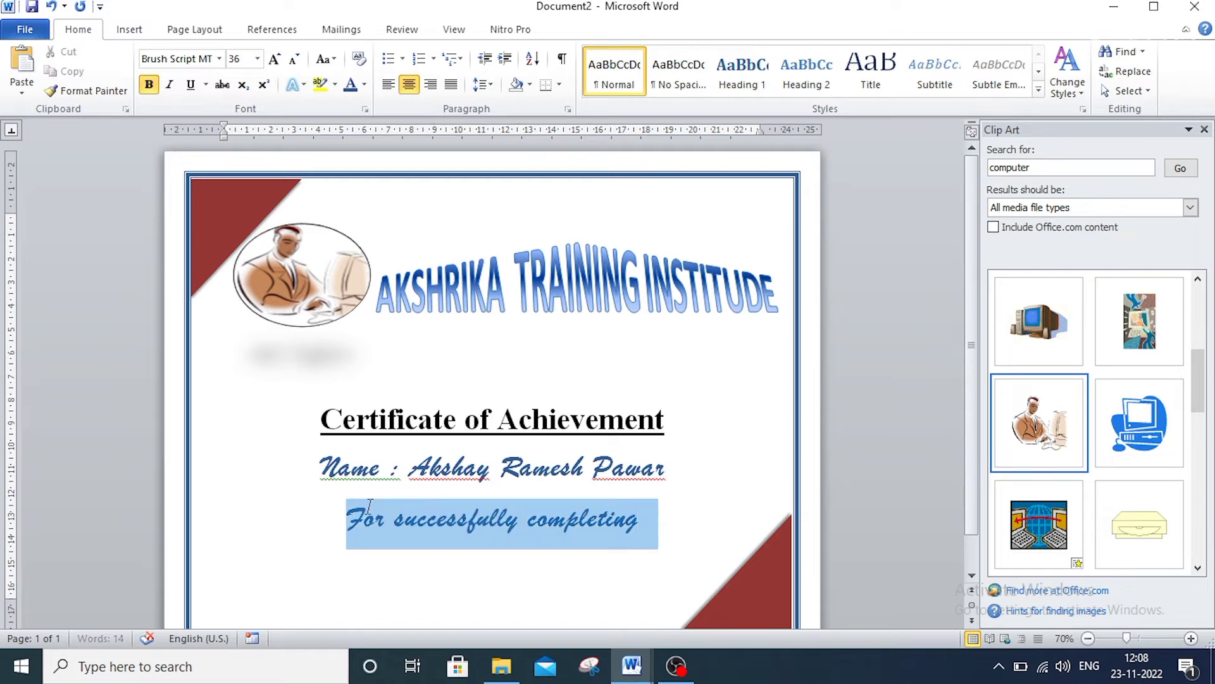
{"action": "left_click", "coordinate": [219, 59]}
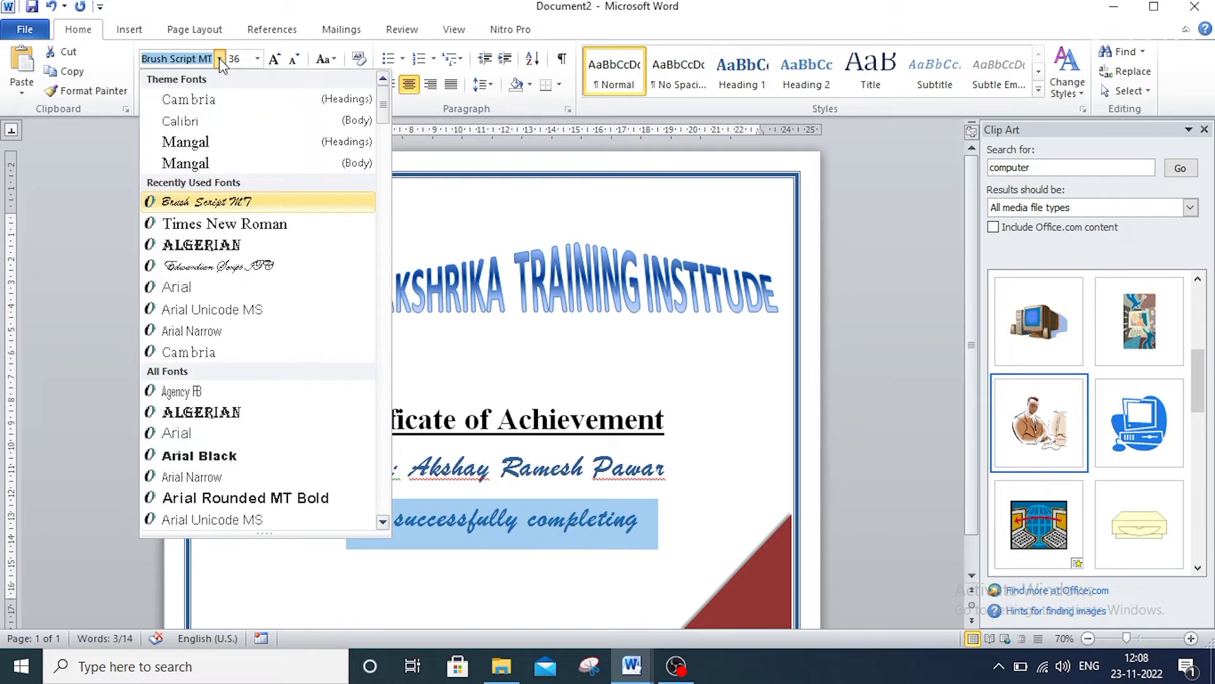
{"action": "left_click", "coordinate": [226, 224]}
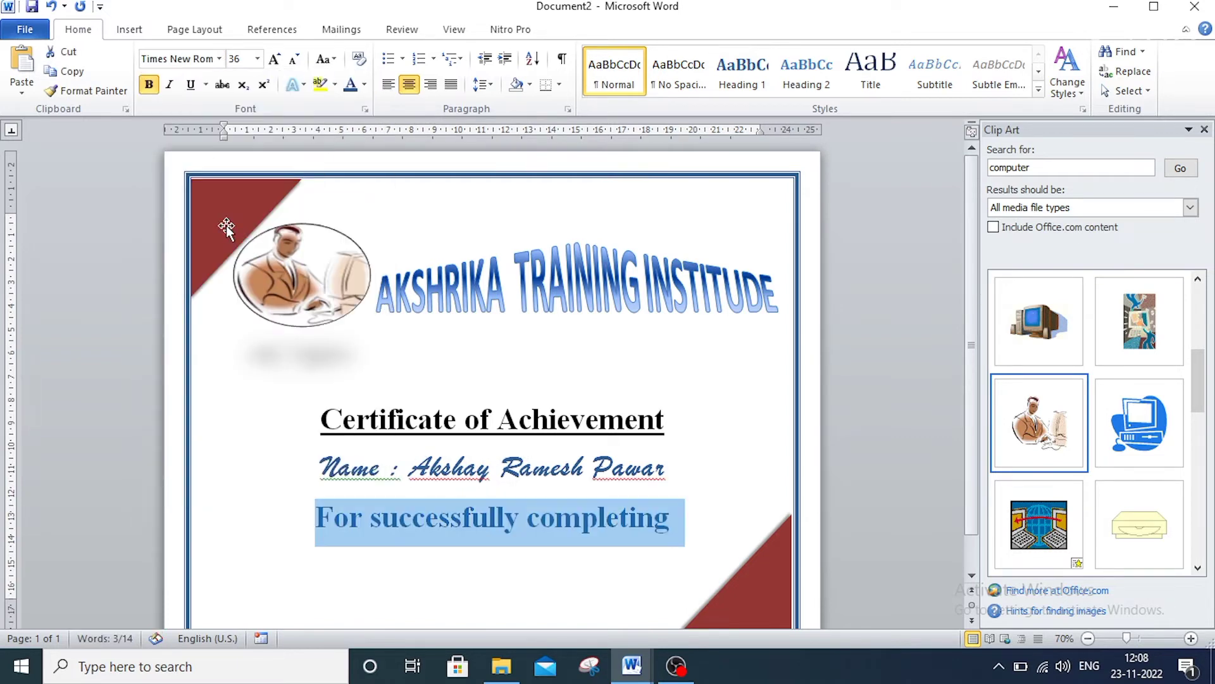
{"action": "left_click", "coordinate": [257, 58]}
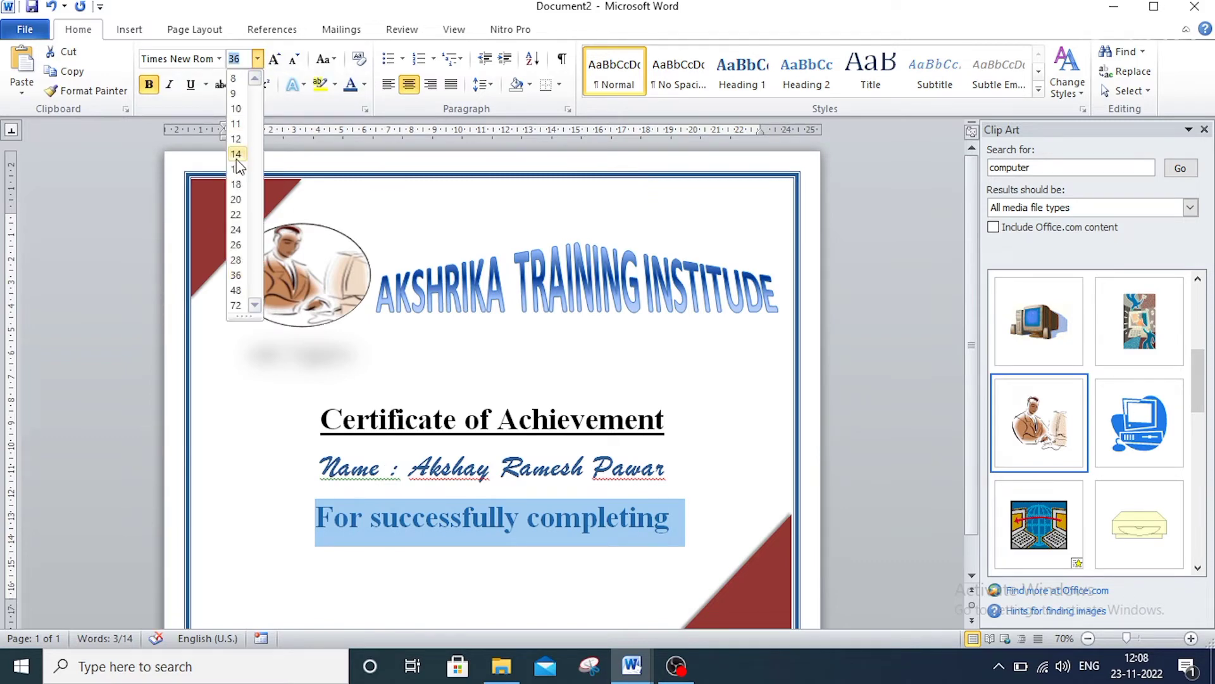
{"action": "left_click", "coordinate": [236, 200]}
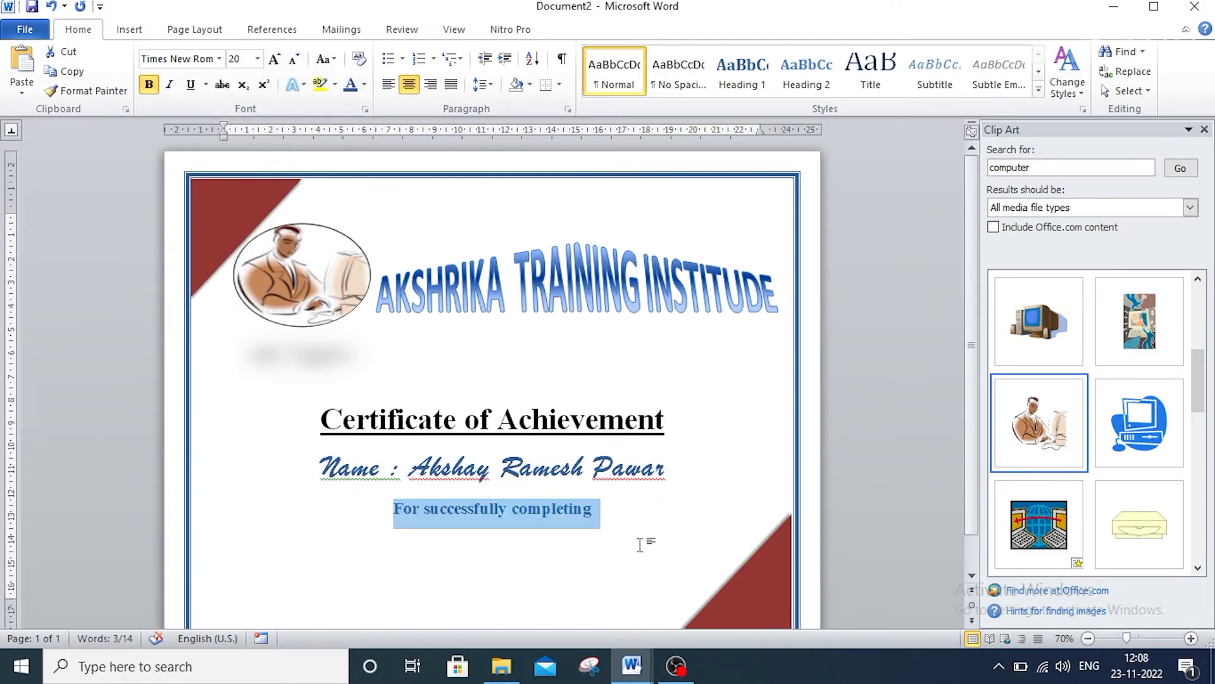
{"action": "left_click", "coordinate": [630, 526]}
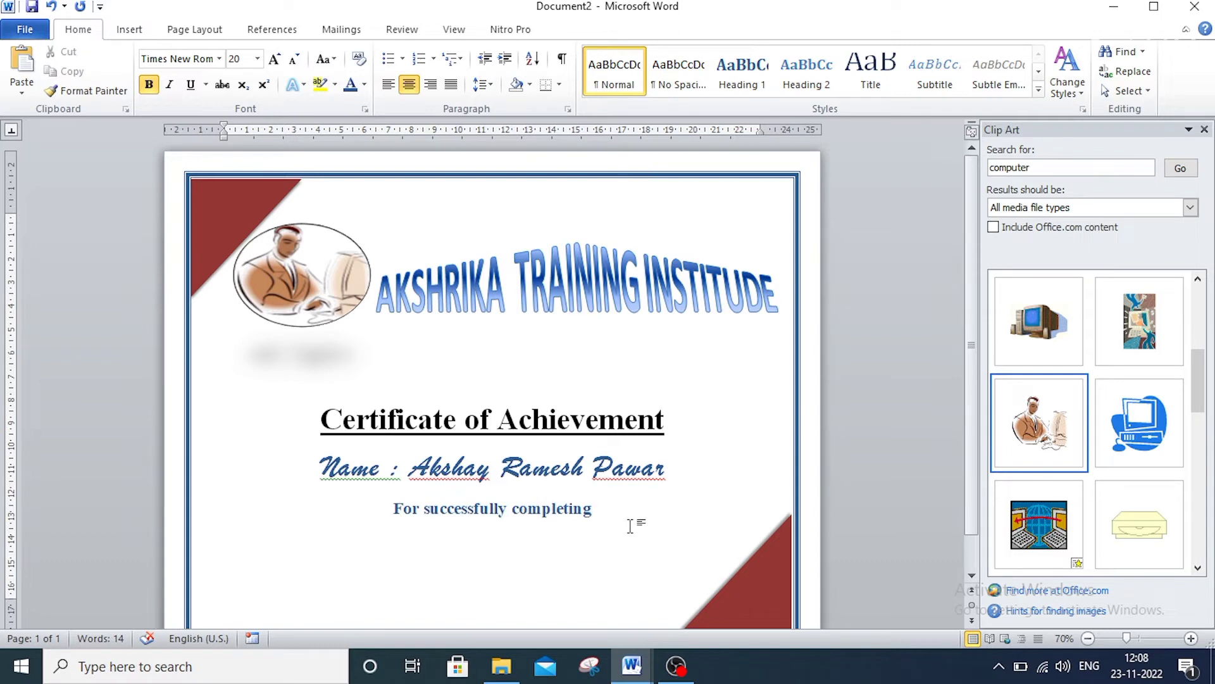
Set the completing line's font colour to Automatic black.
{"action": "left_click_drag", "start_coordinate": [629, 516], "coordinate": [393, 509]}
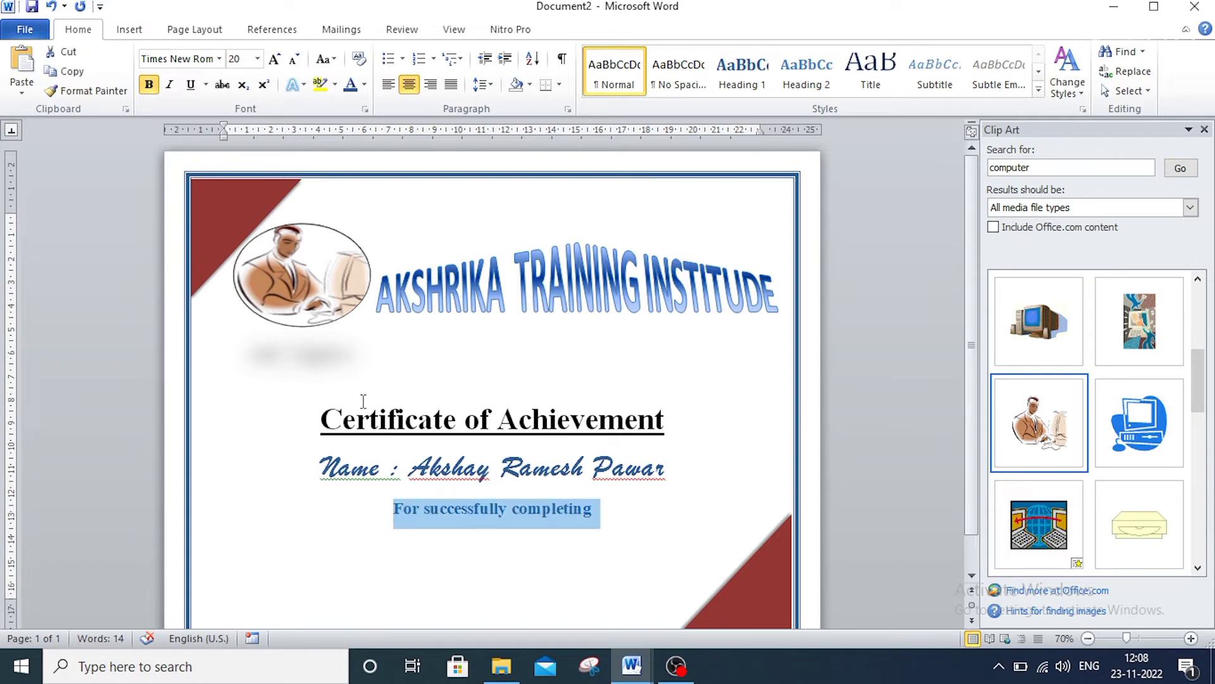
{"action": "left_click", "coordinate": [365, 84]}
{"action": "left_click", "coordinate": [356, 109]}
{"action": "left_click", "coordinate": [637, 529]}
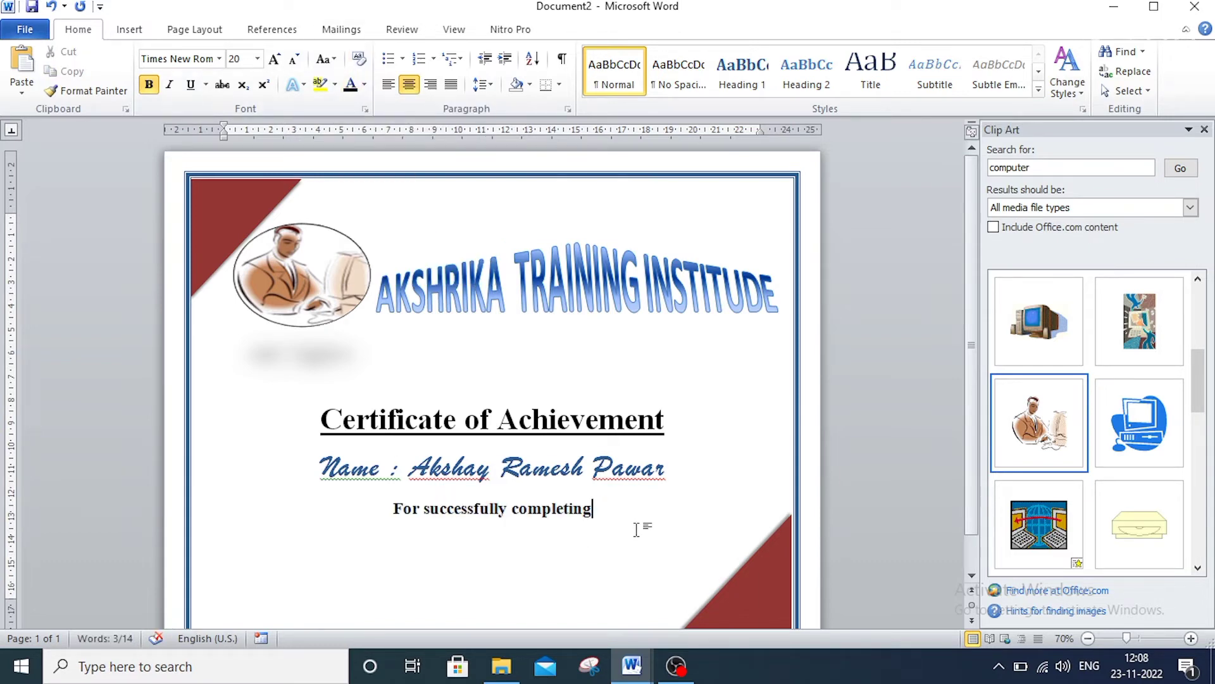
Type the course name on a new line, correcting it to 'CAD MASTER COURCE'.
{"action": "key", "text": "Return"}
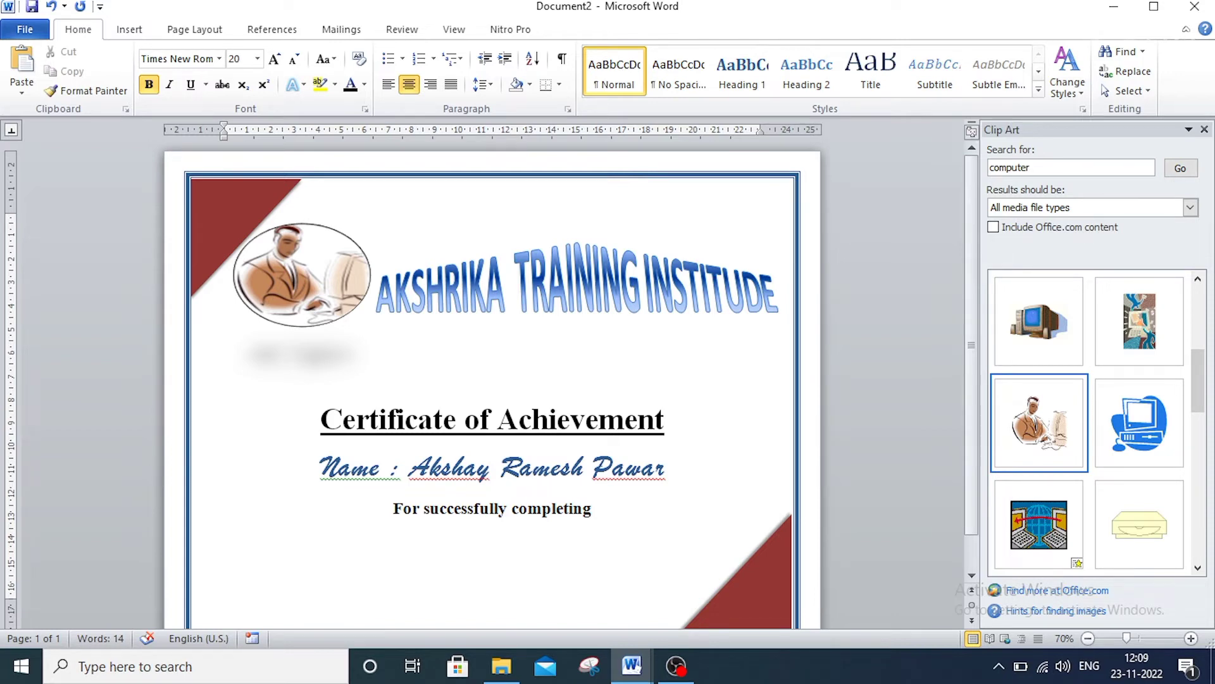
{"action": "type", "text": "CAM"}
{"action": "type", "text": " MASTER"}
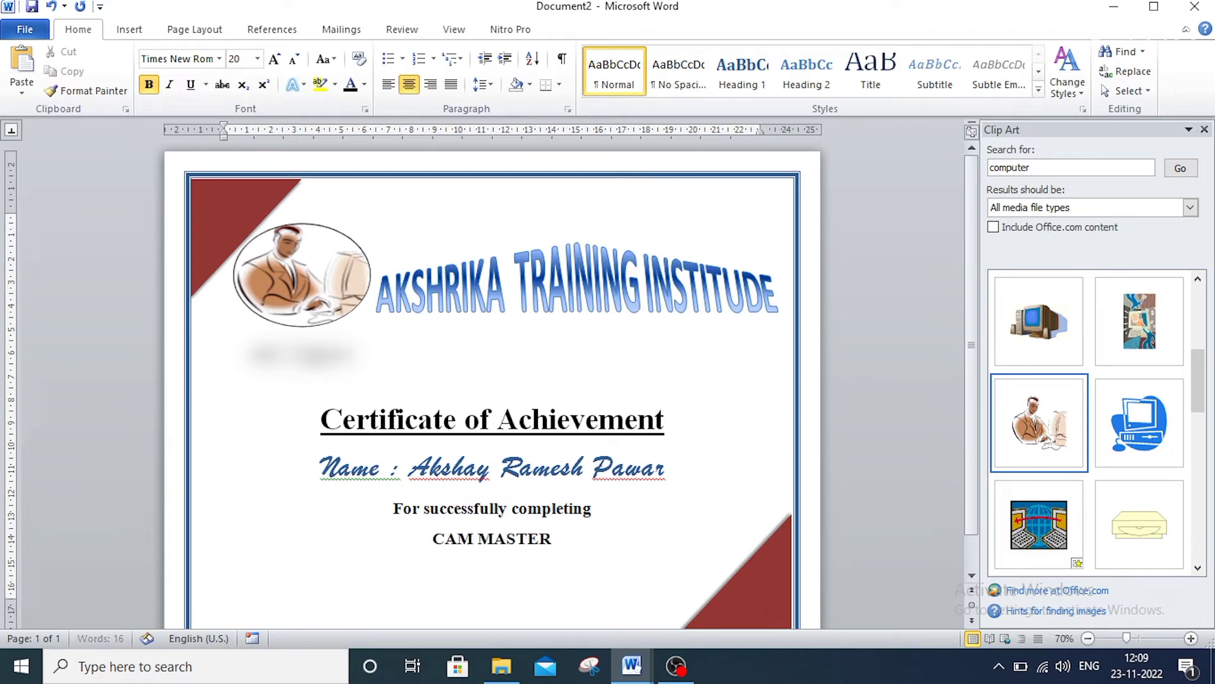
{"action": "type", "text": " C"}
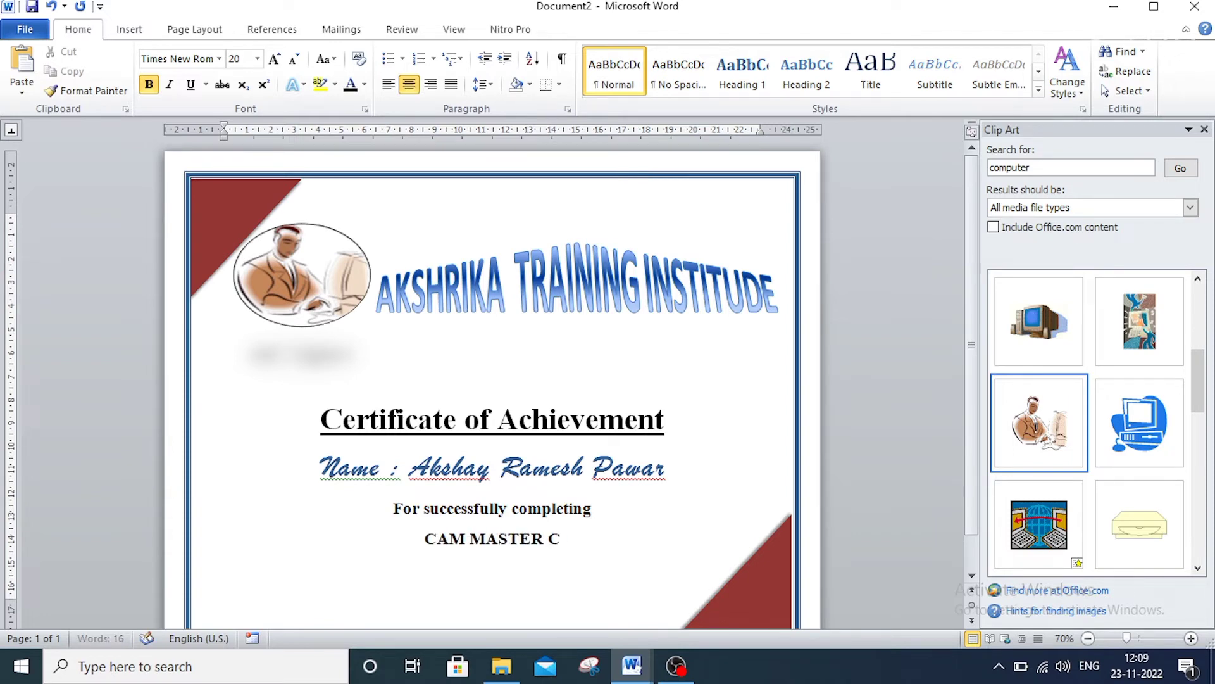
{"action": "type", "text": "OURCE"}
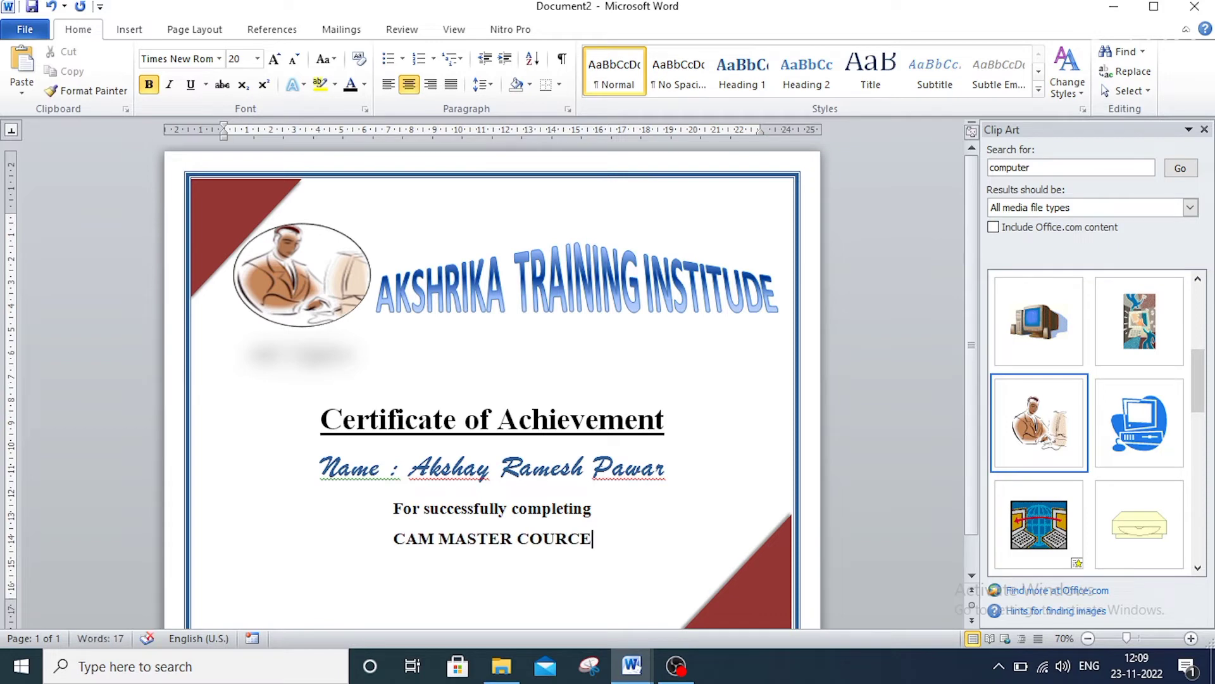
{"action": "left_click", "coordinate": [437, 537]}
{"action": "key", "text": "BackSpace"}
{"action": "type", "text": "D"}
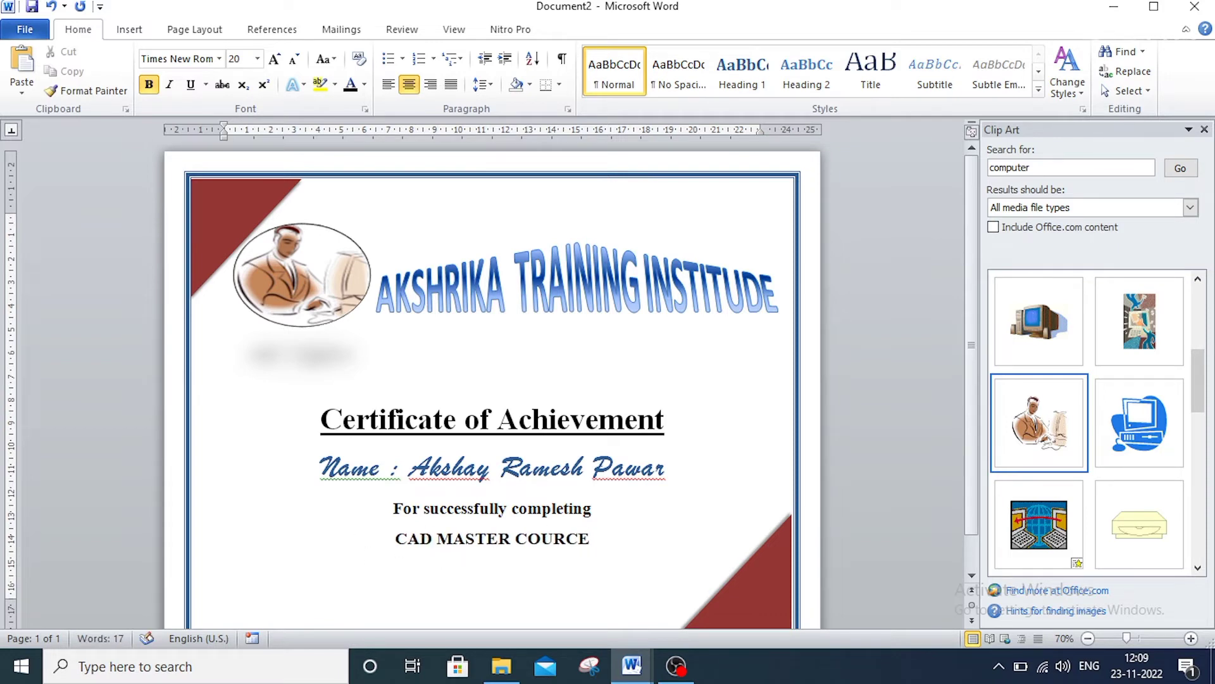
Format the course line as dark red Algerian at size 36 and add a line below.
{"action": "left_click_drag", "start_coordinate": [596, 538], "coordinate": [396, 538]}
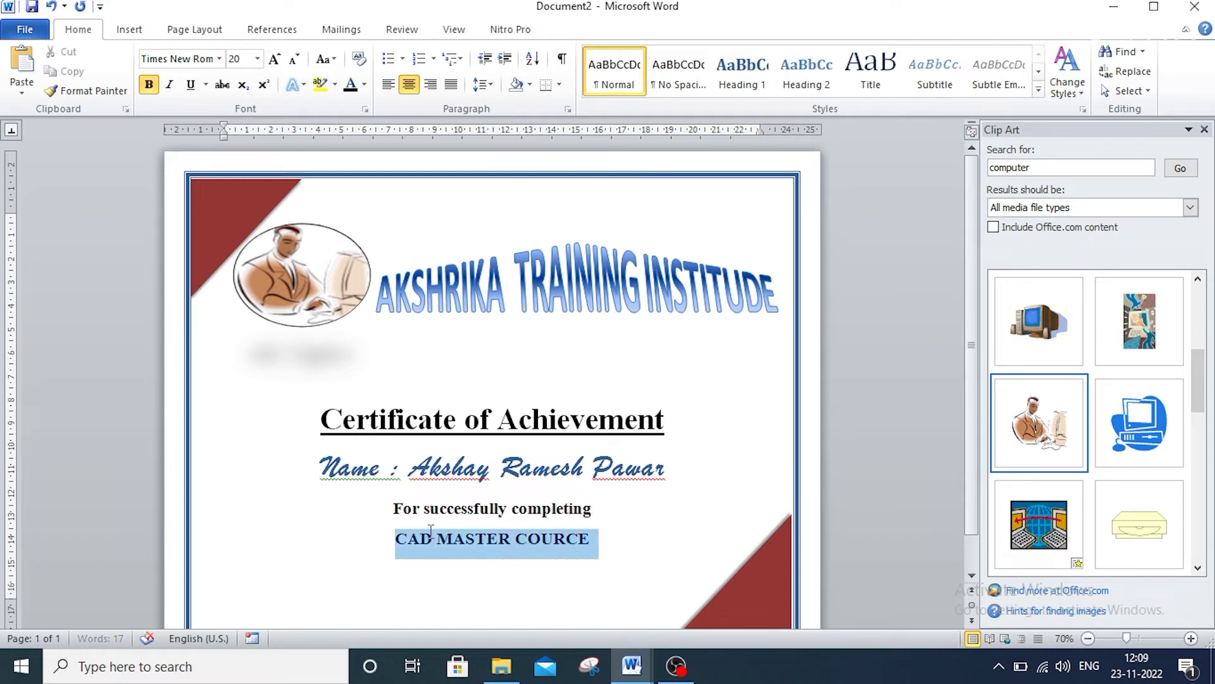
{"action": "left_click", "coordinate": [219, 59]}
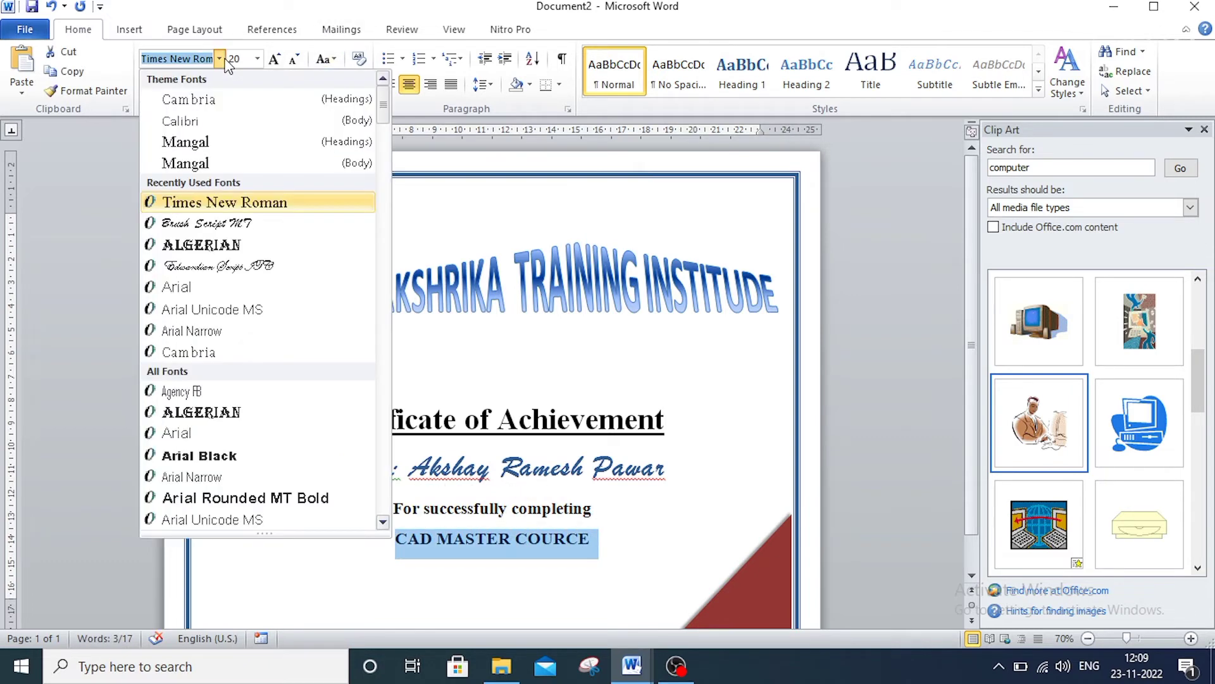
{"action": "left_click", "coordinate": [210, 246]}
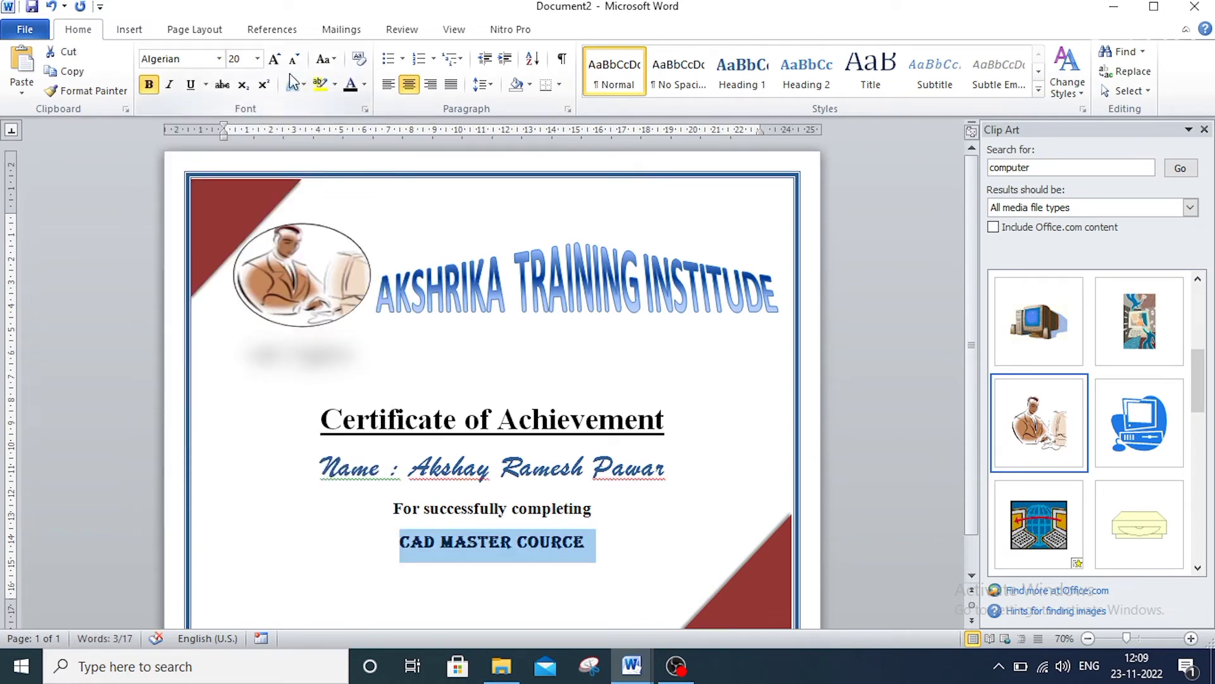
{"action": "left_click", "coordinate": [257, 61]}
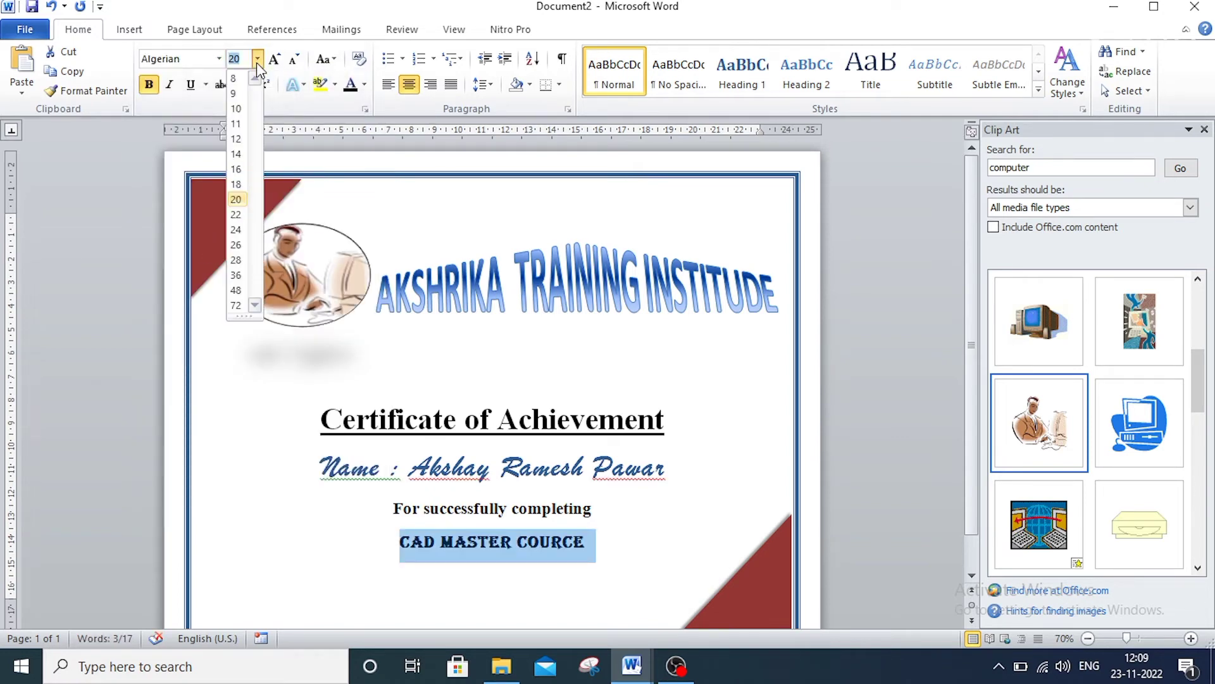
{"action": "left_click", "coordinate": [240, 276]}
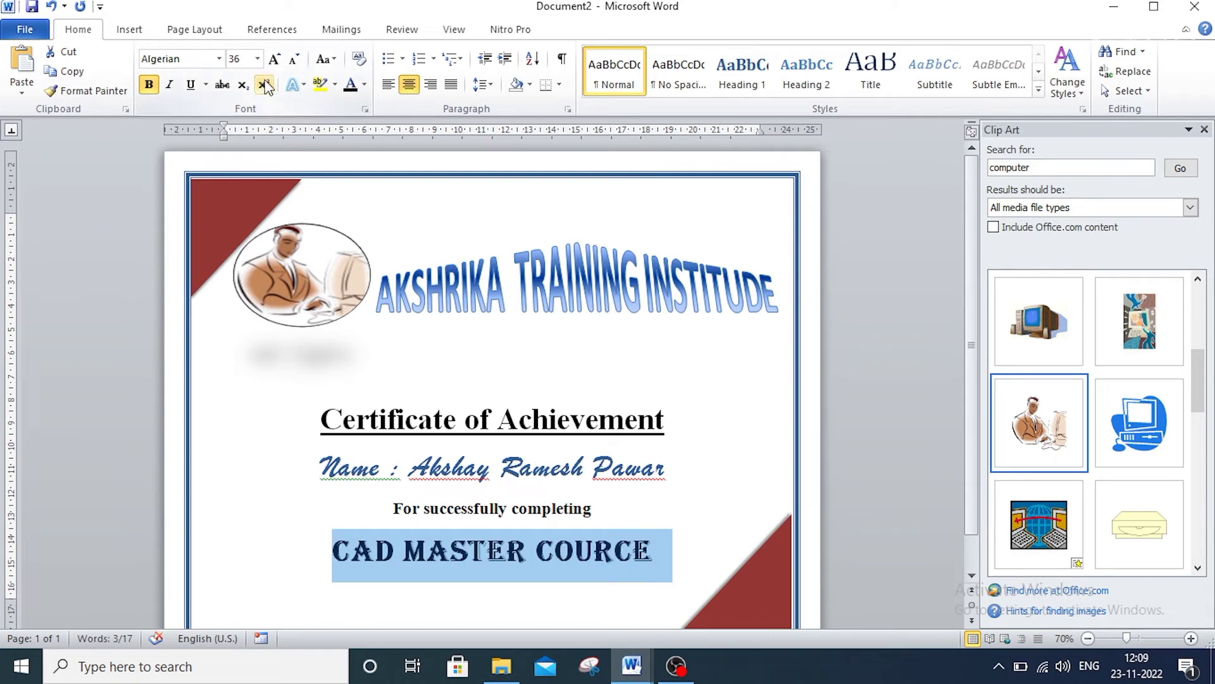
{"action": "left_click", "coordinate": [366, 87]}
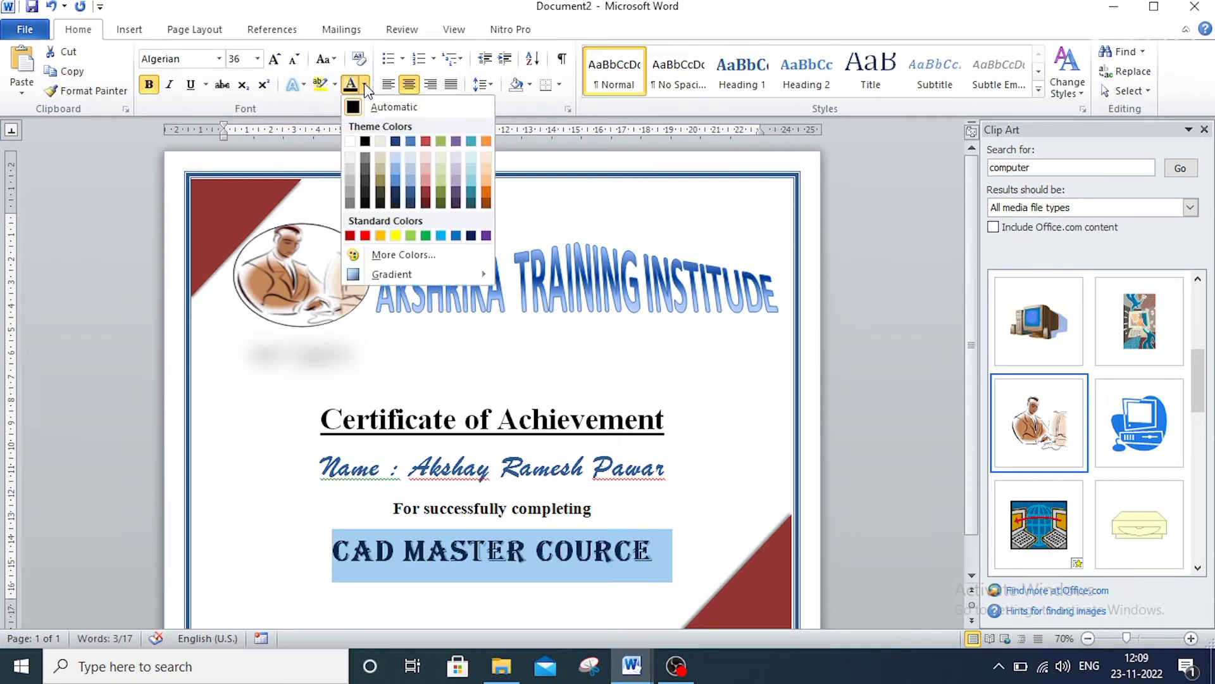
{"action": "left_click", "coordinate": [426, 192]}
{"action": "left_click", "coordinate": [699, 557]}
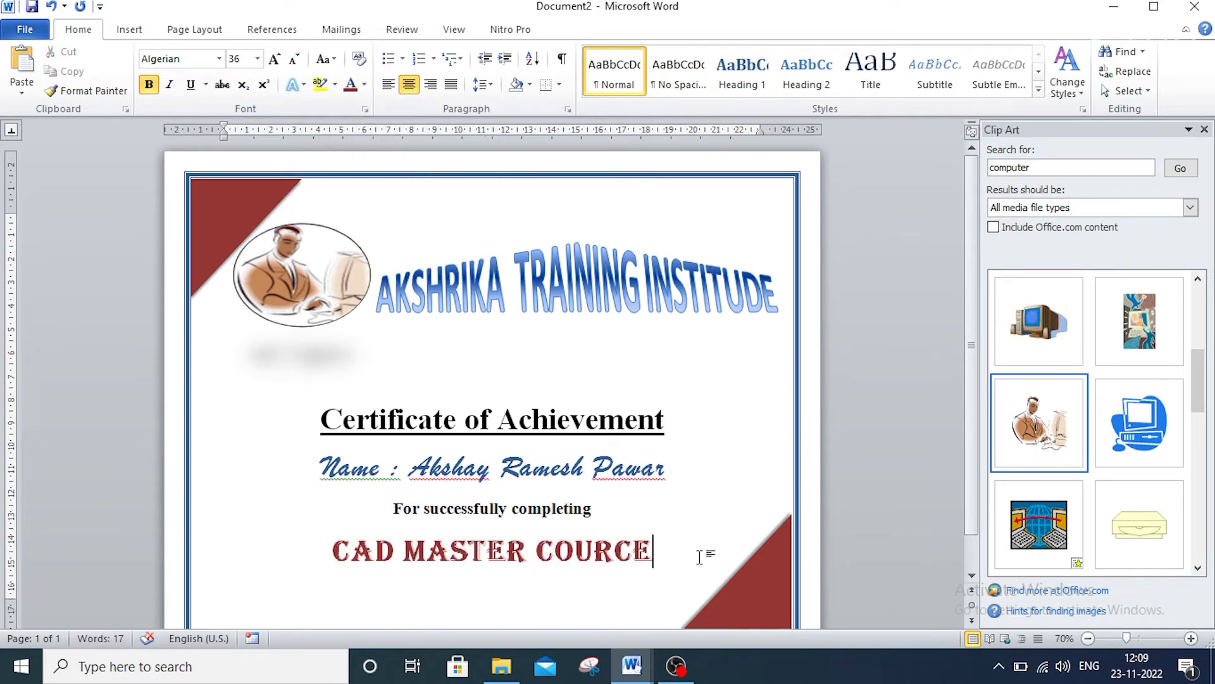
{"action": "key", "text": "ctrl+Return"}
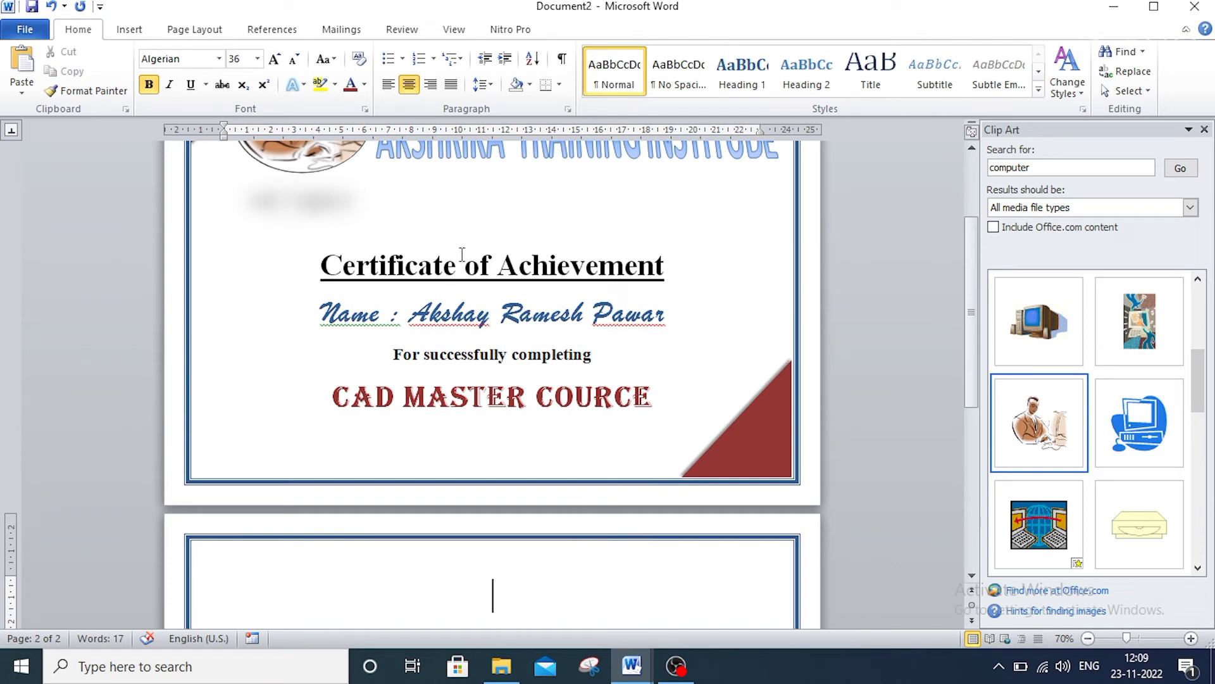
{"action": "scroll", "coordinate": [500, 364], "scroll_direction": "up", "scroll_amount": 2}
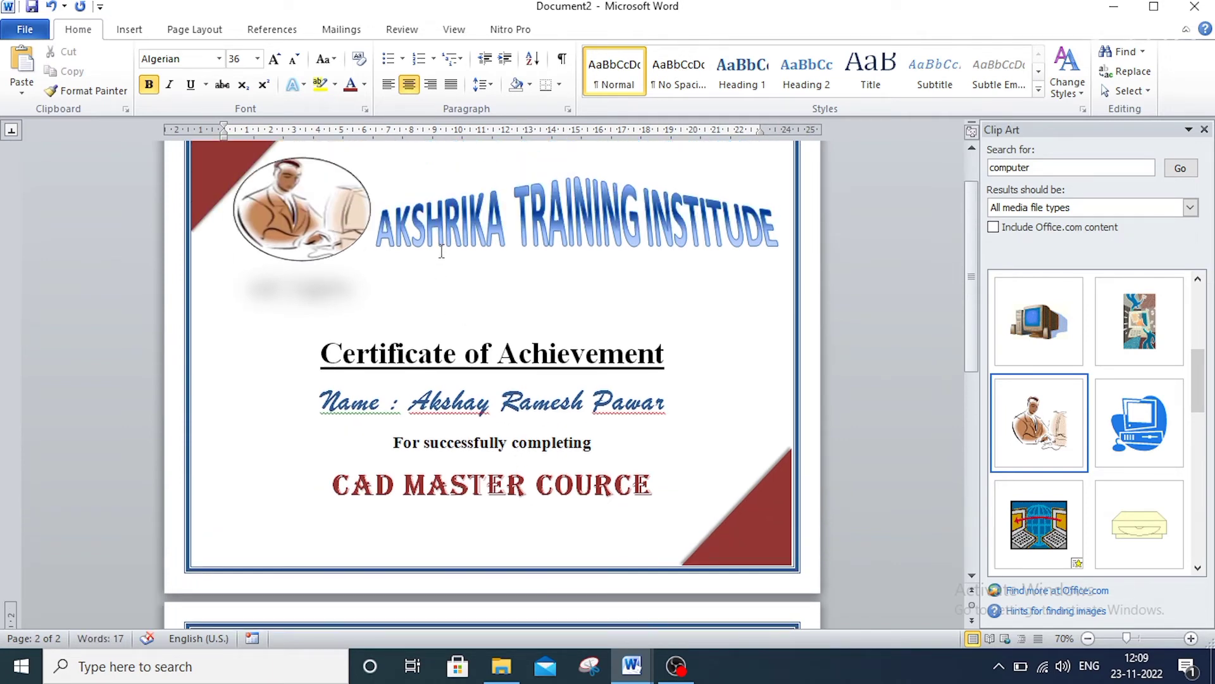
Shrink the businessman clip-art picture from its corner handle.
{"action": "left_click", "coordinate": [306, 203]}
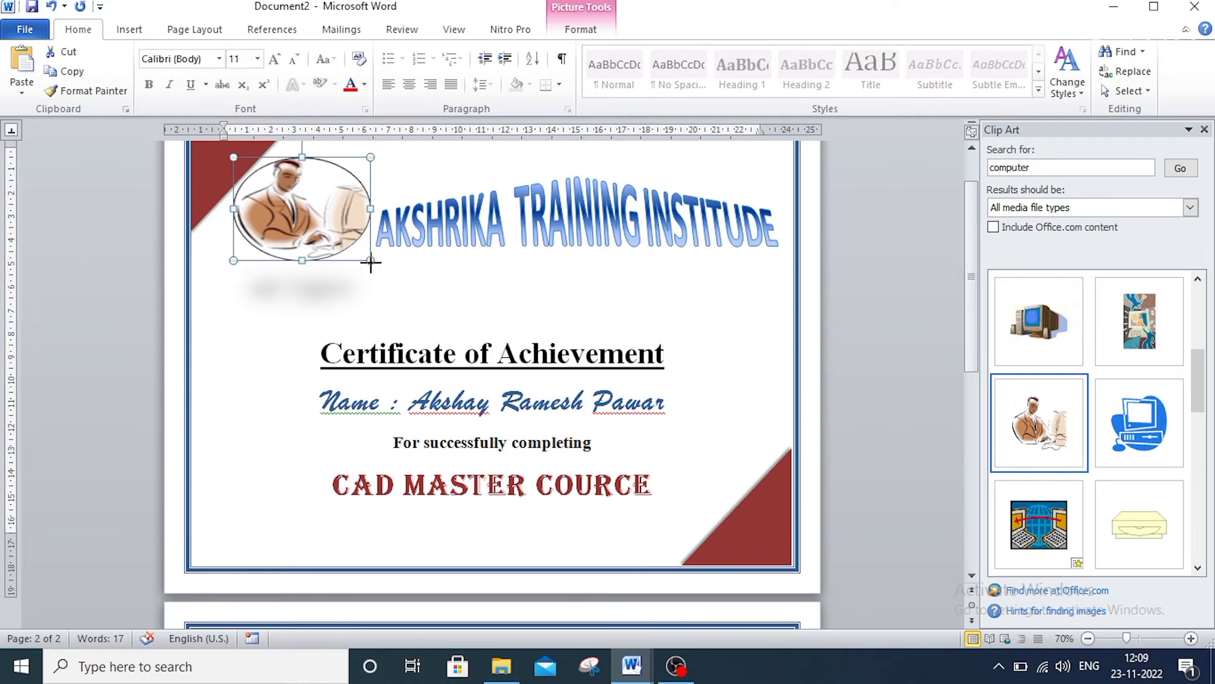
{"action": "left_click_drag", "start_coordinate": [370, 260], "coordinate": [354, 248]}
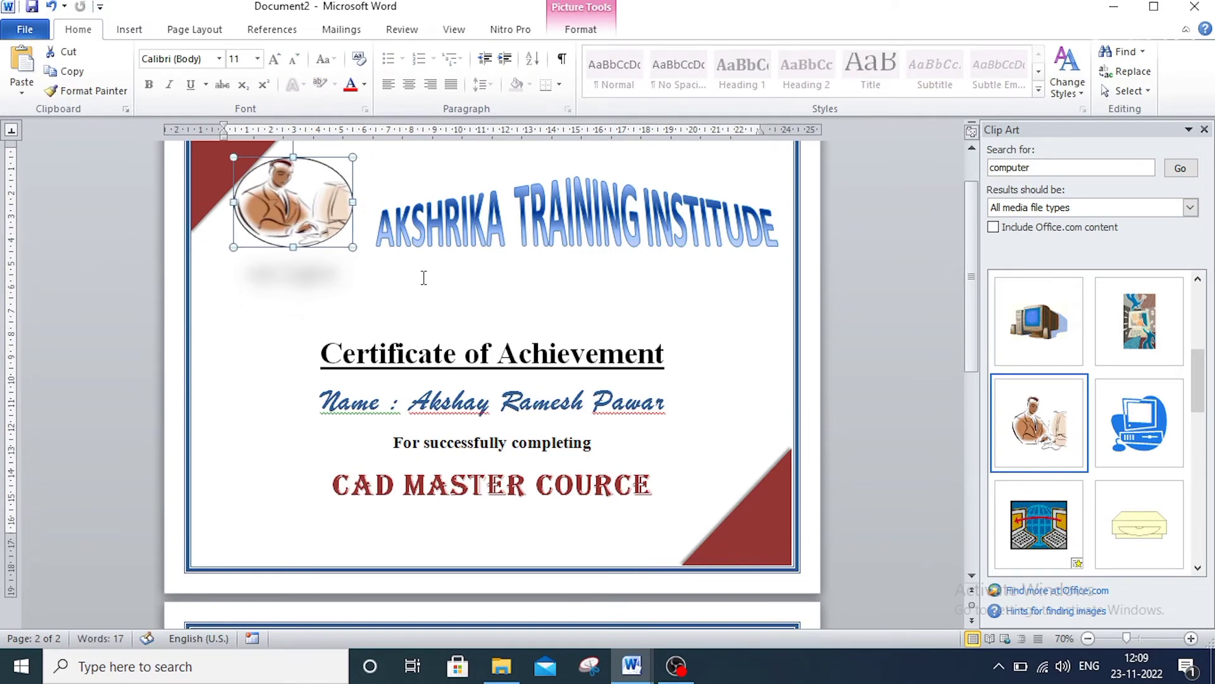
{"action": "left_click", "coordinate": [448, 320]}
Remove the blank lines above 'Certificate of Achievement' and start a line after the course line.
{"action": "left_click", "coordinate": [449, 320]}
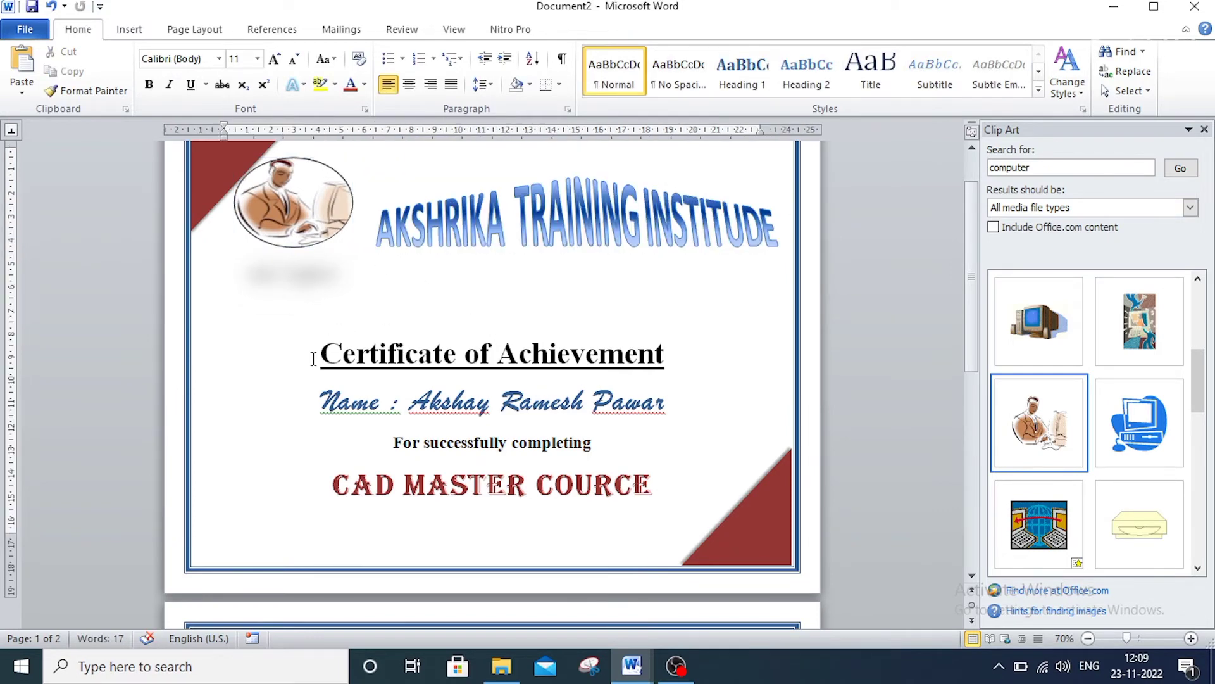
{"action": "key", "text": "BackSpace"}
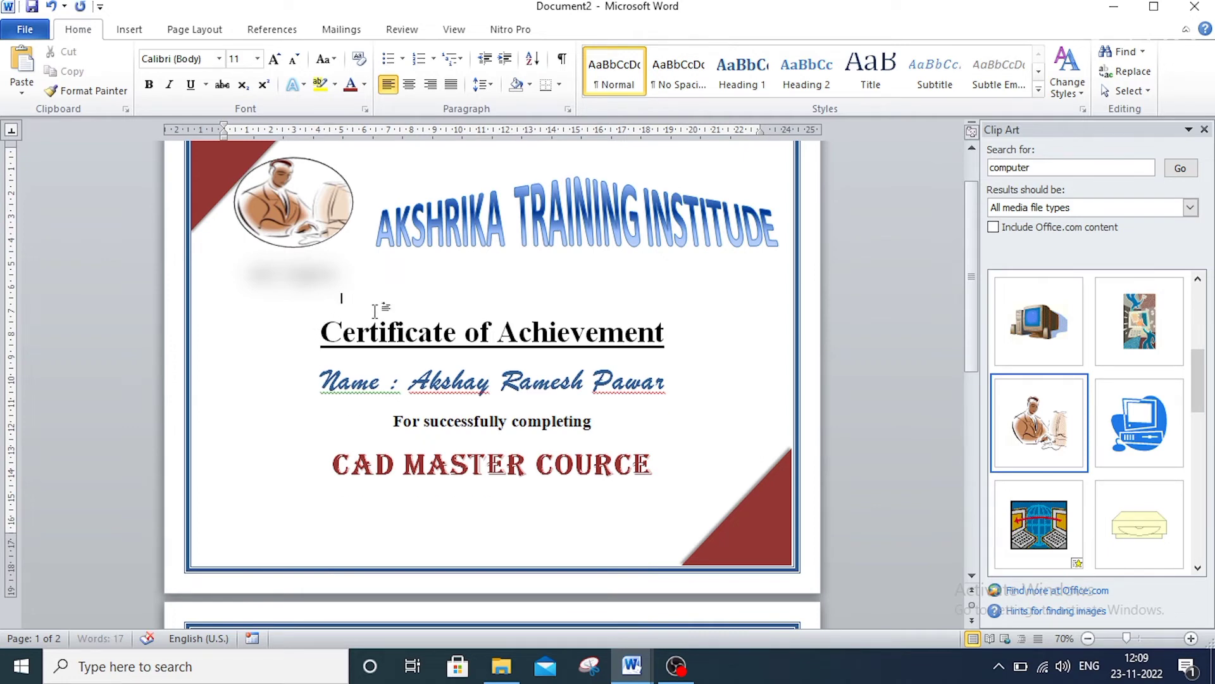
{"action": "left_click", "coordinate": [299, 343]}
{"action": "key", "text": "BackSpace"}
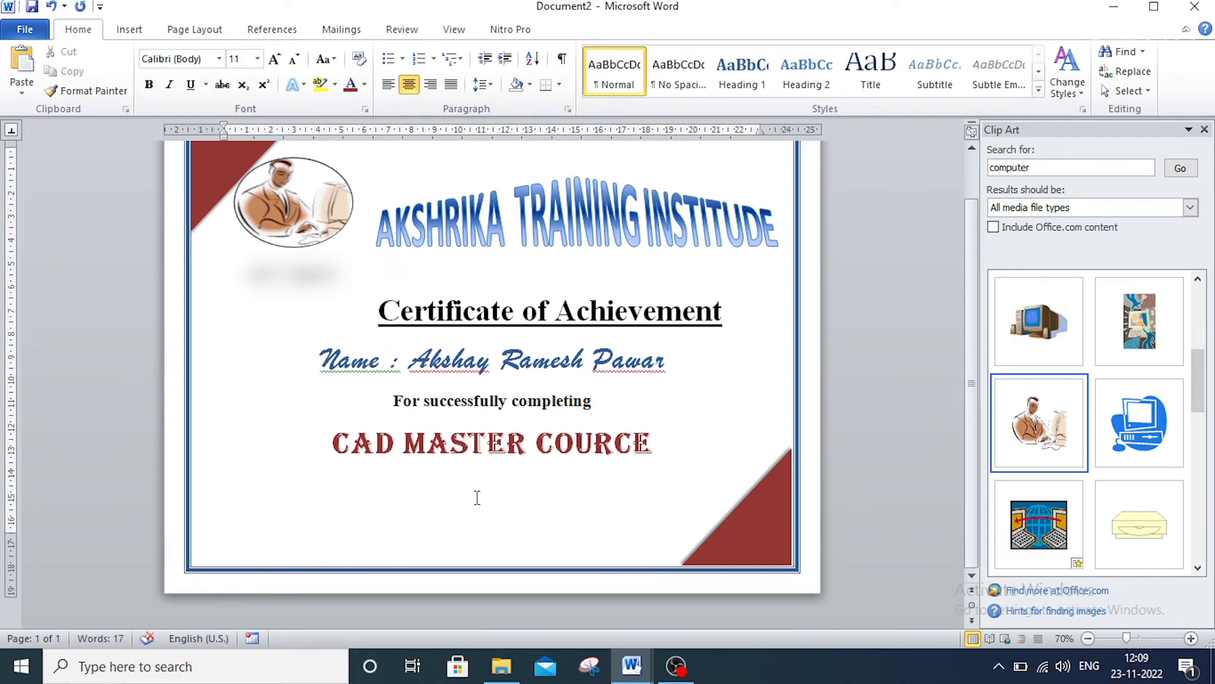
{"action": "left_click", "coordinate": [648, 464]}
{"action": "key", "text": "Return"}
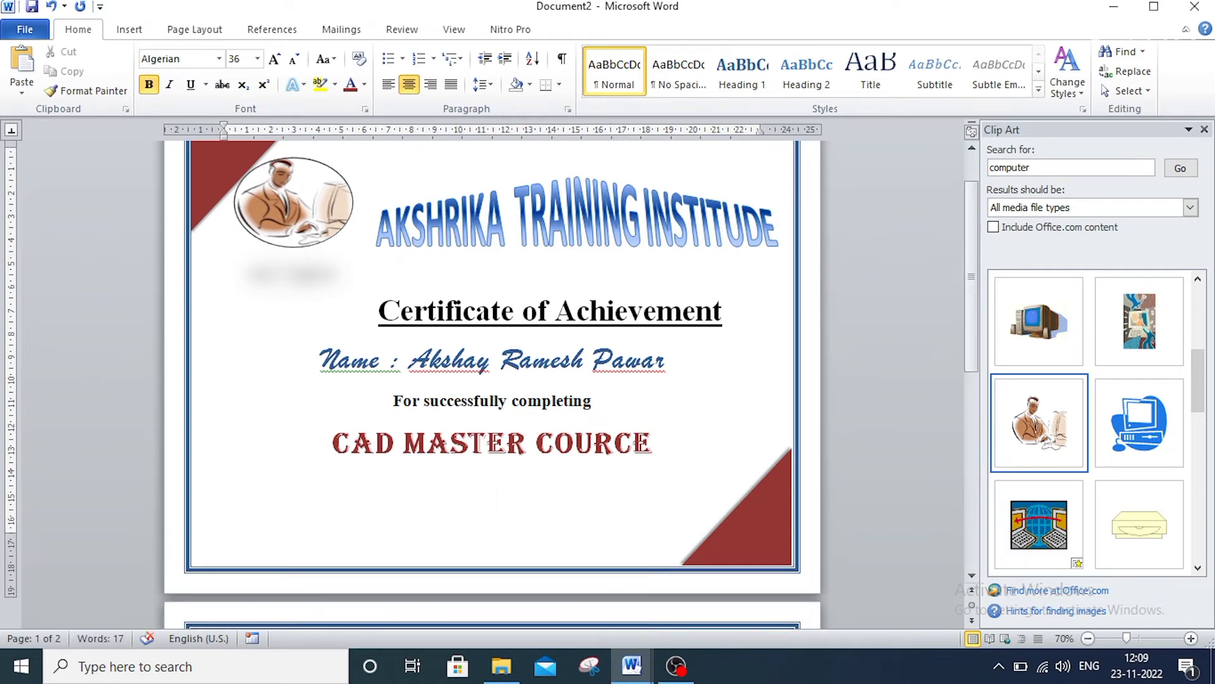
Type the date line 'DATE : 23.11.2022'.
{"action": "type", "text": "DA"}
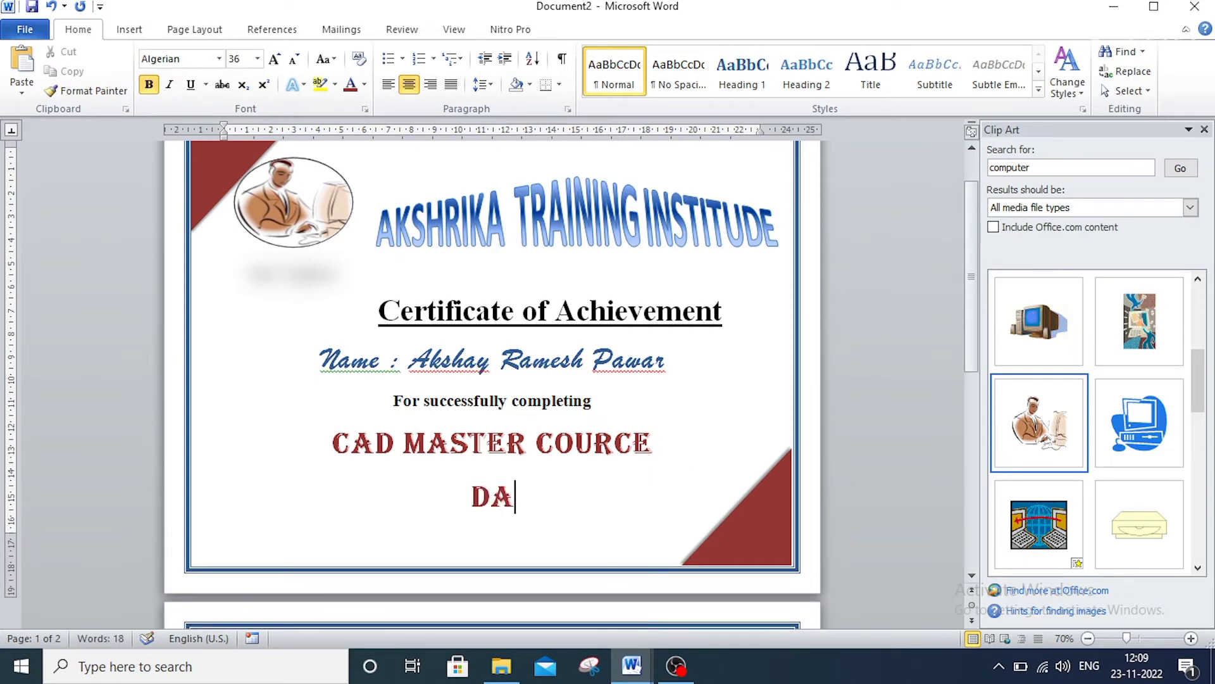
{"action": "type", "text": "TE"}
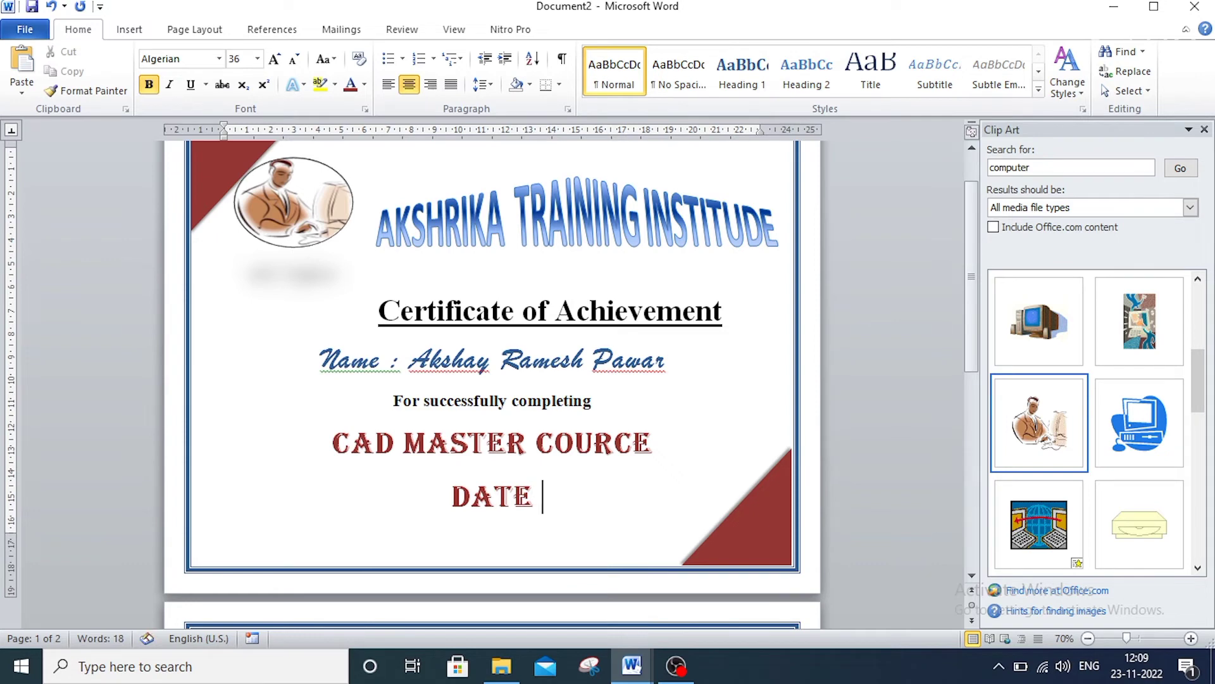
{"action": "type", "text": " :"}
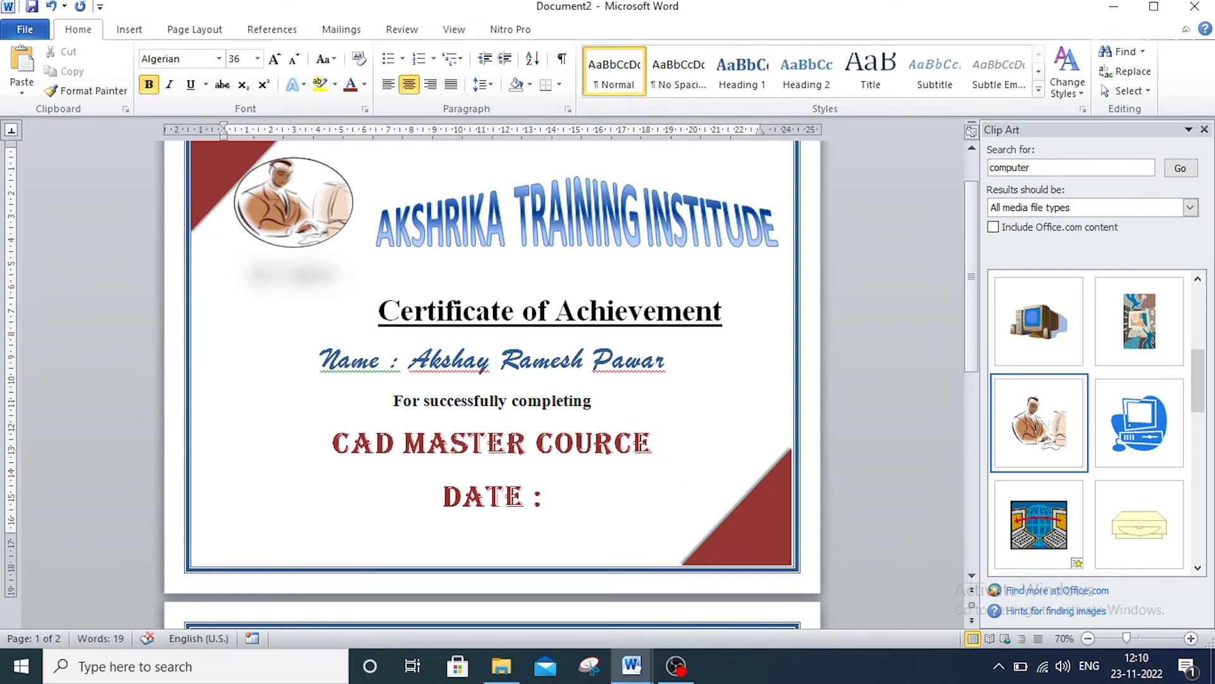
{"action": "type", "text": " 23-"}
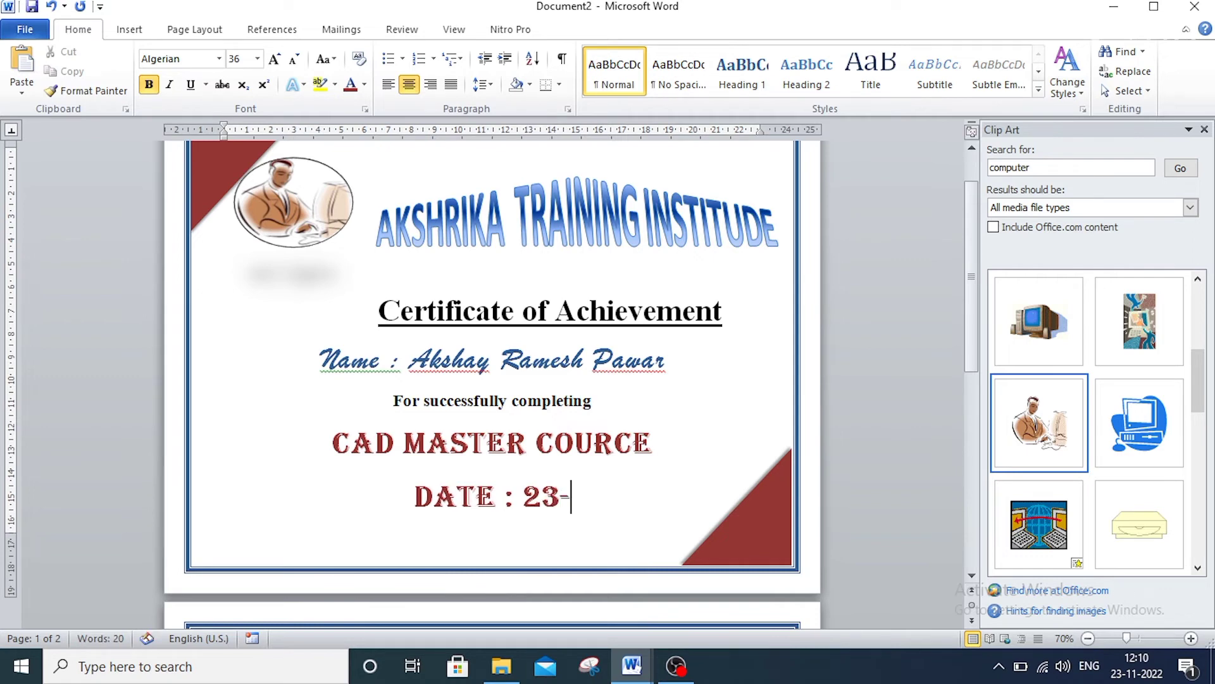
{"action": "key", "text": "BackSpace"}
{"action": "type", "text": "."}
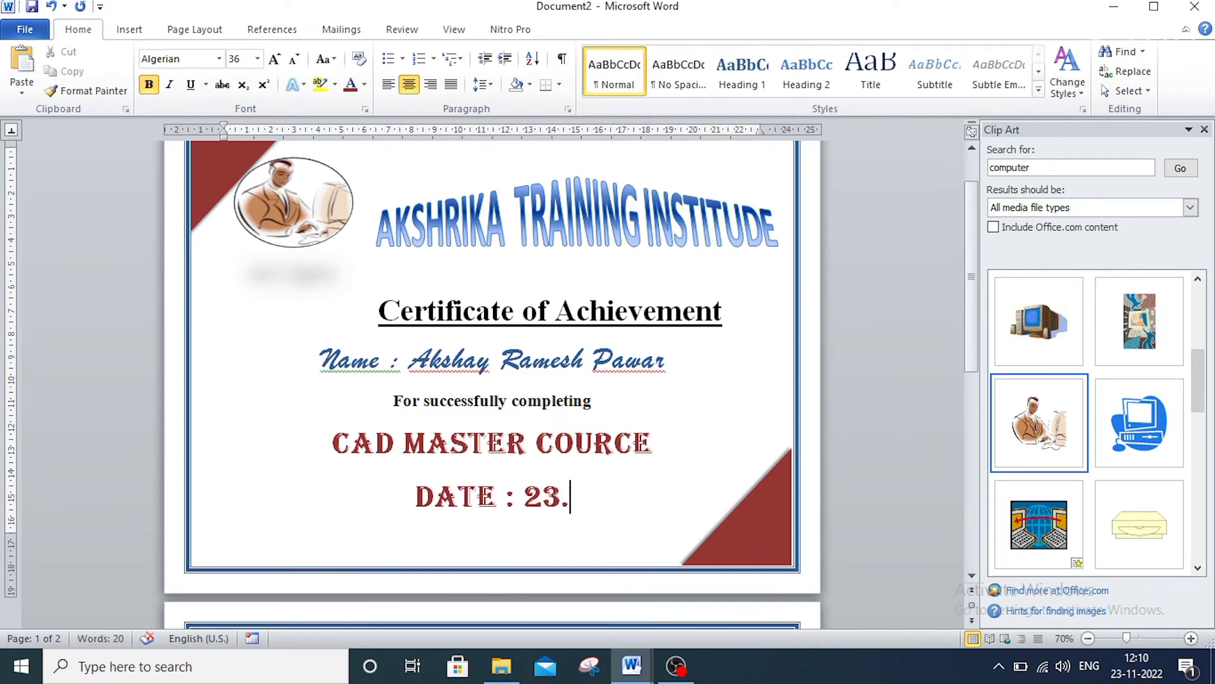
{"action": "type", "text": "11."}
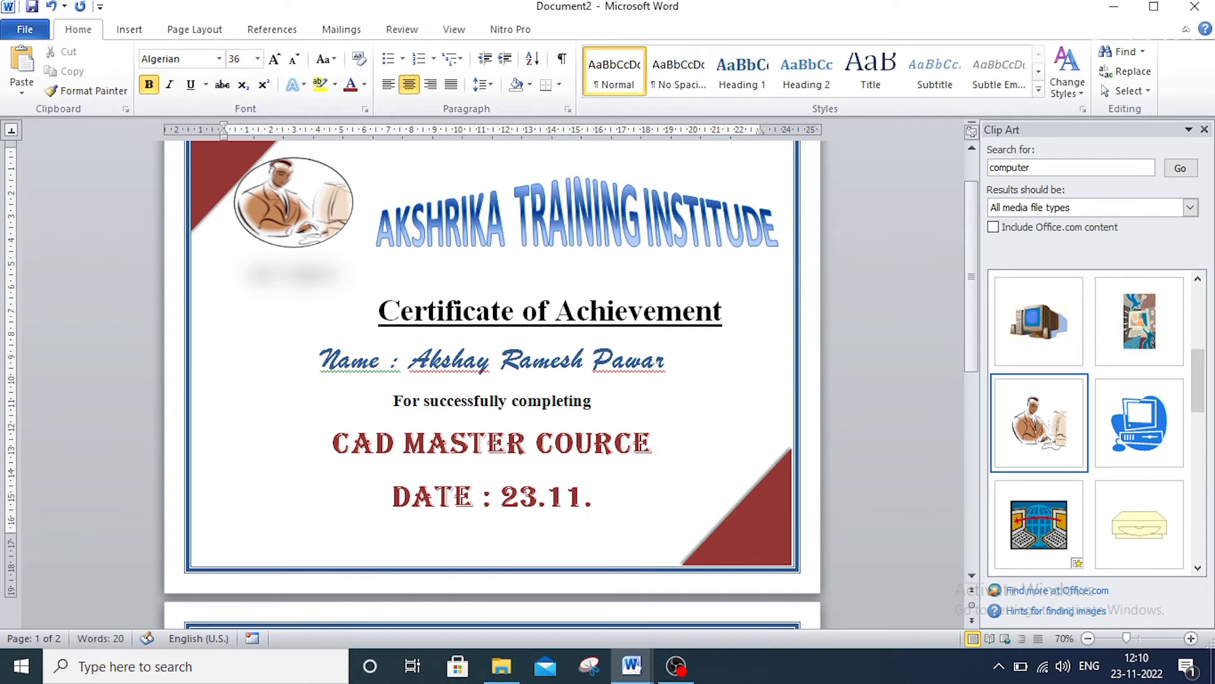
{"action": "type", "text": "2022"}
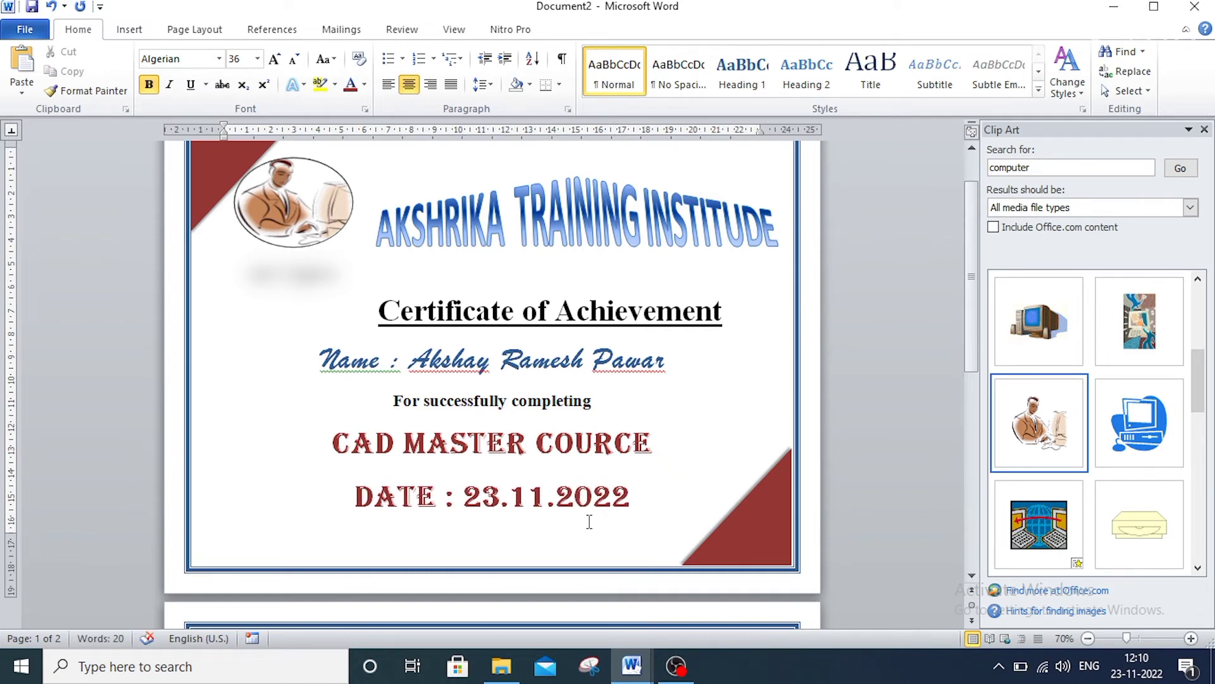
Set the date line to black Times New Roman, size 22, and start a new line.
{"action": "left_click_drag", "start_coordinate": [653, 494], "coordinate": [354, 497]}
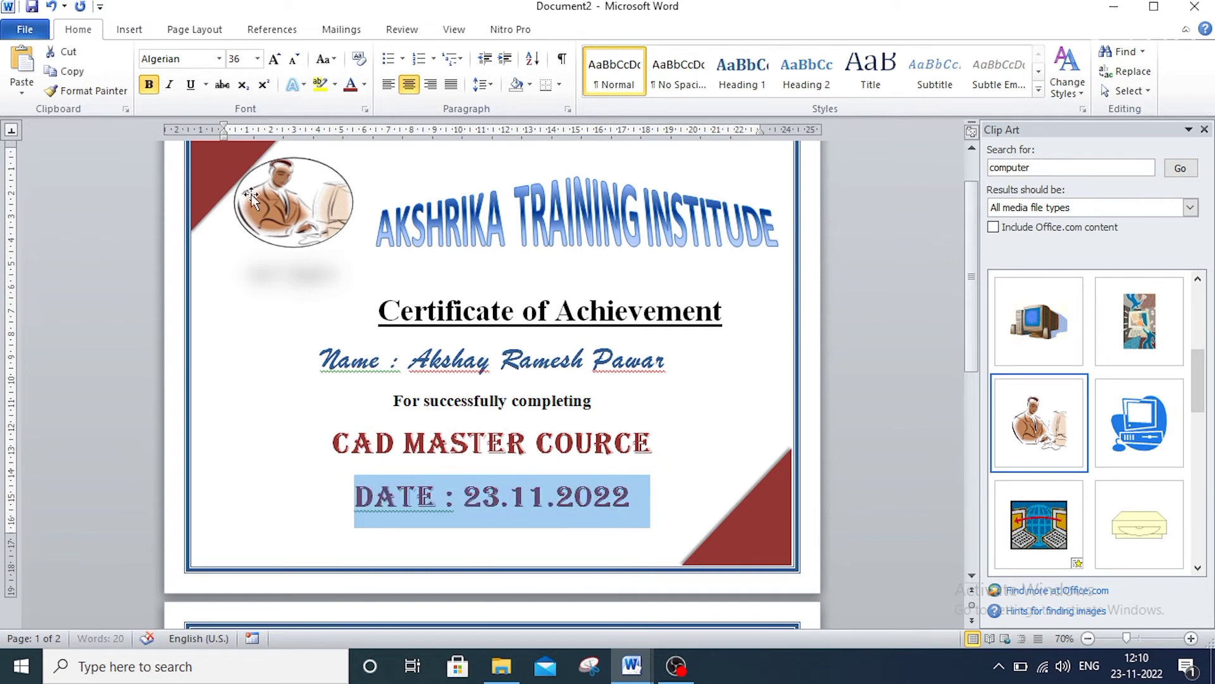
{"action": "left_click", "coordinate": [218, 58]}
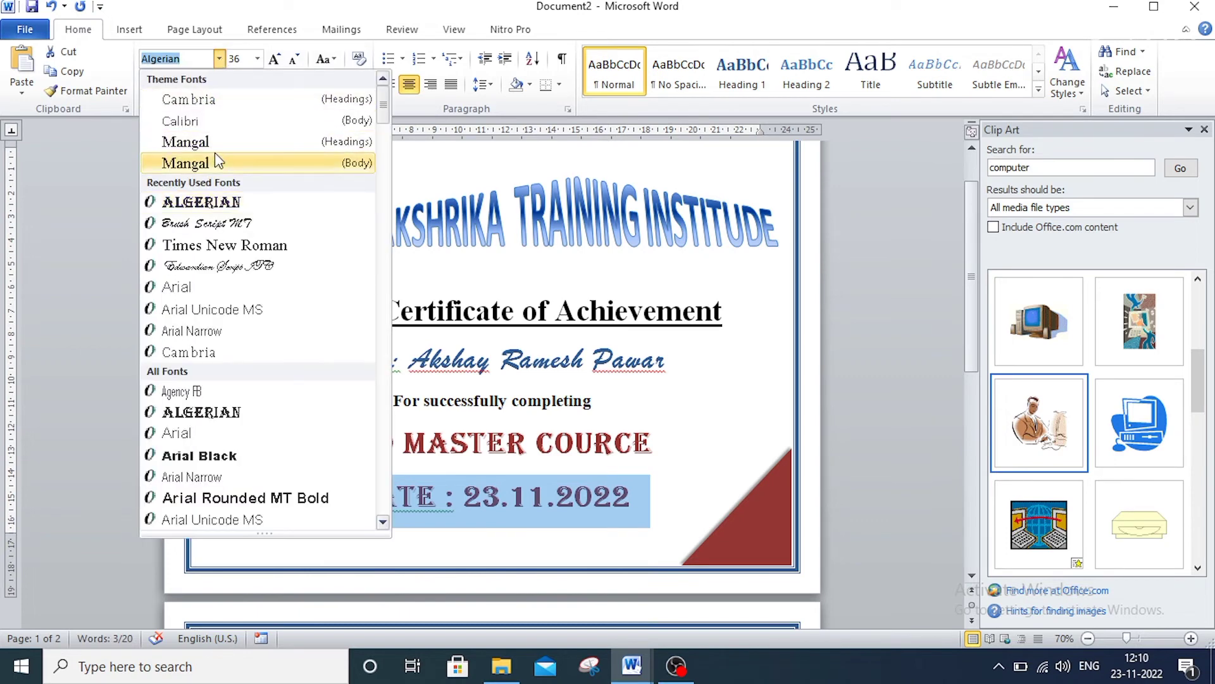
{"action": "left_click", "coordinate": [225, 244]}
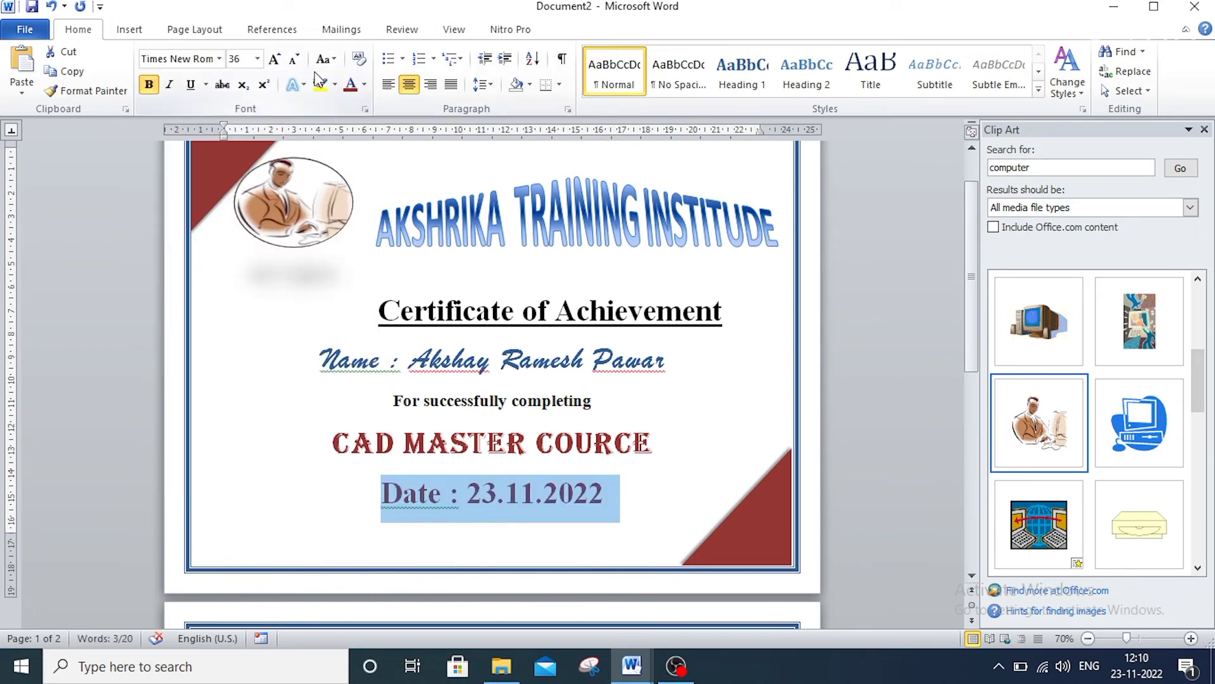
{"action": "left_click", "coordinate": [257, 58]}
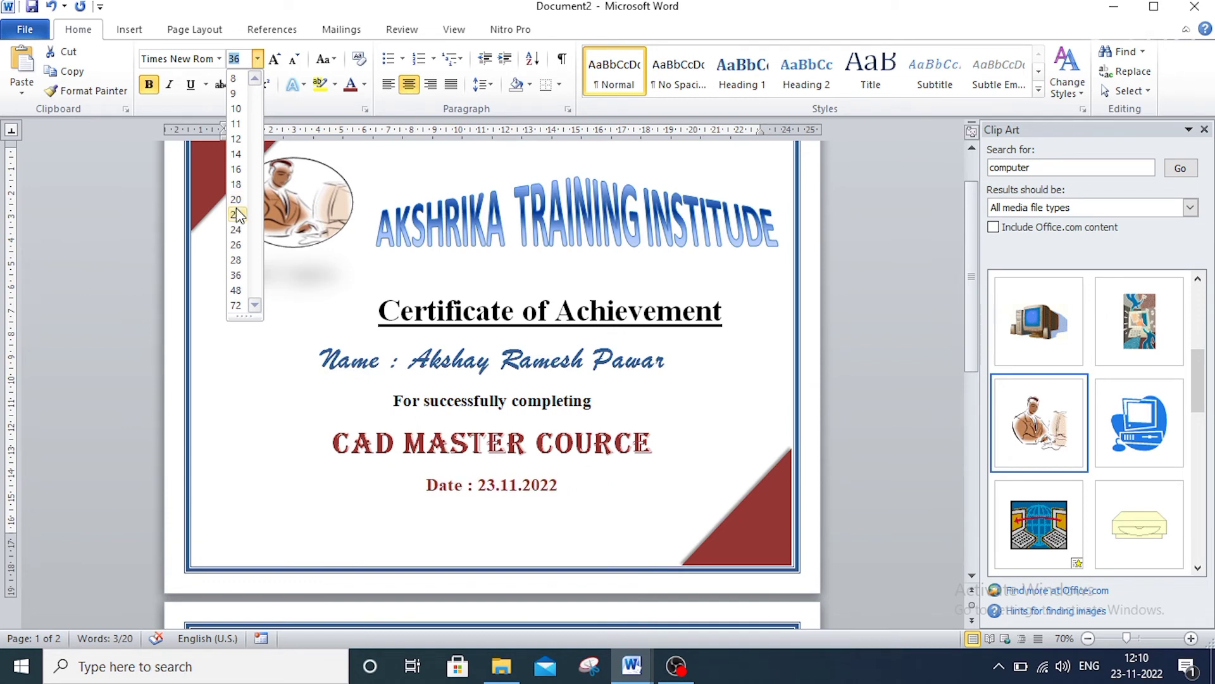
{"action": "left_click", "coordinate": [236, 214]}
{"action": "left_click", "coordinate": [364, 84]}
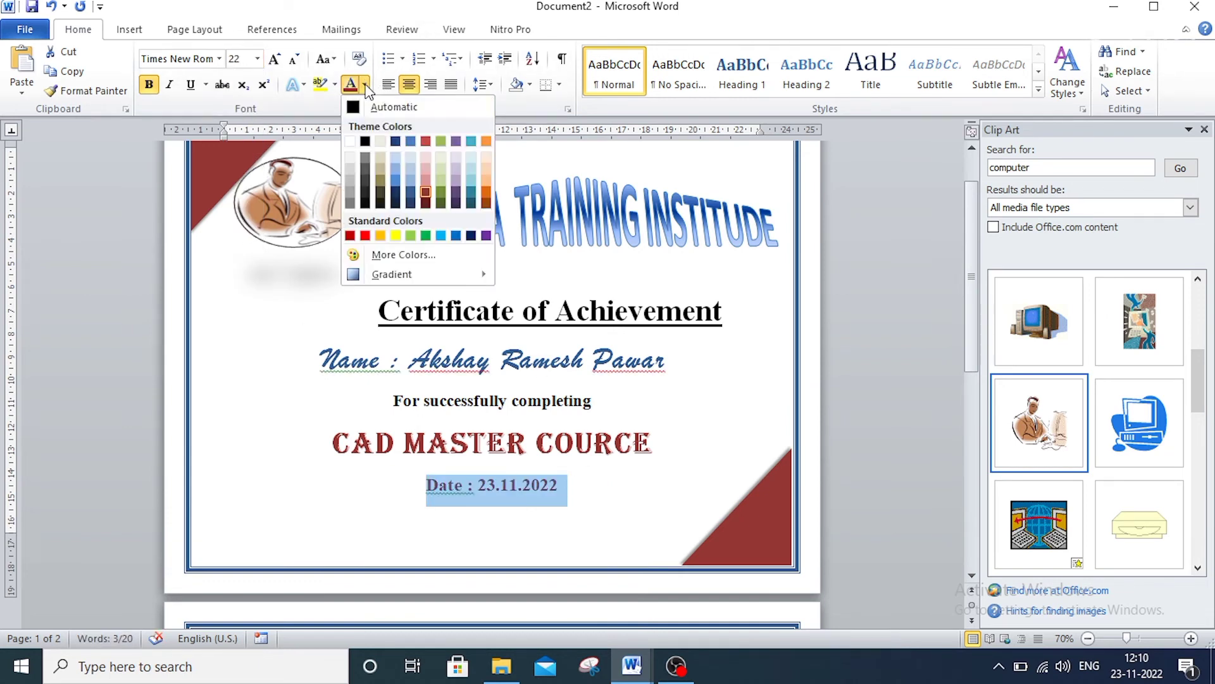
{"action": "left_click", "coordinate": [363, 140]}
{"action": "left_click", "coordinate": [588, 500]}
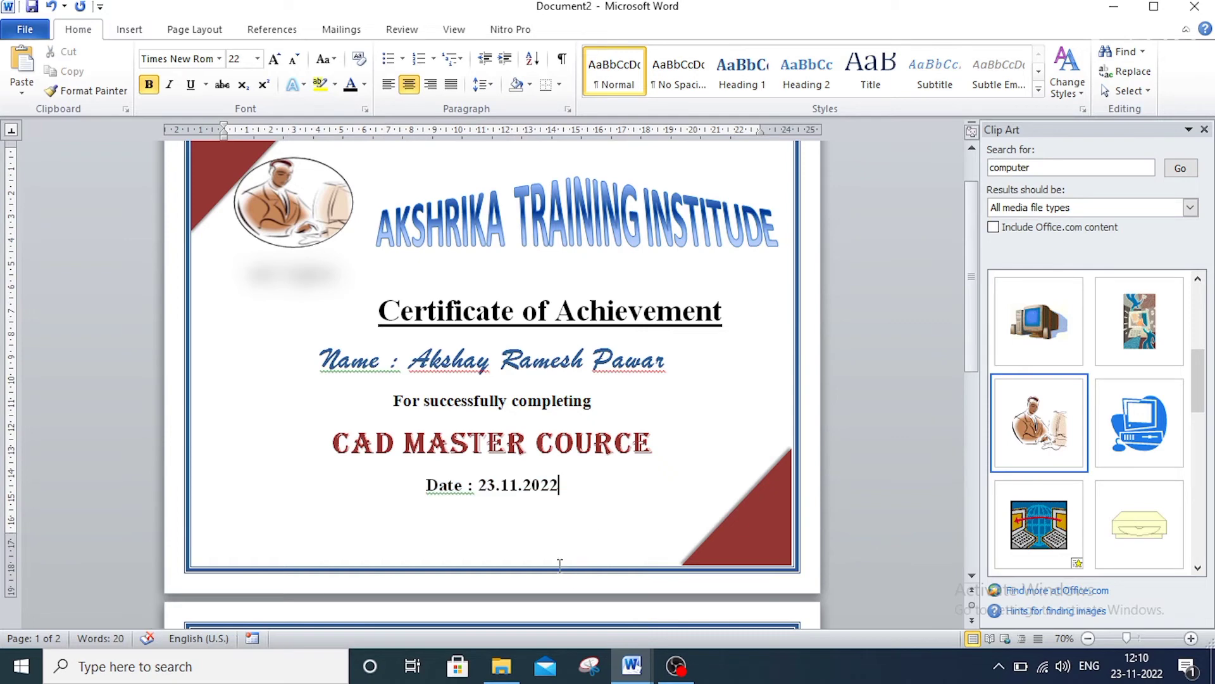
{"action": "key", "text": "Return"}
Type 'Signature of Director' on the empty line below the date.
{"action": "left_click", "coordinate": [435, 96]}
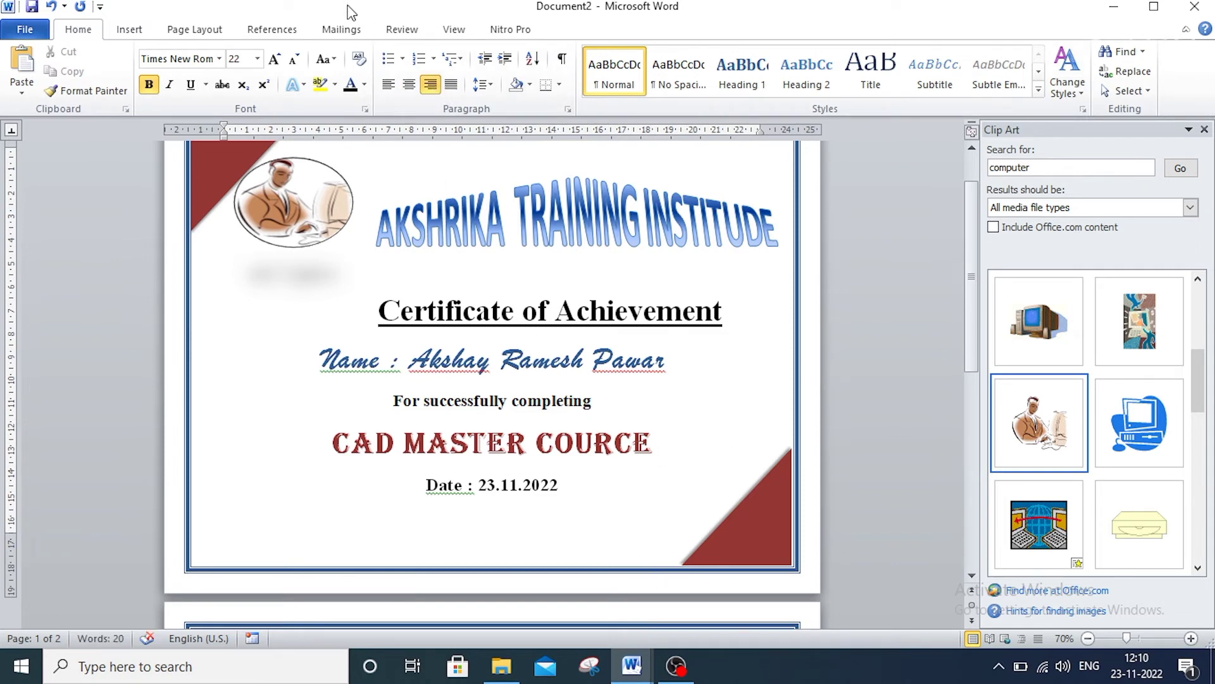
{"action": "left_click", "coordinate": [410, 93]}
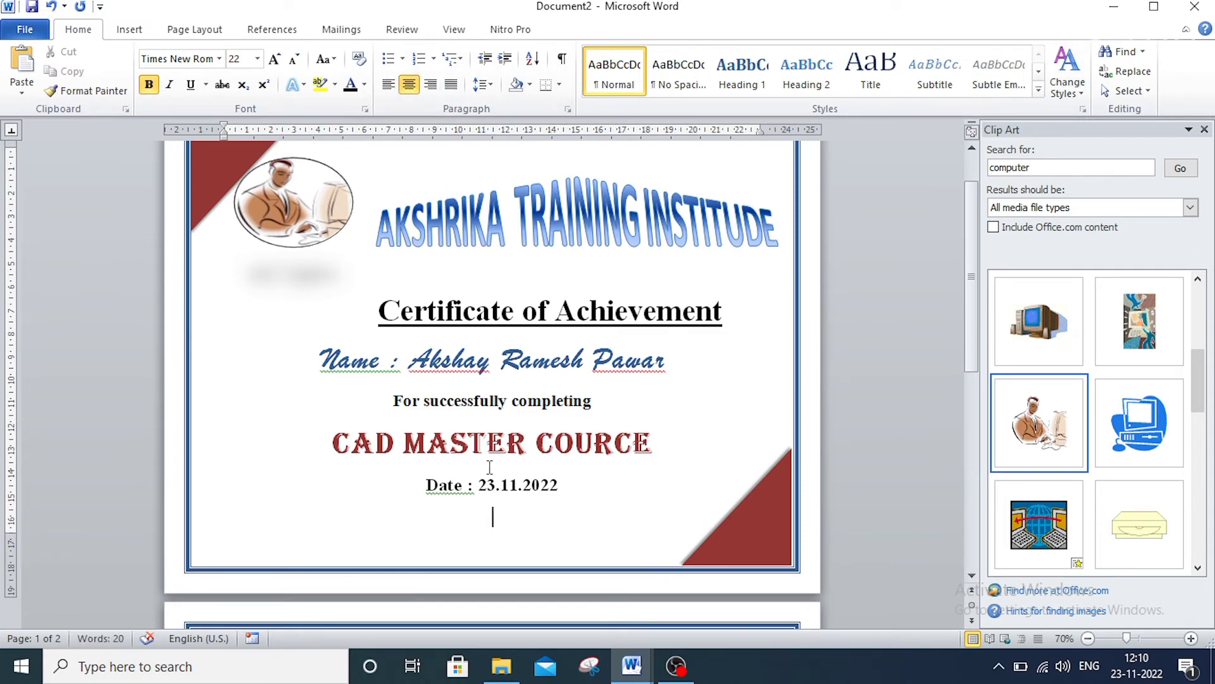
{"action": "type", "text": "si"}
{"action": "key", "text": "BackSpace"}
{"action": "key", "text": "BackSpace"}
{"action": "left_click", "coordinate": [492, 601]}
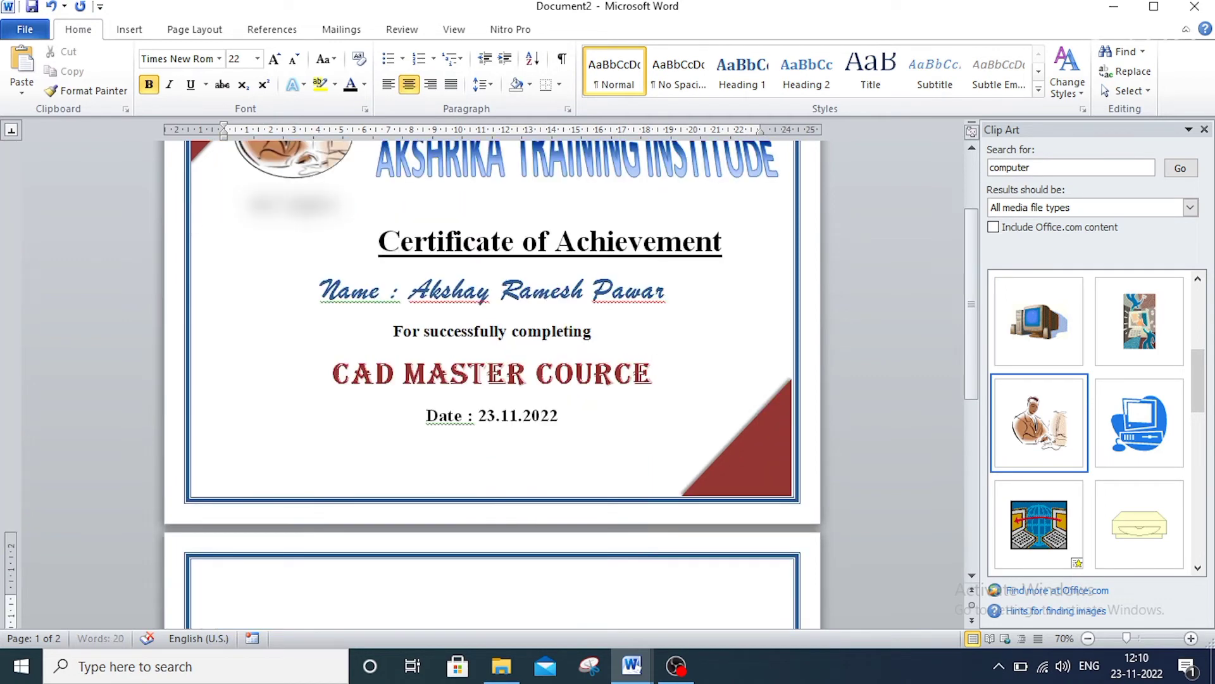
{"action": "left_click", "coordinate": [493, 447]}
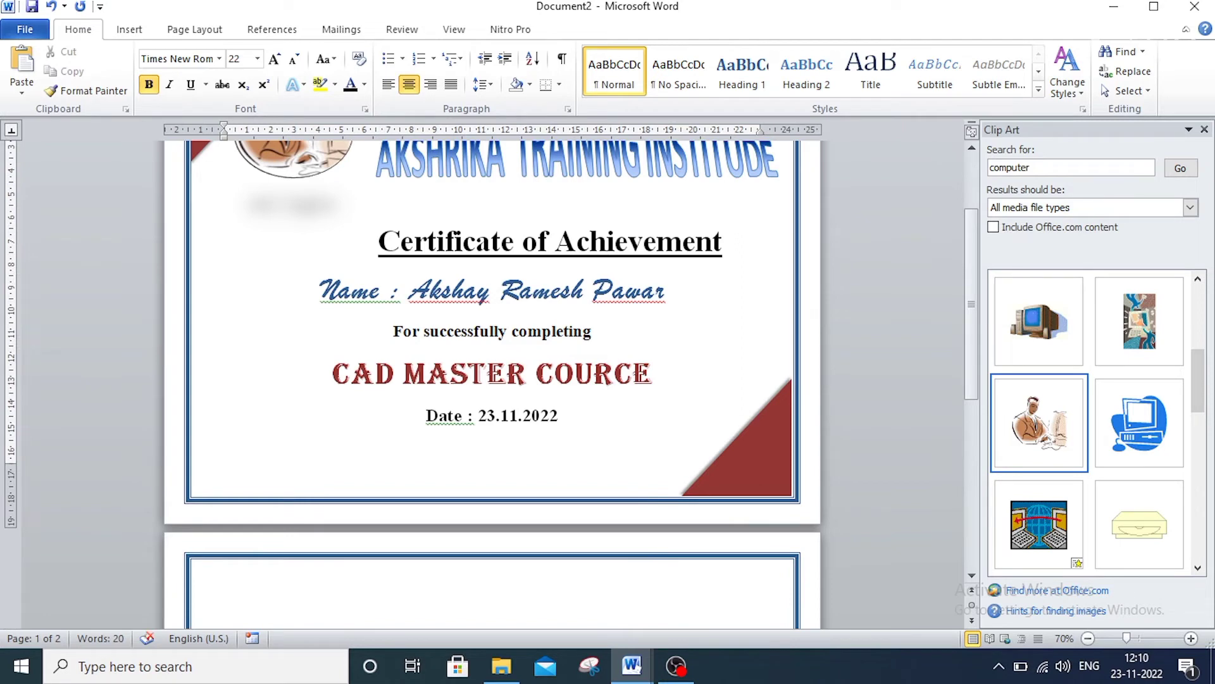
{"action": "type", "text": "S"}
{"action": "type", "text": "igna"}
{"action": "type", "text": "ture  "}
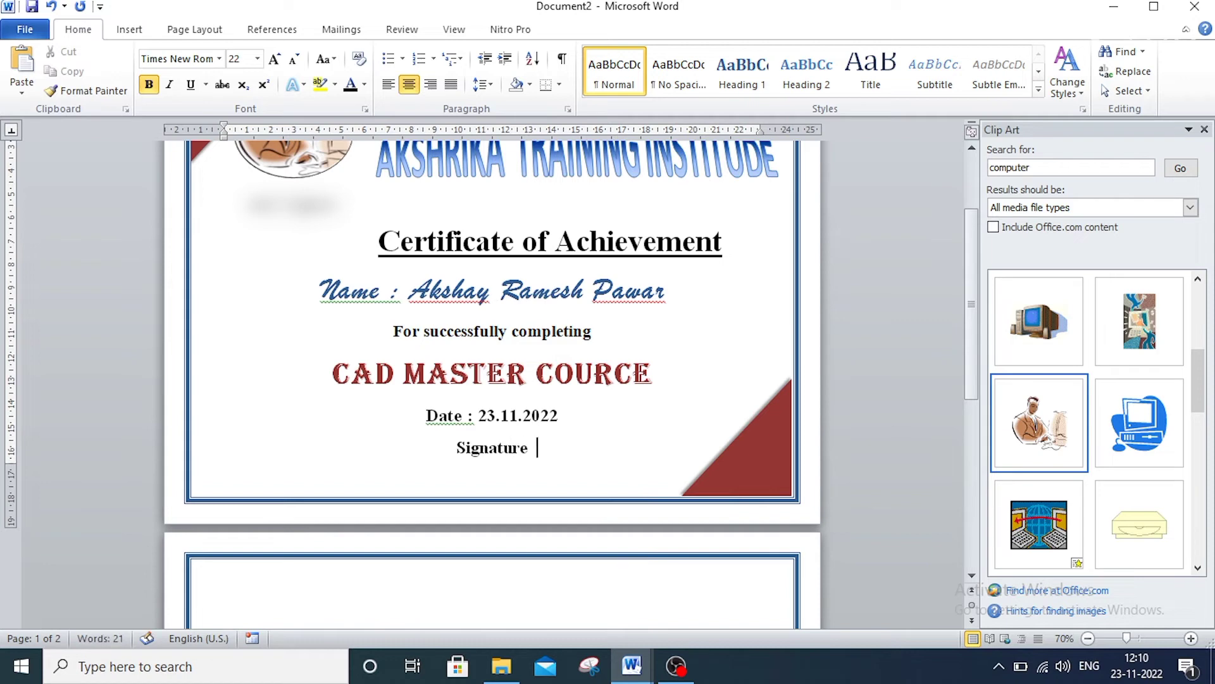
{"action": "type", "text": "of"}
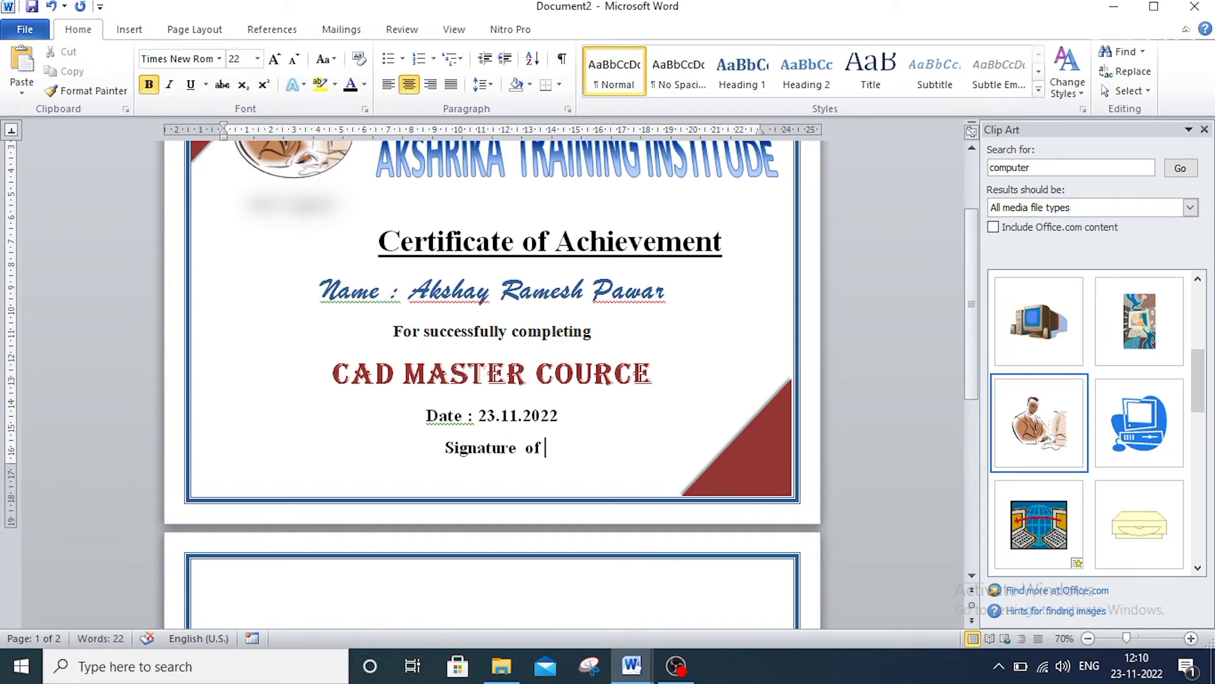
{"action": "type", "text": "Dire"}
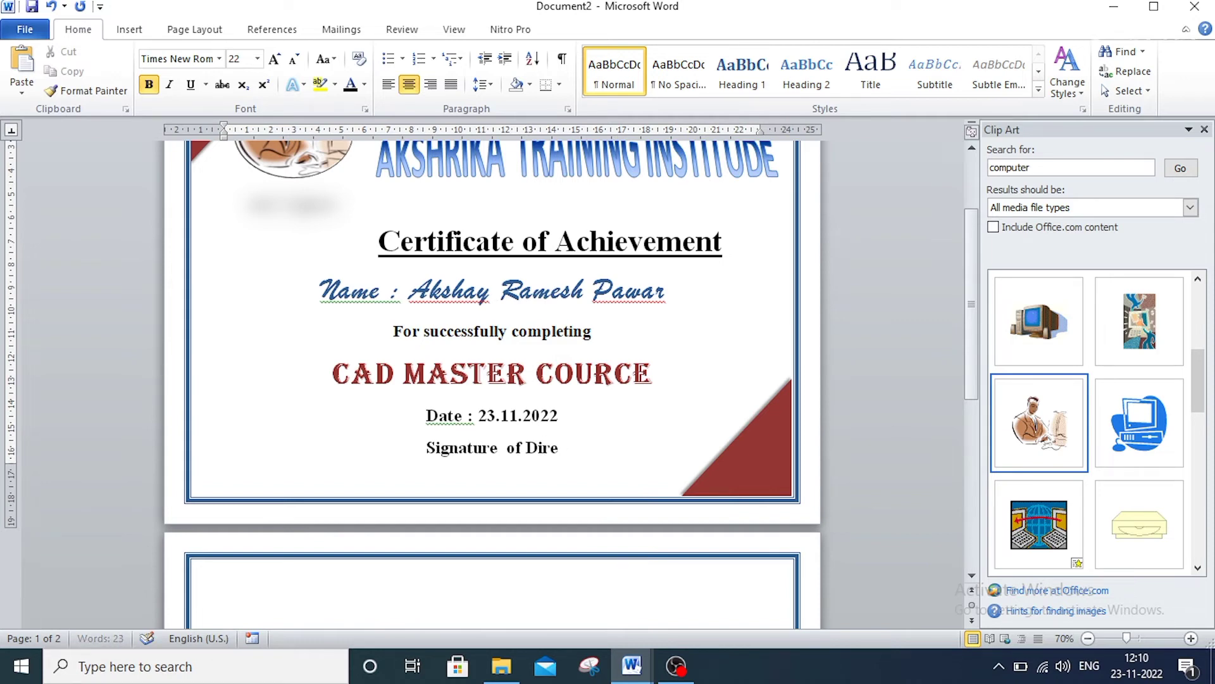
{"action": "type", "text": "ctor"}
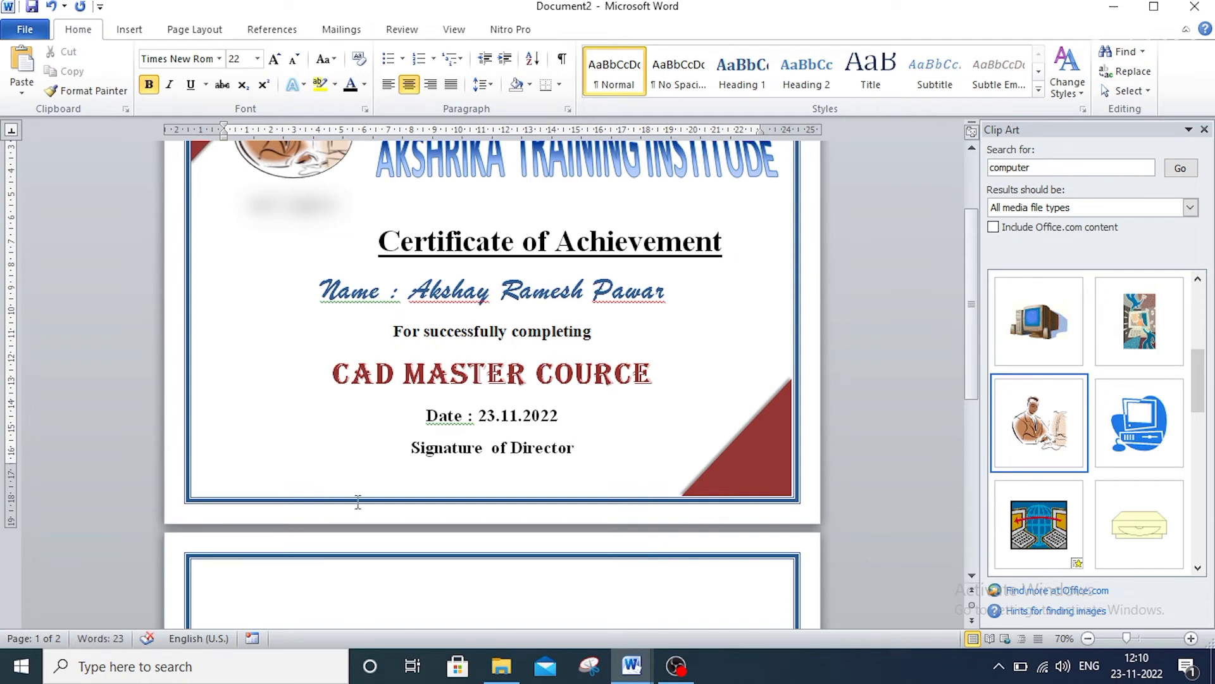
{"action": "left_click", "coordinate": [417, 449]}
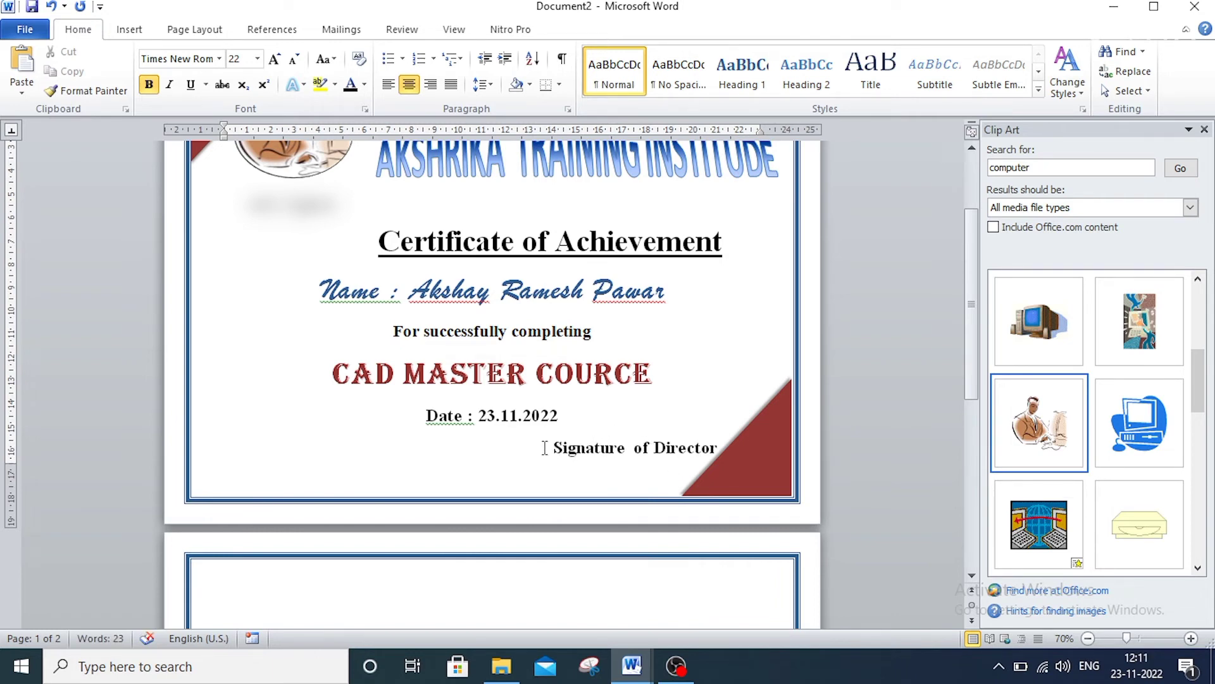
Draw a straight line above 'Signature of Director' and give it a thick black shape style.
{"action": "left_click", "coordinate": [129, 30]}
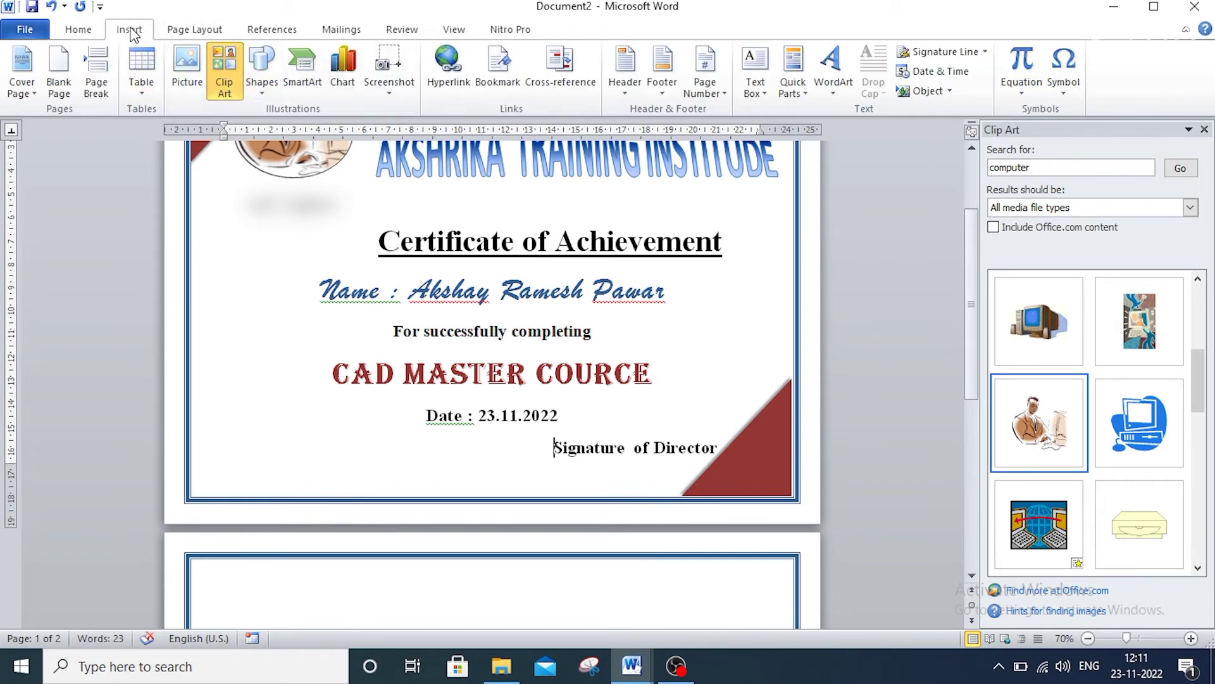
{"action": "left_click", "coordinate": [262, 76]}
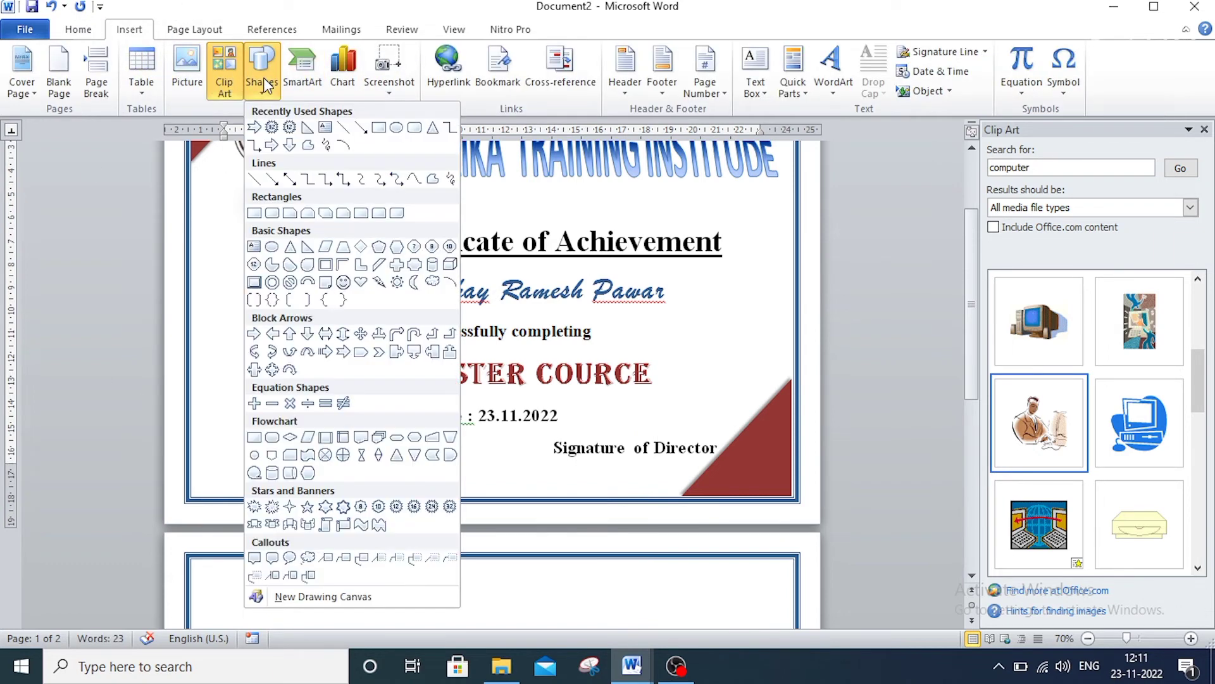
{"action": "left_click", "coordinate": [344, 129]}
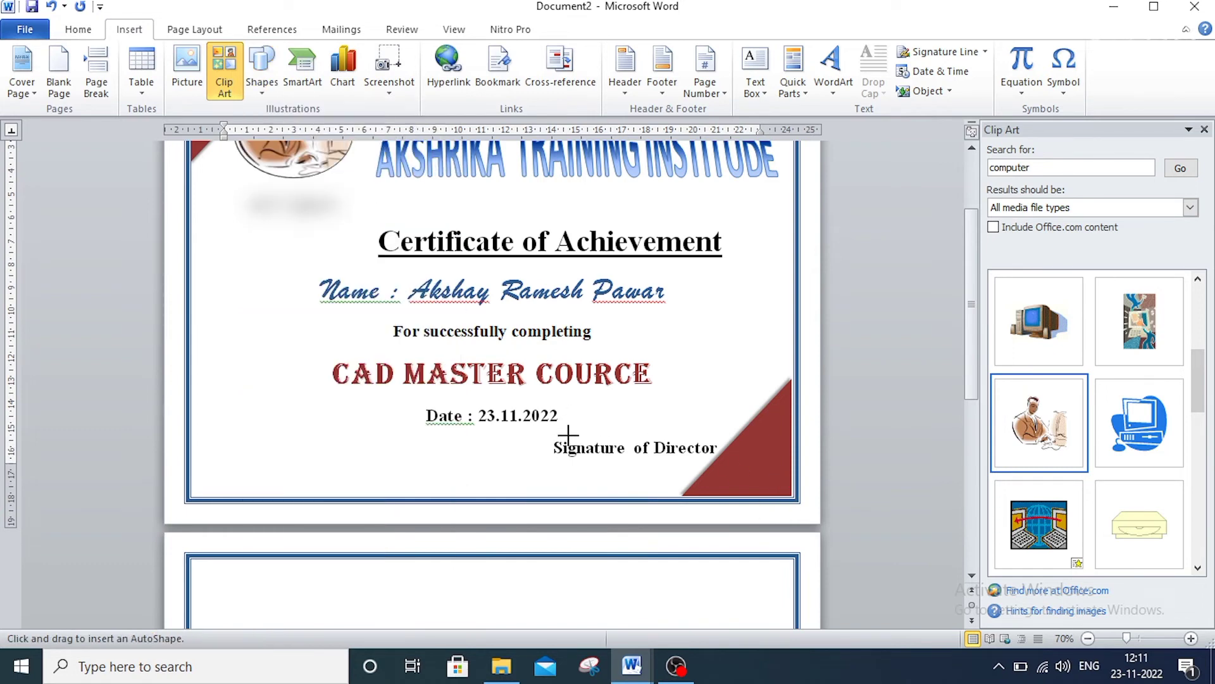
{"action": "left_click_drag", "start_coordinate": [568, 435], "coordinate": [712, 432]}
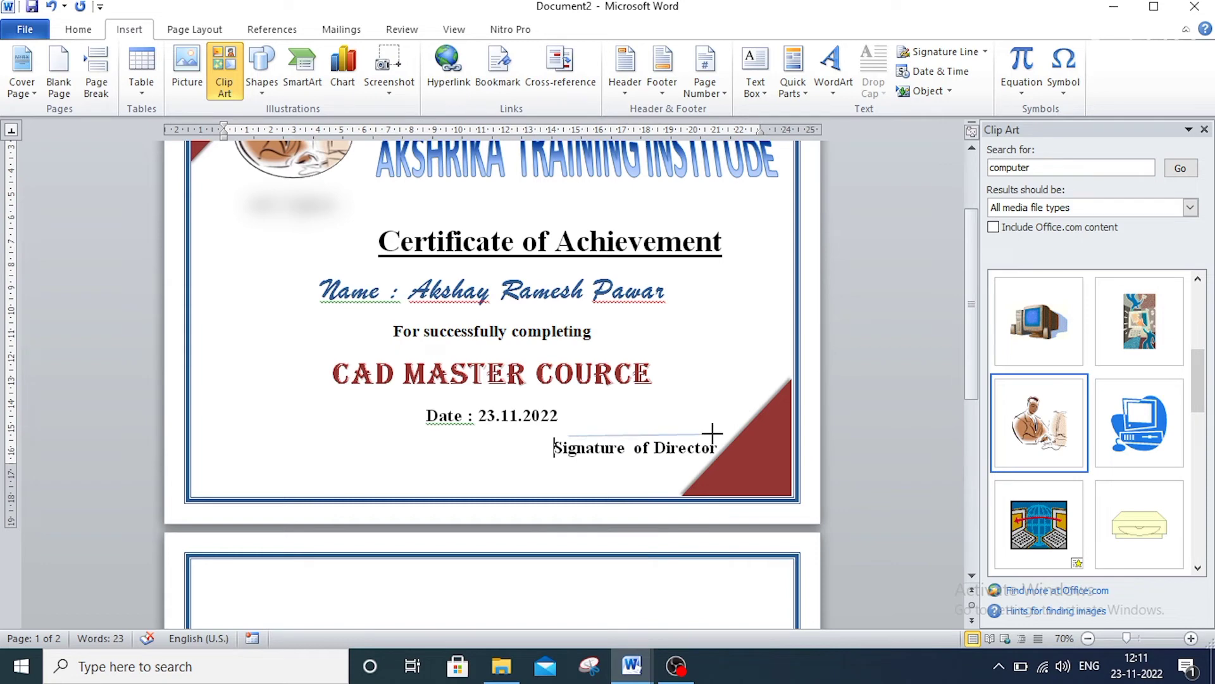
{"action": "left_click_drag", "start_coordinate": [712, 432], "coordinate": [712, 433]}
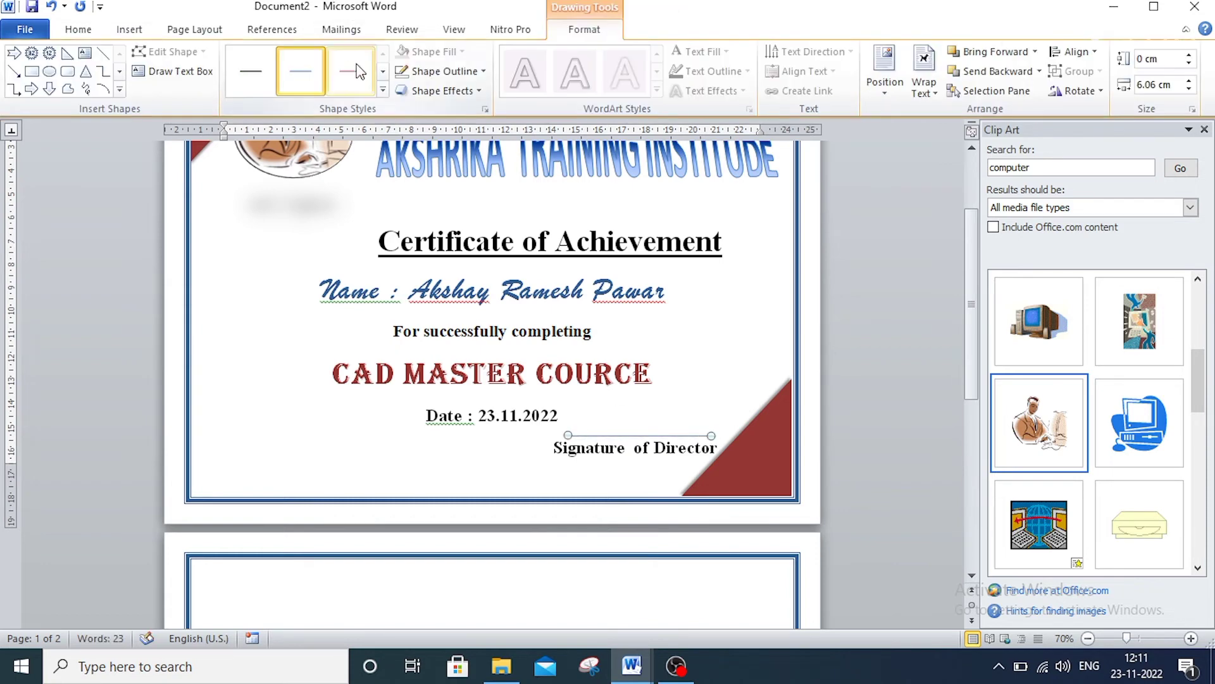
{"action": "left_click", "coordinate": [383, 91]}
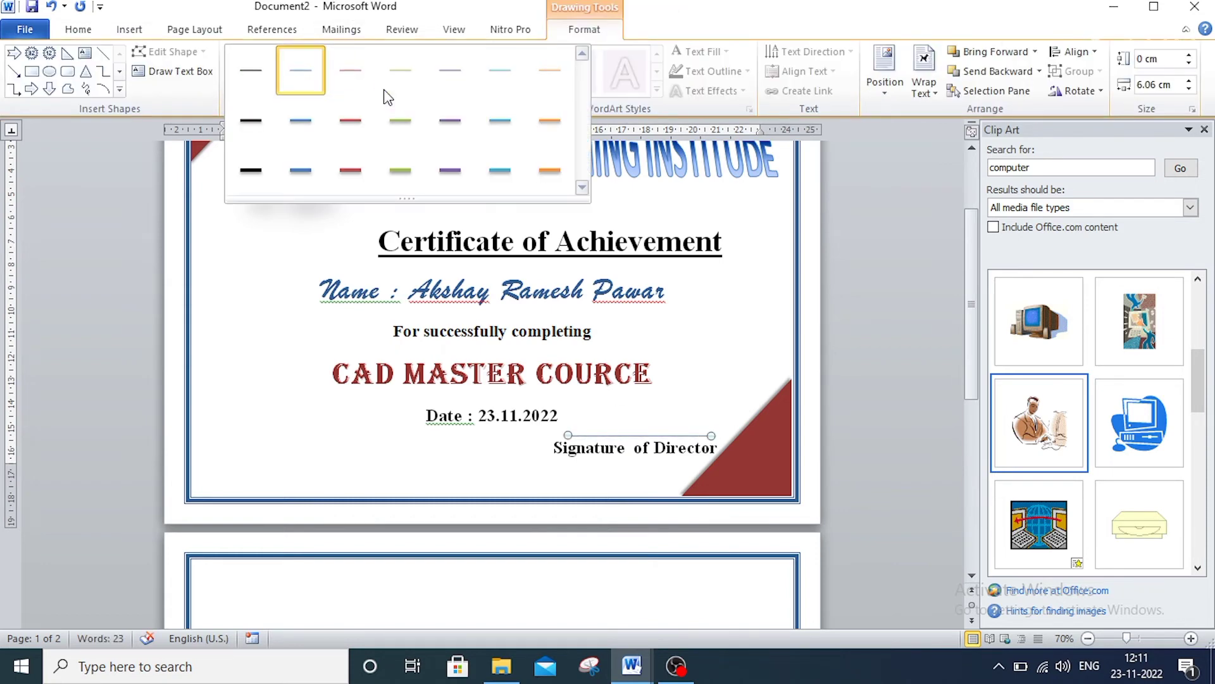
{"action": "left_click", "coordinate": [251, 171]}
{"action": "left_click", "coordinate": [486, 465]}
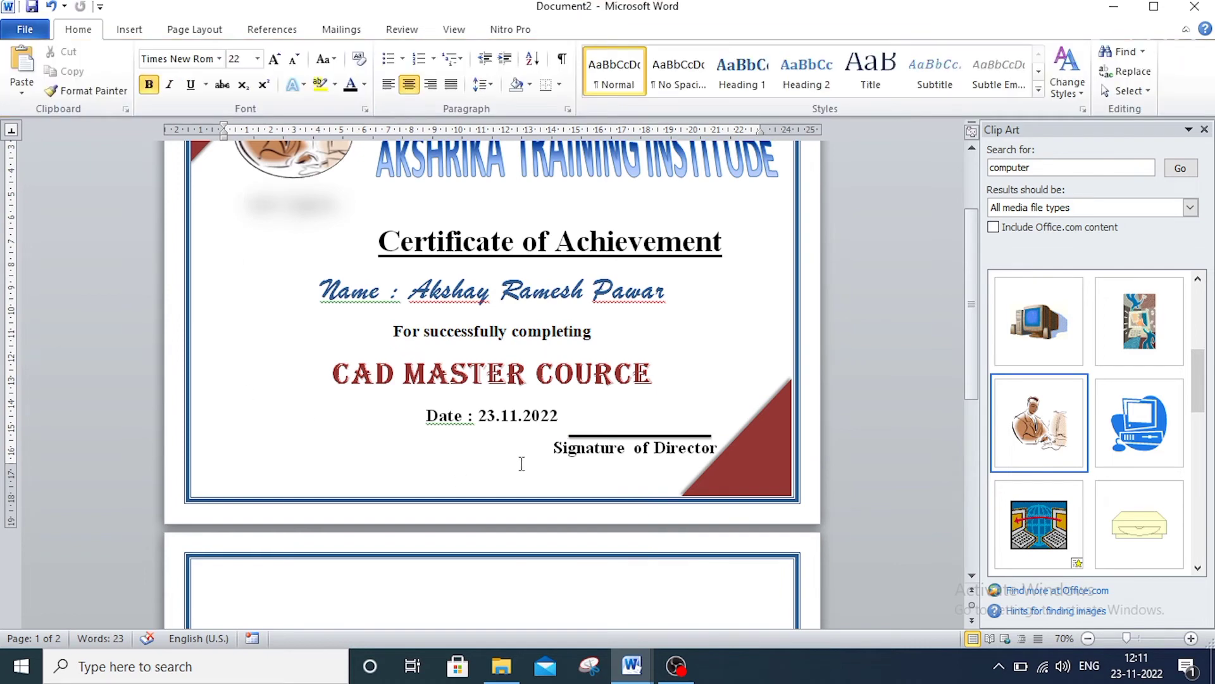
{"action": "scroll", "coordinate": [529, 459], "scroll_direction": "up", "scroll_amount": 2}
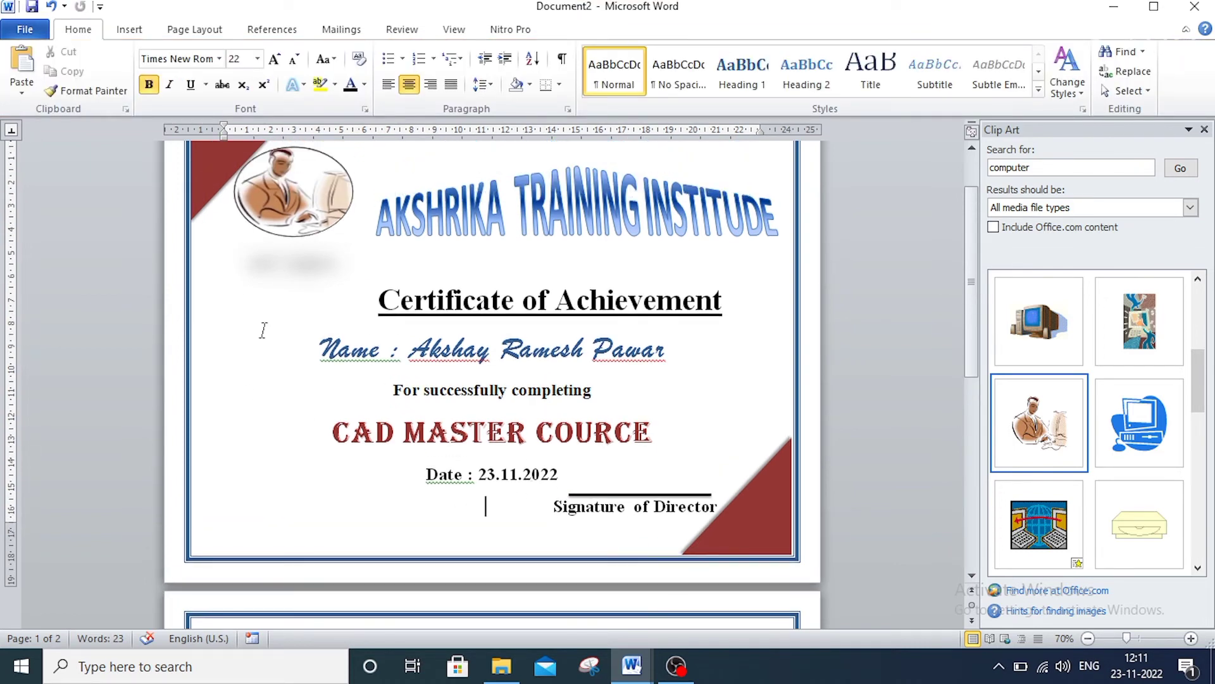
{"action": "scroll", "coordinate": [580, 371], "scroll_direction": "up", "scroll_amount": 2}
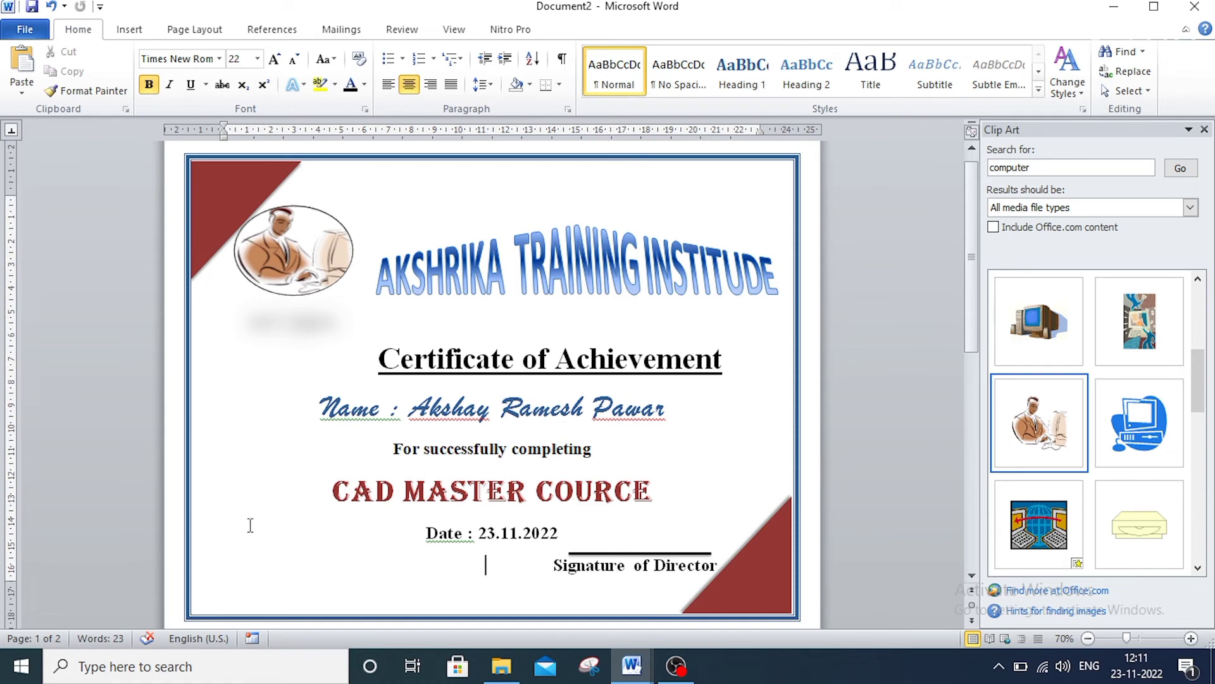
Place a blue 32-point star left of the date line, enlarged to 3.22 cm square.
{"action": "left_click", "coordinate": [135, 38]}
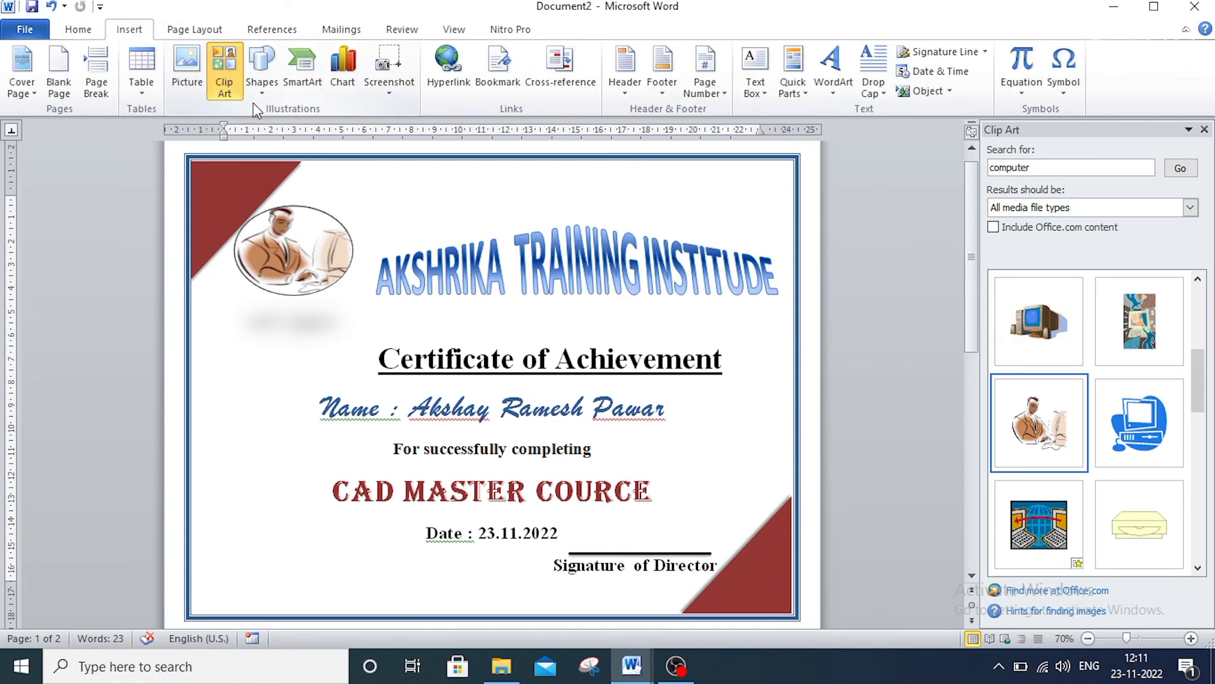
{"action": "left_click", "coordinate": [273, 94]}
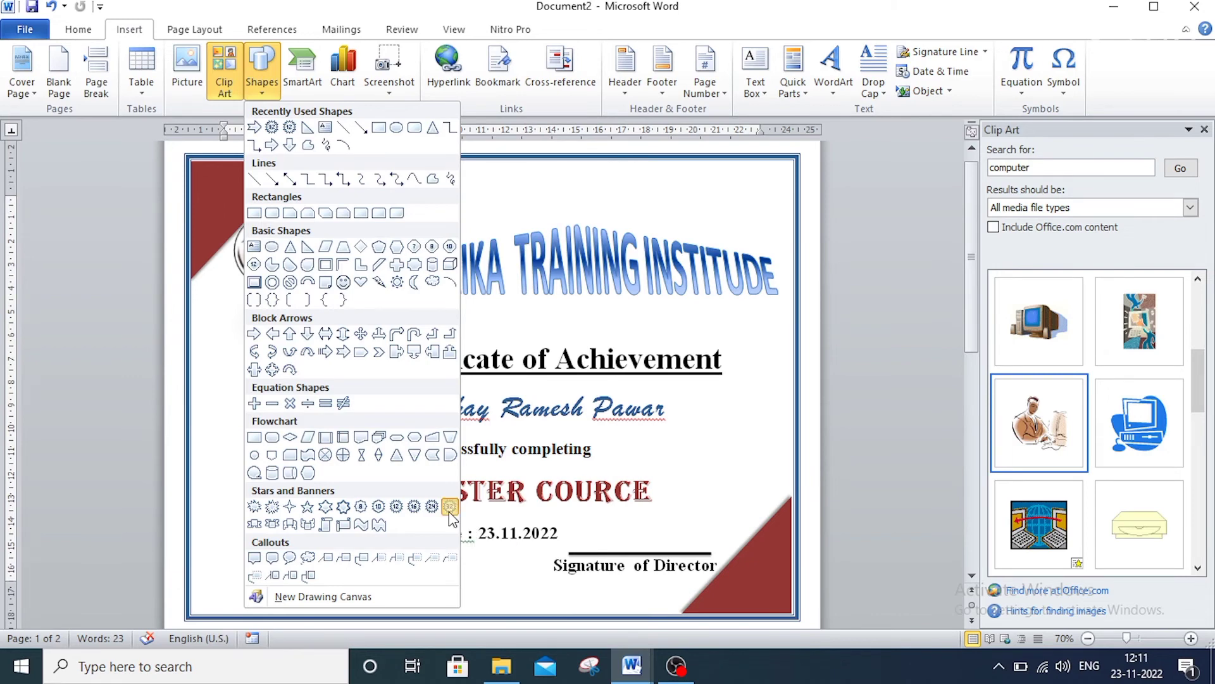
{"action": "left_click", "coordinate": [449, 509]}
{"action": "left_click", "coordinate": [245, 504]}
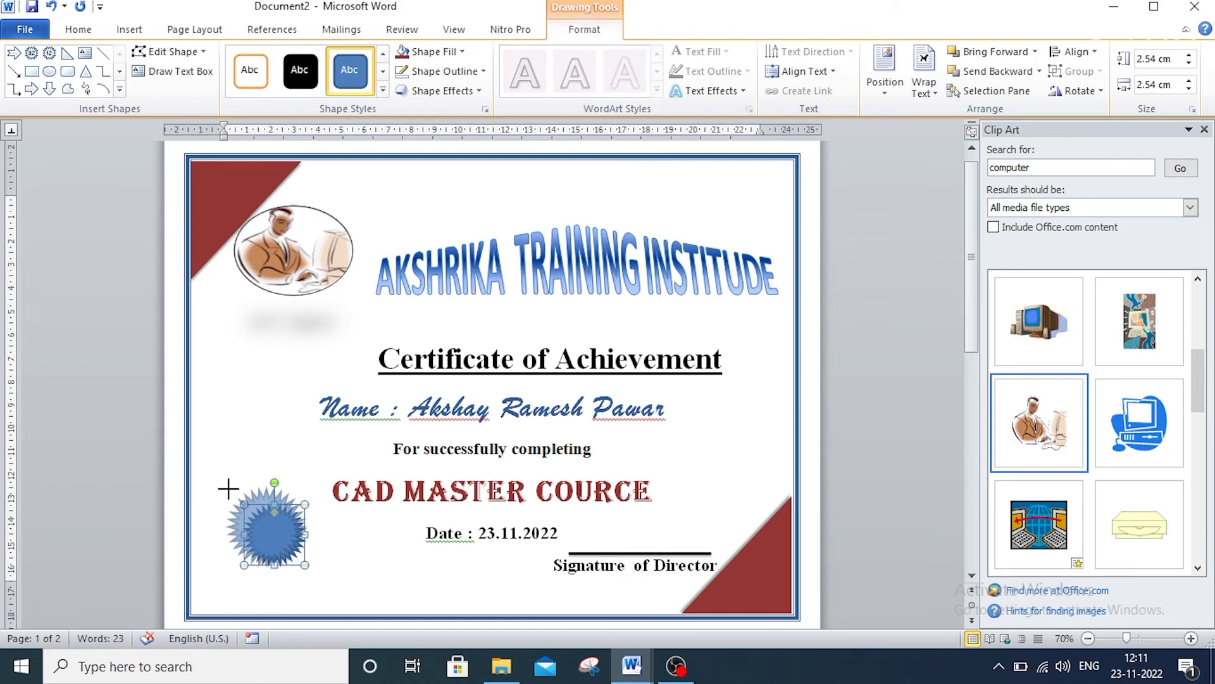
{"action": "mouse_move", "coordinate": [244, 505]}
{"action": "left_mouse_down"}
{"action": "mouse_move", "coordinate": [227, 488]}
{"action": "mouse_move", "coordinate": [254, 497]}
{"action": "left_mouse_up"}
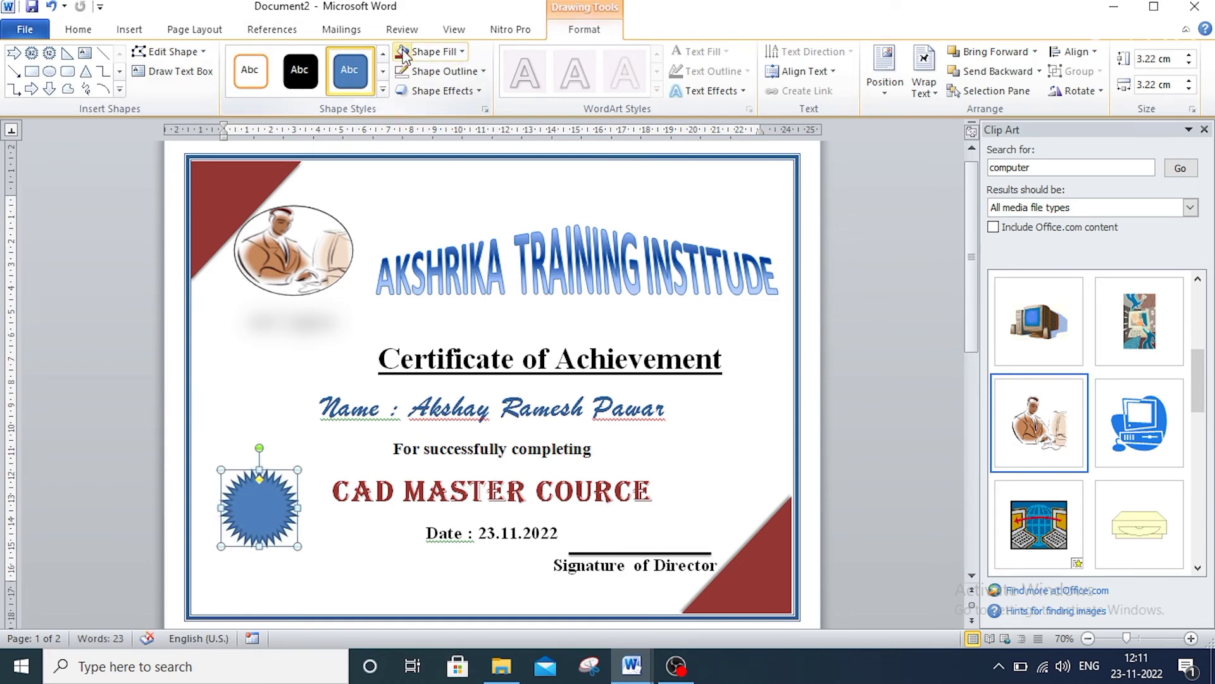
Draw a blue block arrow beneath the star as the first ribbon tail.
{"action": "left_click", "coordinate": [129, 29]}
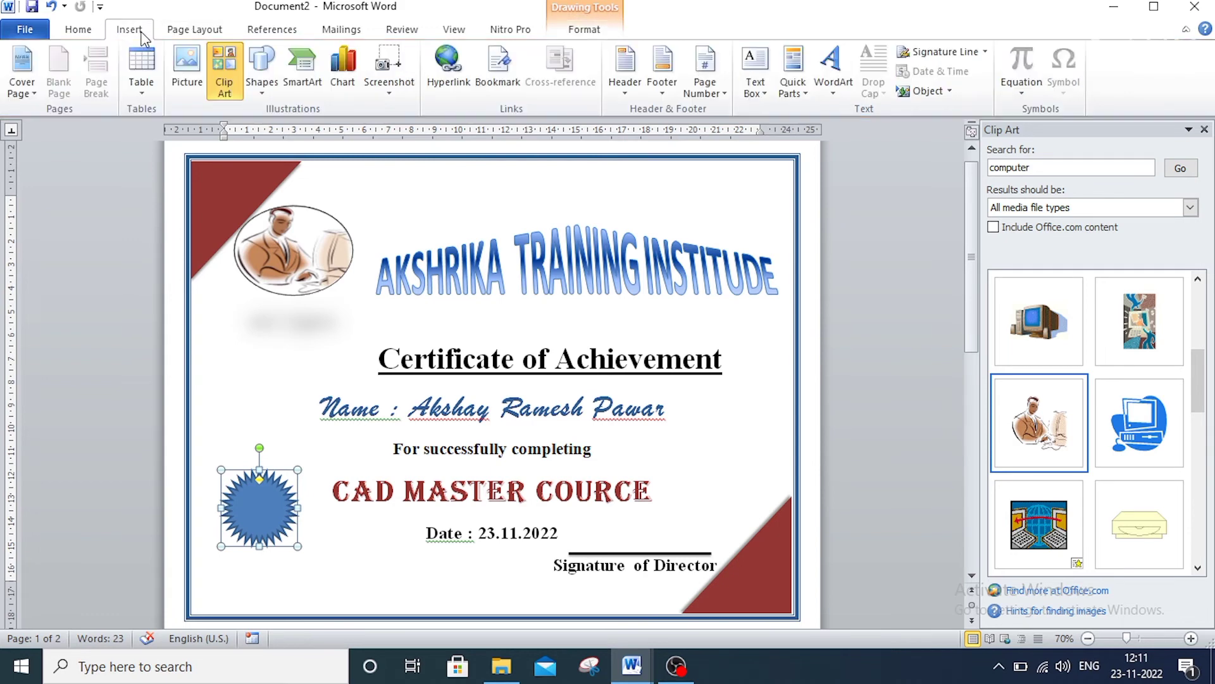
{"action": "left_click", "coordinate": [262, 77]}
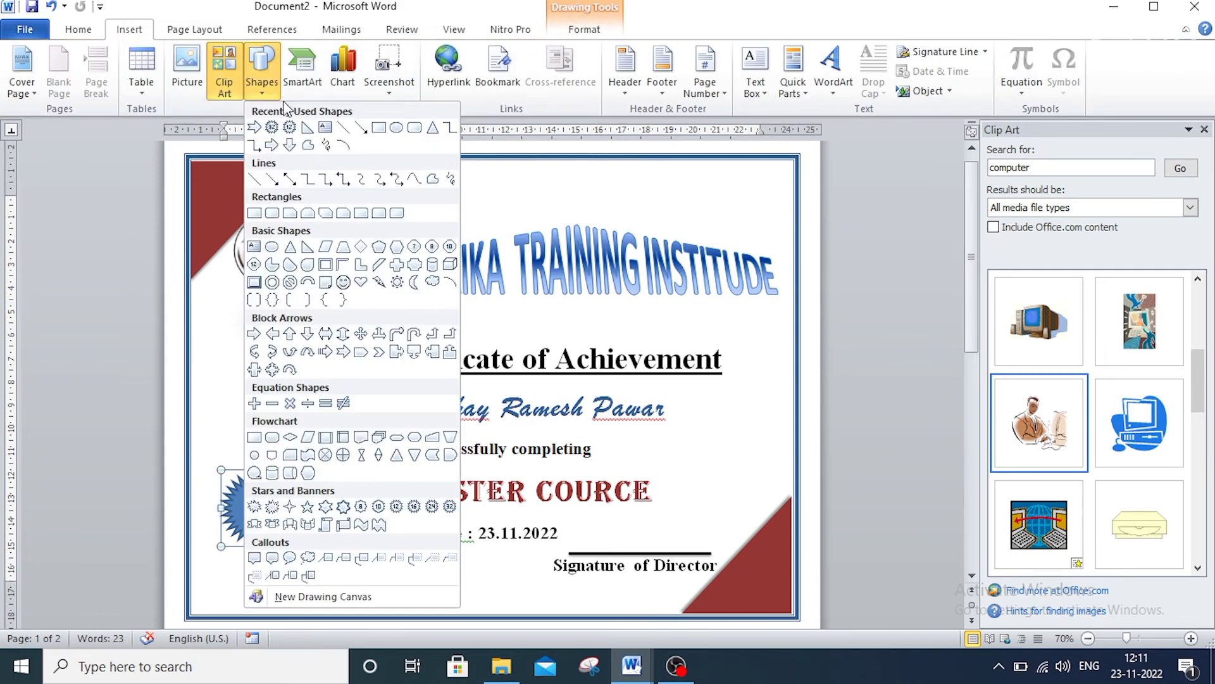
{"action": "left_click", "coordinate": [342, 351]}
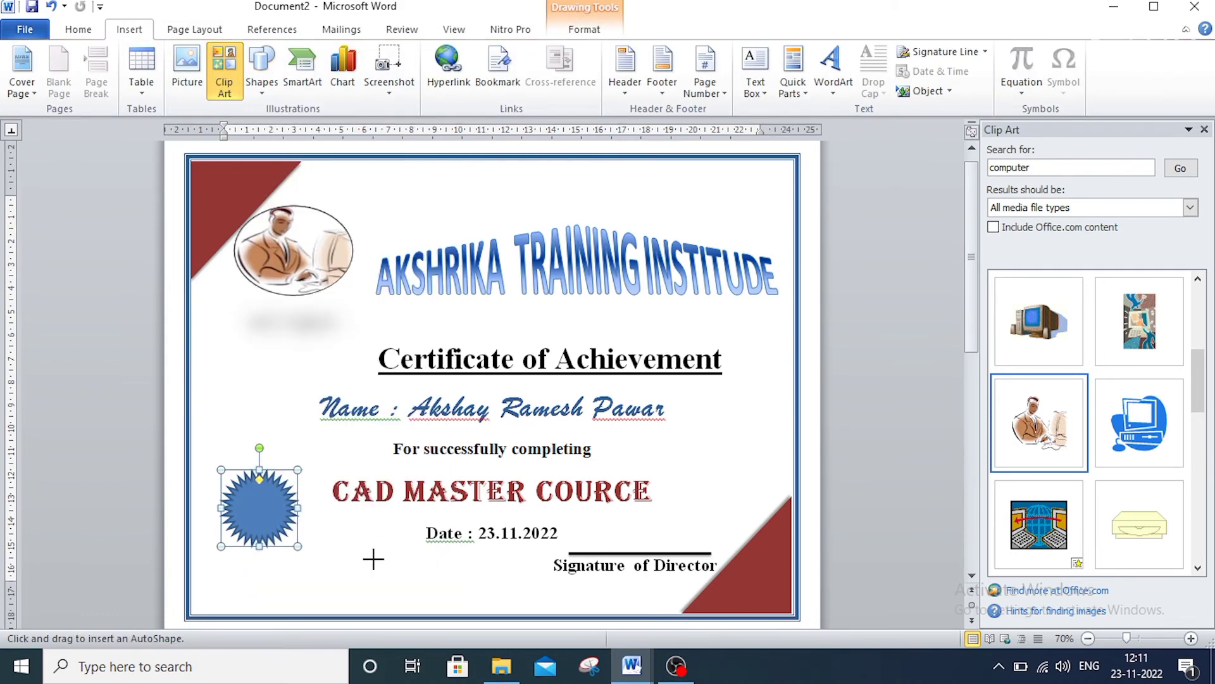
{"action": "mouse_move", "coordinate": [307, 572]}
{"action": "left_mouse_down"}
{"action": "mouse_move", "coordinate": [367, 584]}
{"action": "mouse_move", "coordinate": [399, 528]}
{"action": "mouse_move", "coordinate": [407, 538]}
{"action": "mouse_move", "coordinate": [344, 515]}
{"action": "mouse_move", "coordinate": [323, 537]}
{"action": "left_mouse_up"}
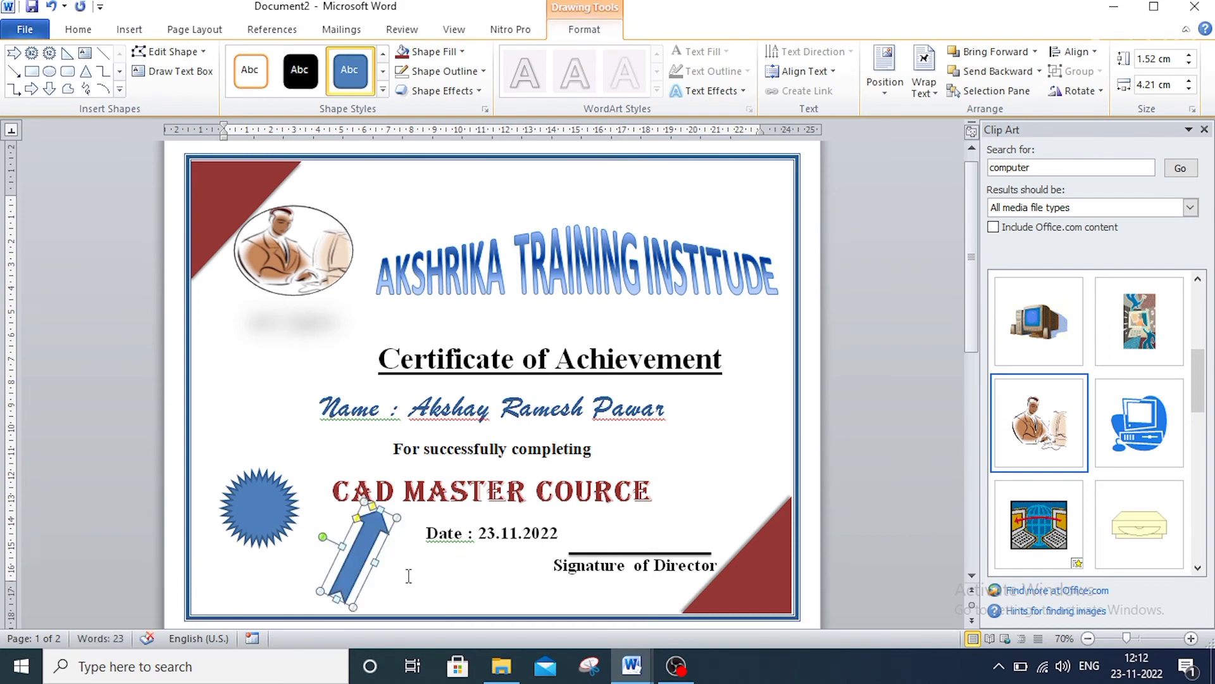
Paste a copy of the arrow and arrange both tails under the seal.
{"action": "key", "text": "ctrl+v"}
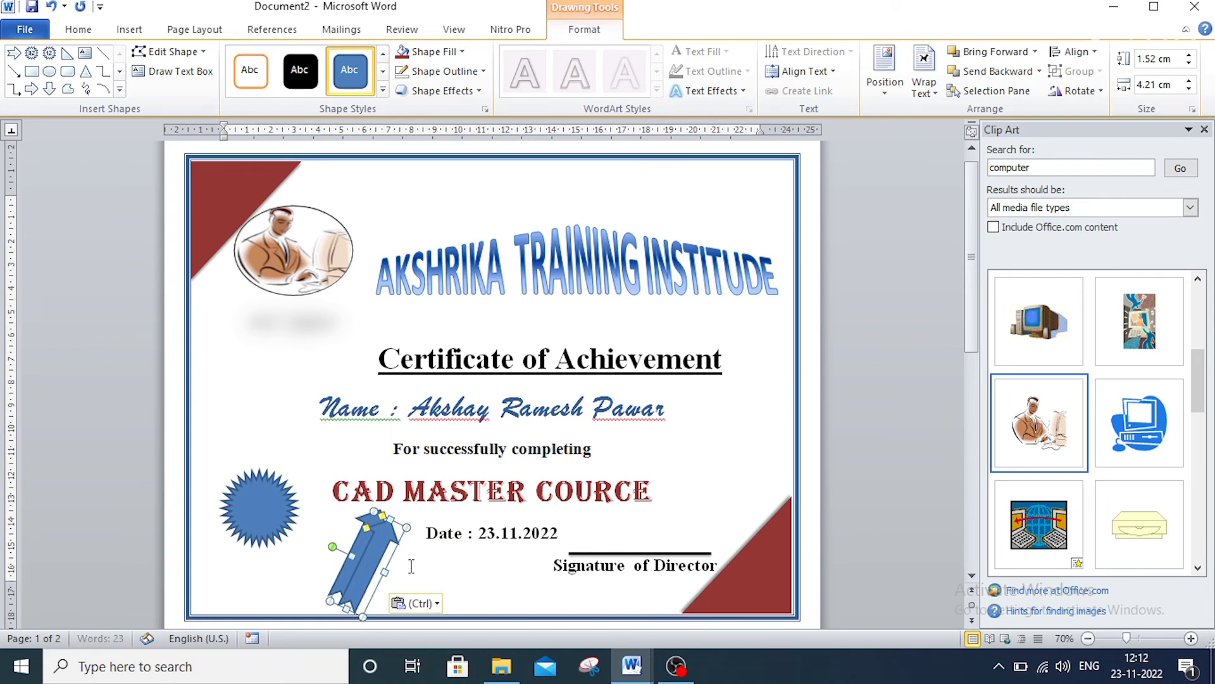
{"action": "mouse_move", "coordinate": [402, 551]}
{"action": "left_mouse_down"}
{"action": "mouse_move", "coordinate": [432, 551]}
{"action": "mouse_move", "coordinate": [369, 575]}
{"action": "mouse_move", "coordinate": [365, 562]}
{"action": "mouse_move", "coordinate": [232, 552]}
{"action": "left_mouse_up"}
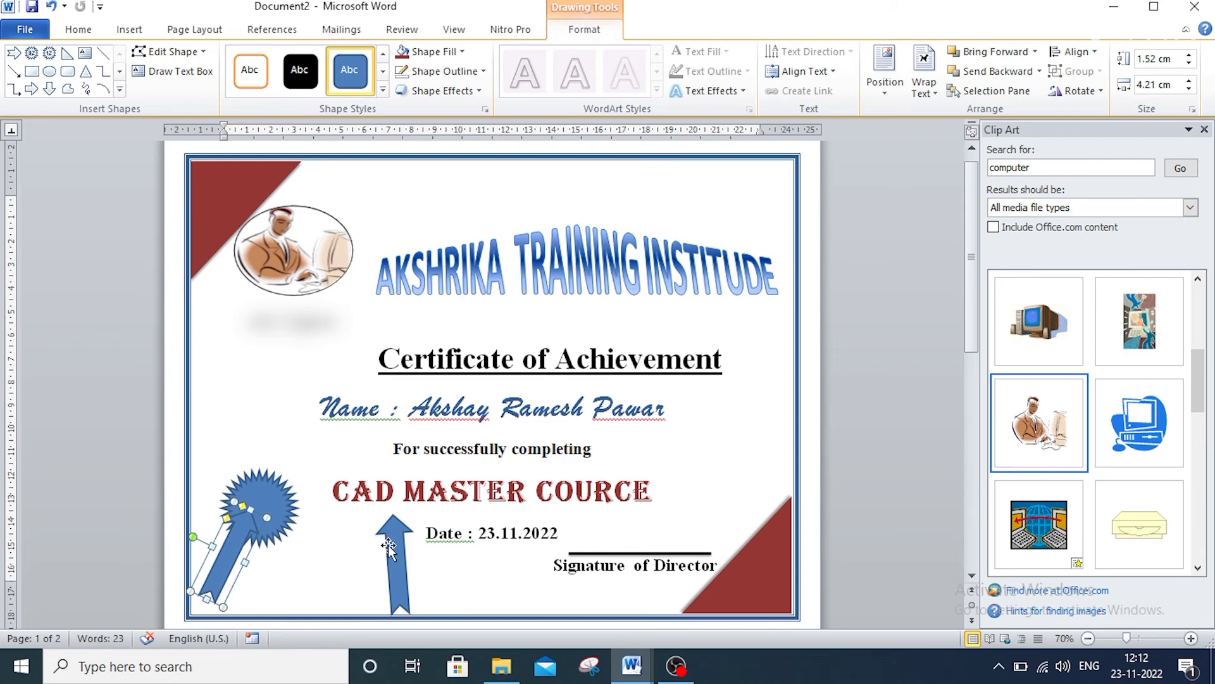
{"action": "left_click_drag", "start_coordinate": [388, 545], "coordinate": [265, 535]}
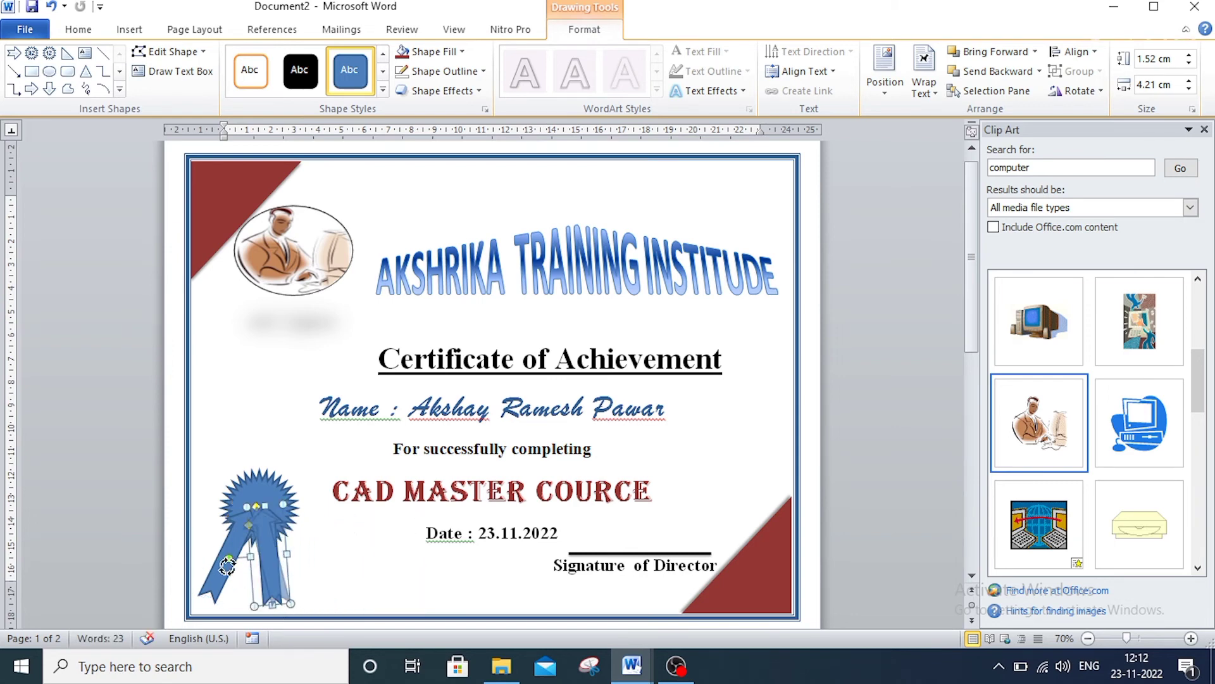
{"action": "left_click", "coordinate": [352, 572]}
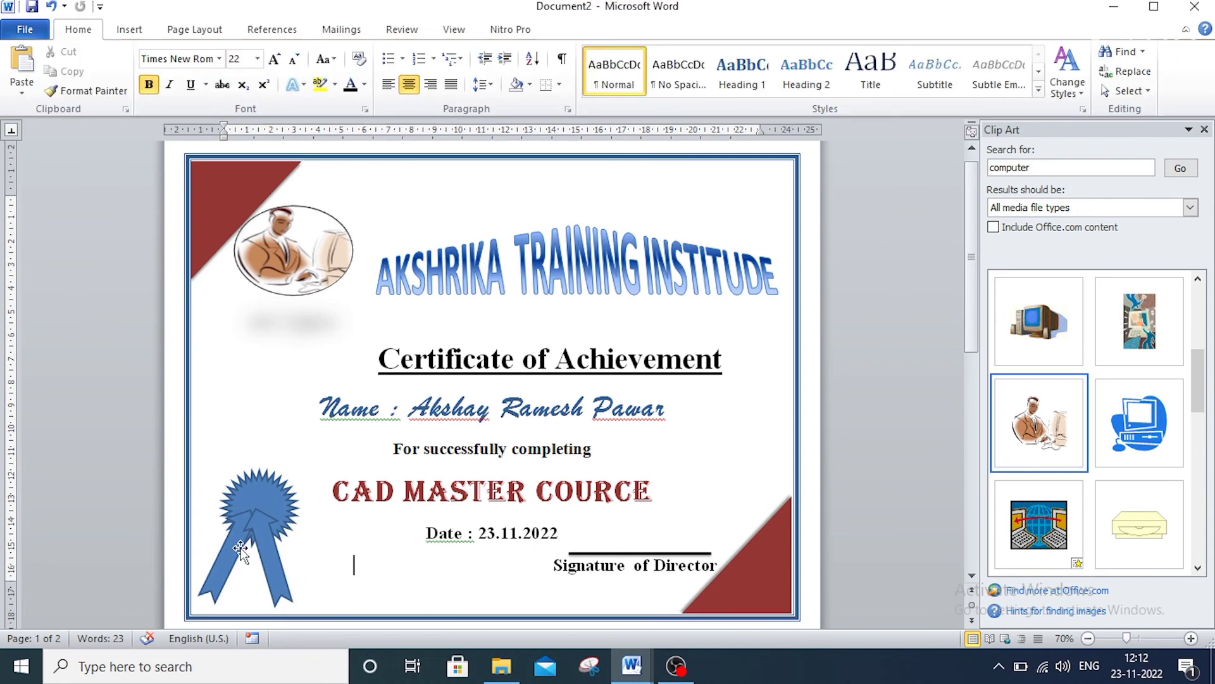
{"action": "left_click_drag", "start_coordinate": [240, 551], "coordinate": [250, 556]}
{"action": "left_click", "coordinate": [274, 486]}
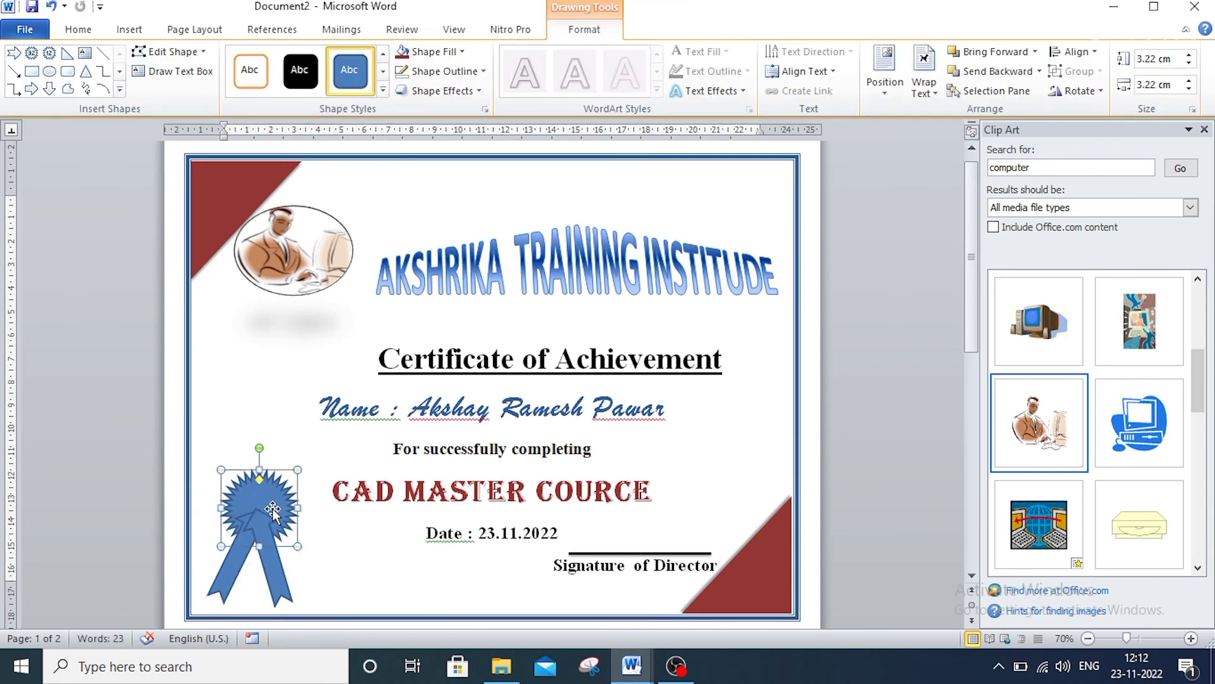
Fill the seal and both ribbon tails dark red with no outline.
{"action": "left_click", "coordinate": [233, 579], "text": "shift"}
{"action": "left_click", "coordinate": [287, 593], "text": "shift"}
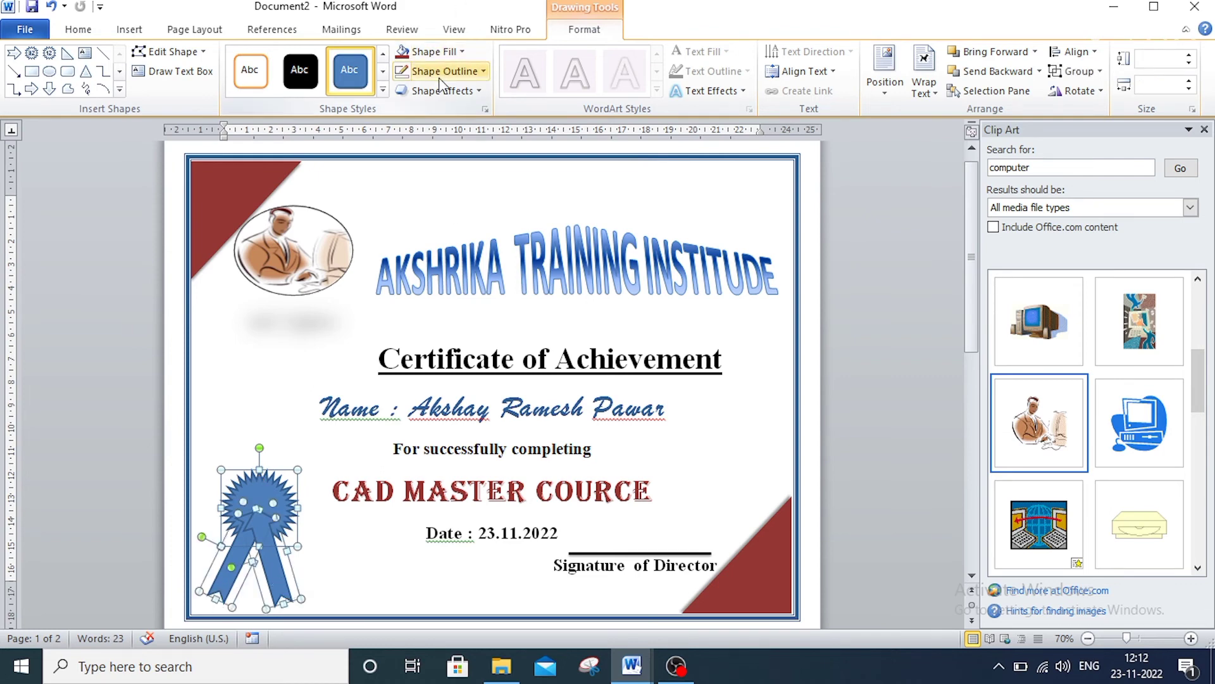
{"action": "left_click", "coordinate": [441, 52]}
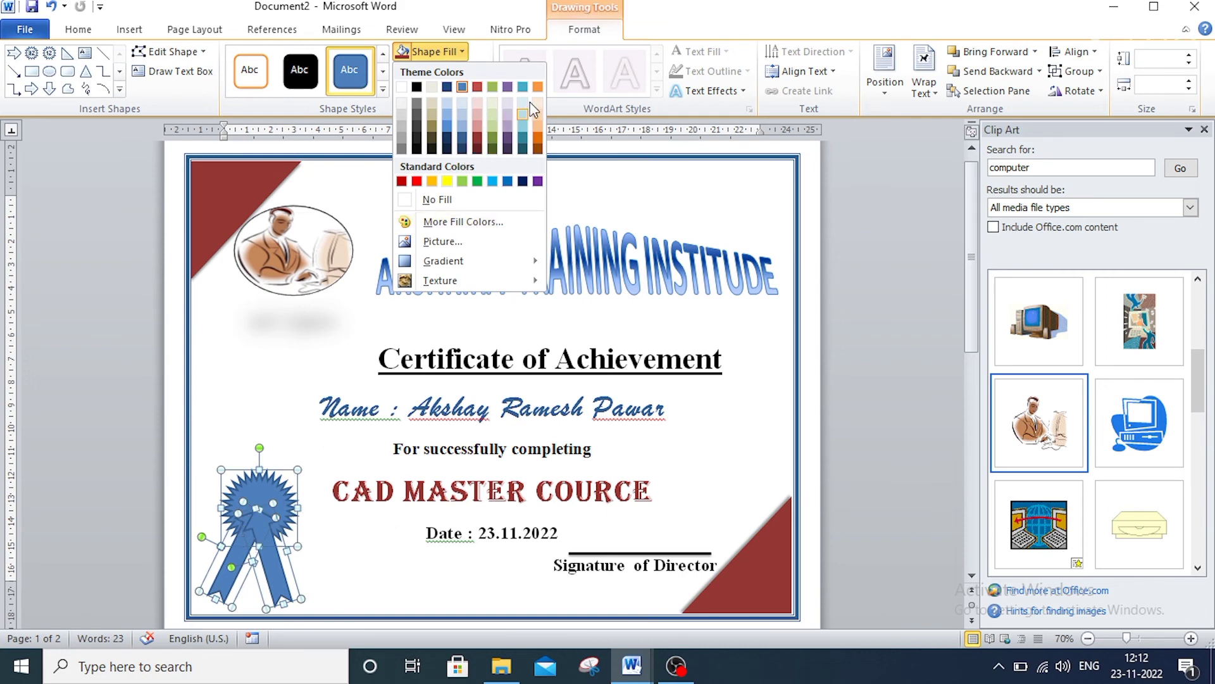
{"action": "left_click", "coordinate": [477, 138]}
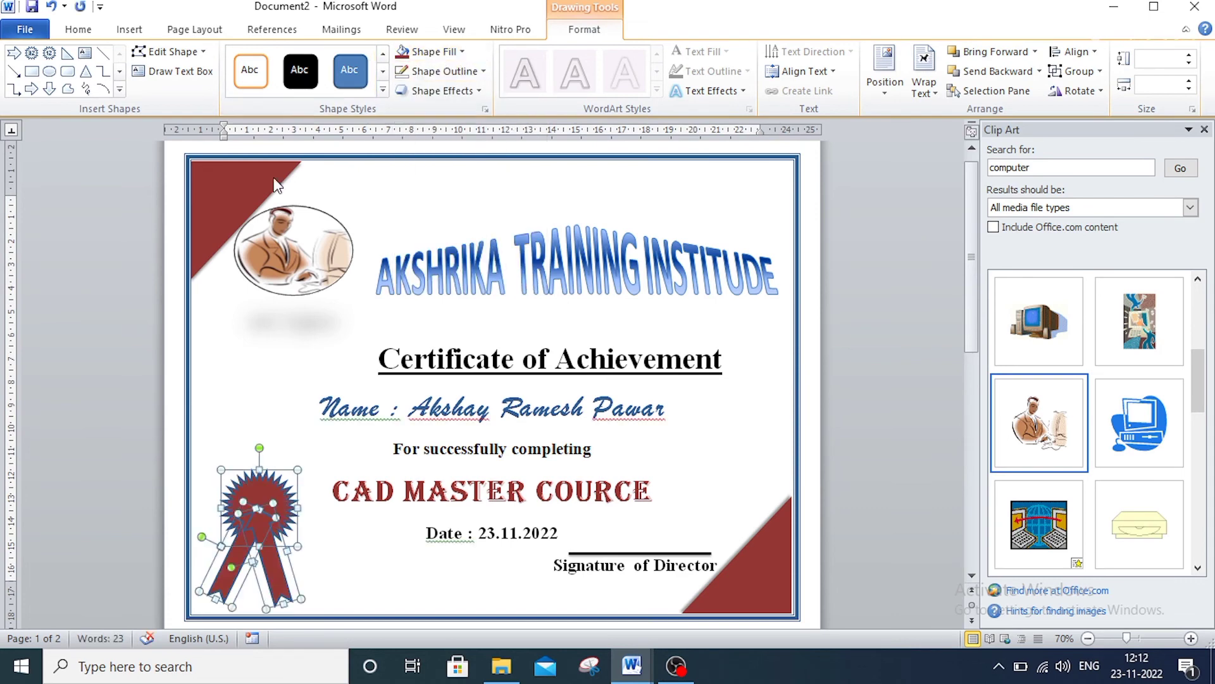
{"action": "left_click", "coordinate": [471, 74]}
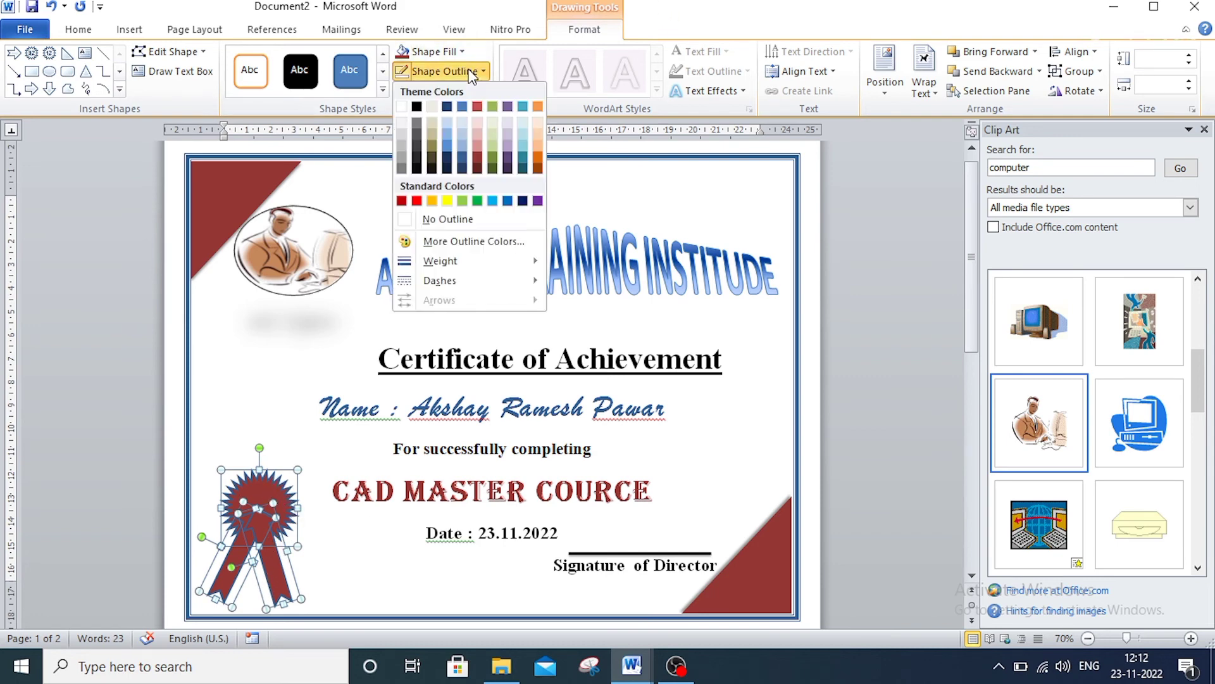
{"action": "left_click", "coordinate": [462, 219]}
Enlarge the maroon seal to about 3.94 × 3.83 cm and nudge it left.
{"action": "left_click", "coordinate": [256, 509]}
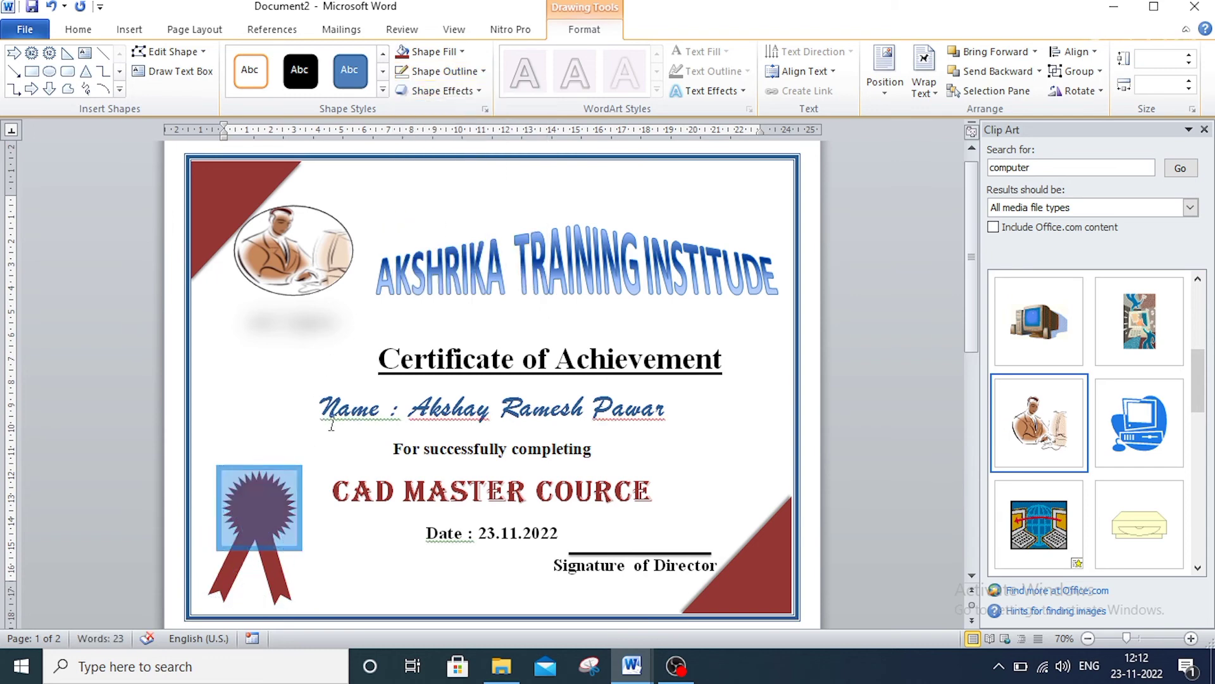
{"action": "left_click", "coordinate": [274, 502]}
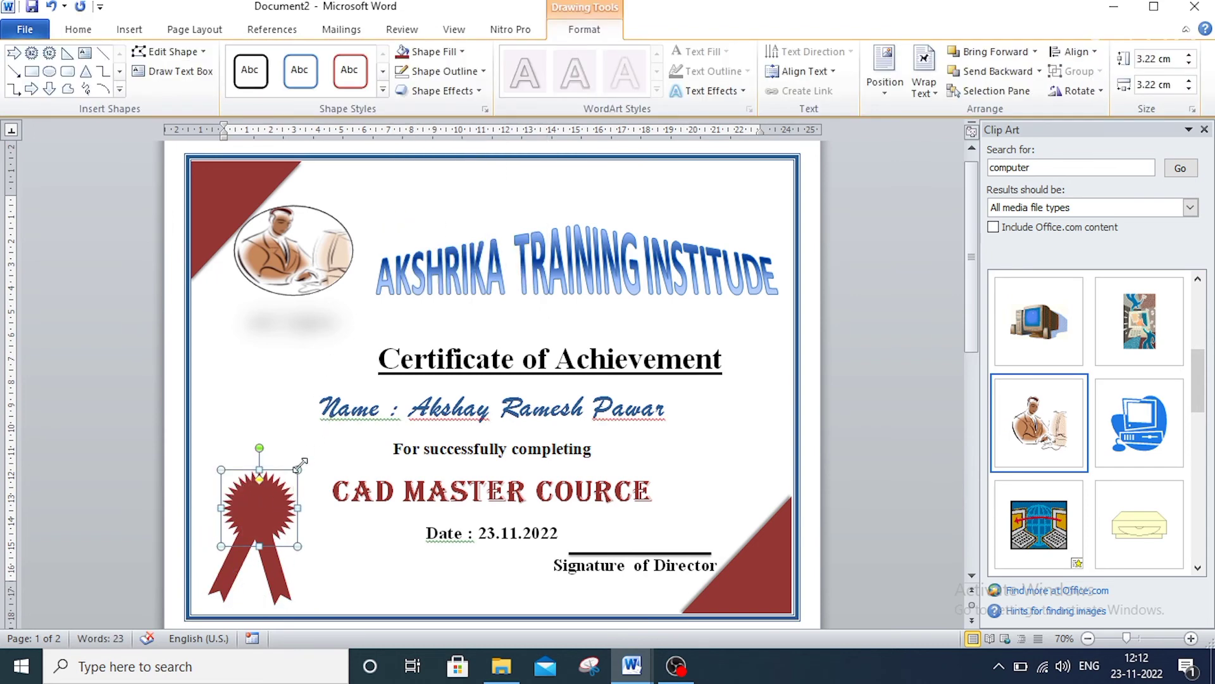
{"action": "left_click_drag", "start_coordinate": [298, 465], "coordinate": [312, 452]}
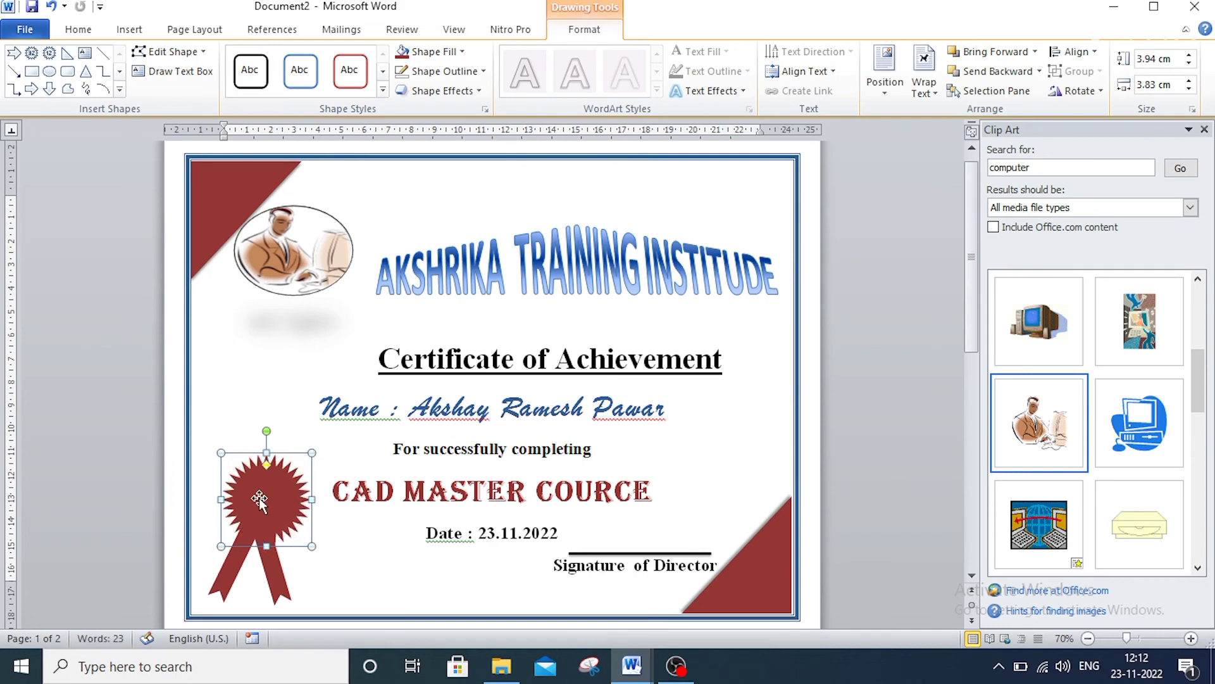
{"action": "left_click_drag", "start_coordinate": [259, 500], "coordinate": [252, 502]}
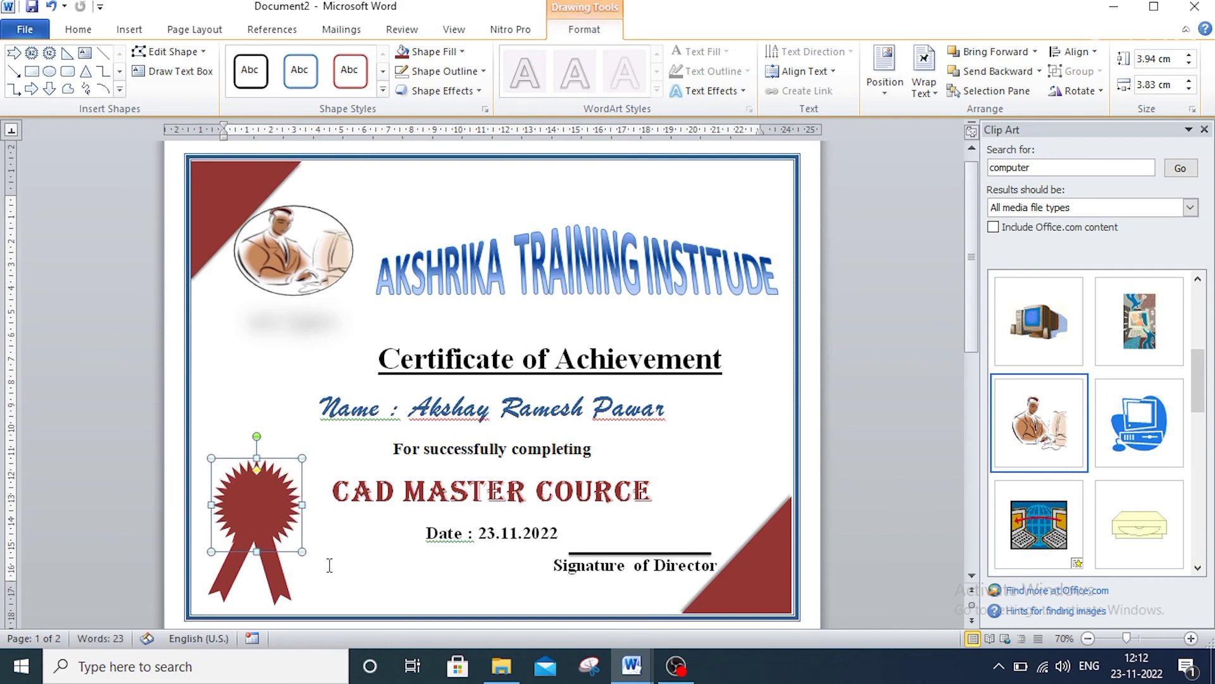
{"action": "left_click", "coordinate": [453, 574]}
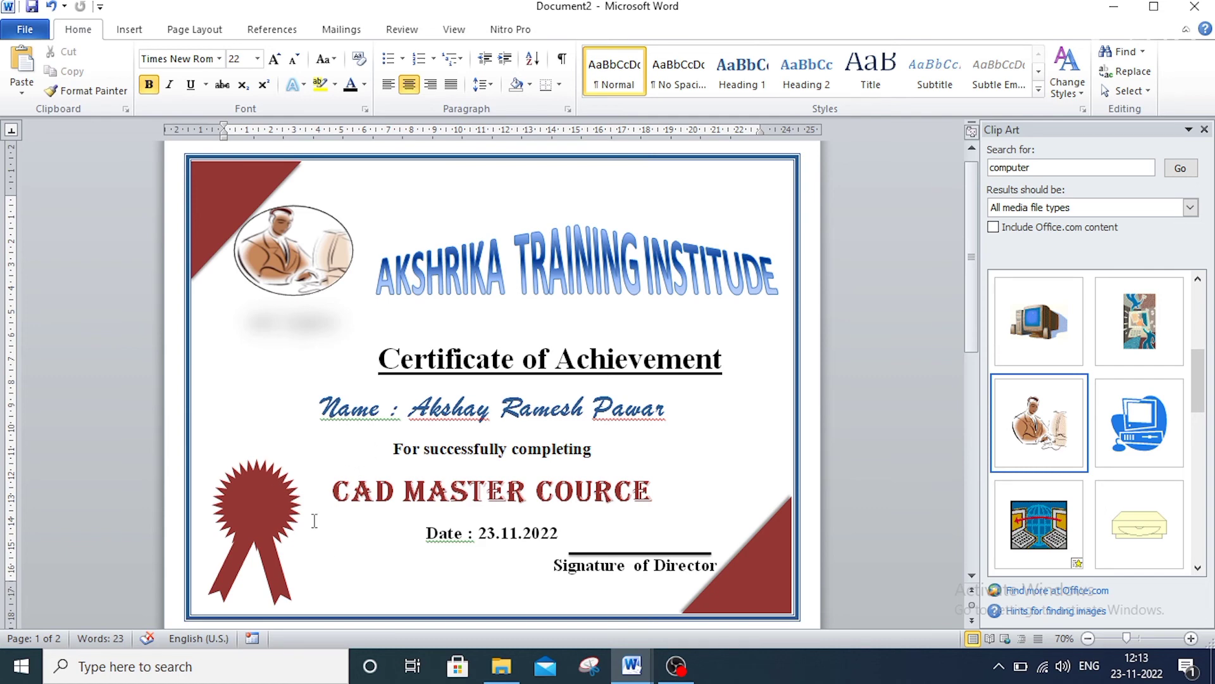
Set the left ribbon tail to Behind Text and tuck it down under the seal.
{"action": "left_click", "coordinate": [263, 583]}
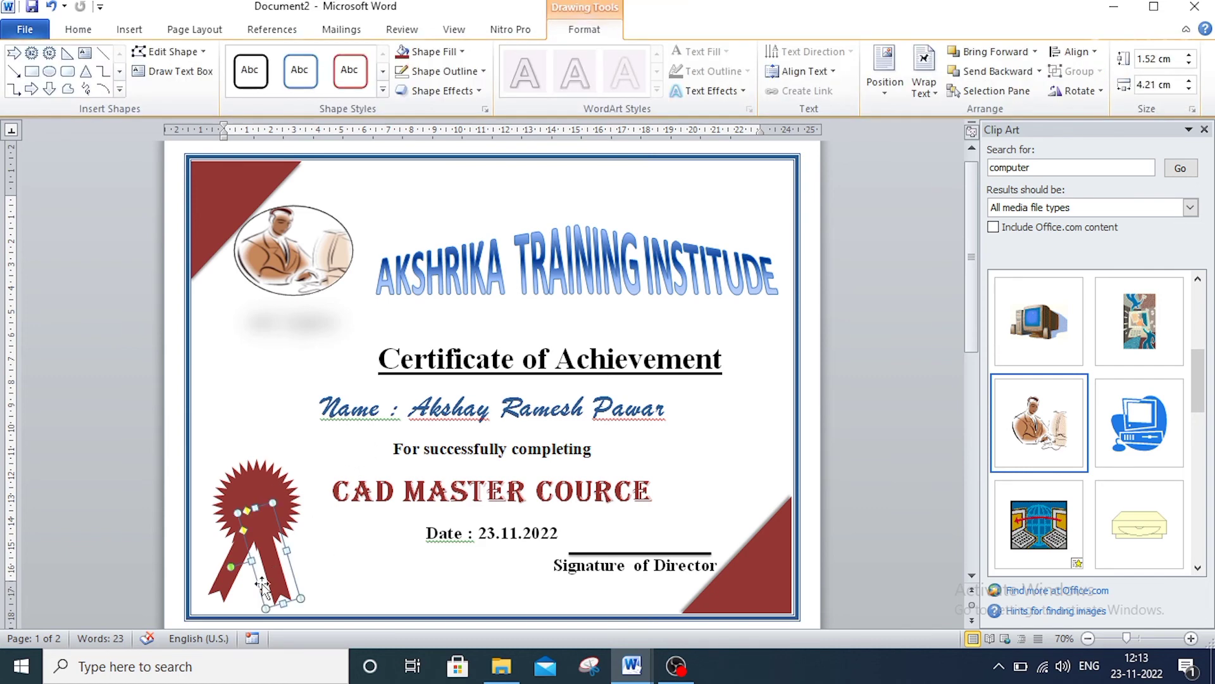
{"action": "left_click", "coordinate": [223, 589], "text": "shift"}
{"action": "left_click", "coordinate": [349, 569]}
{"action": "left_click", "coordinate": [231, 569]}
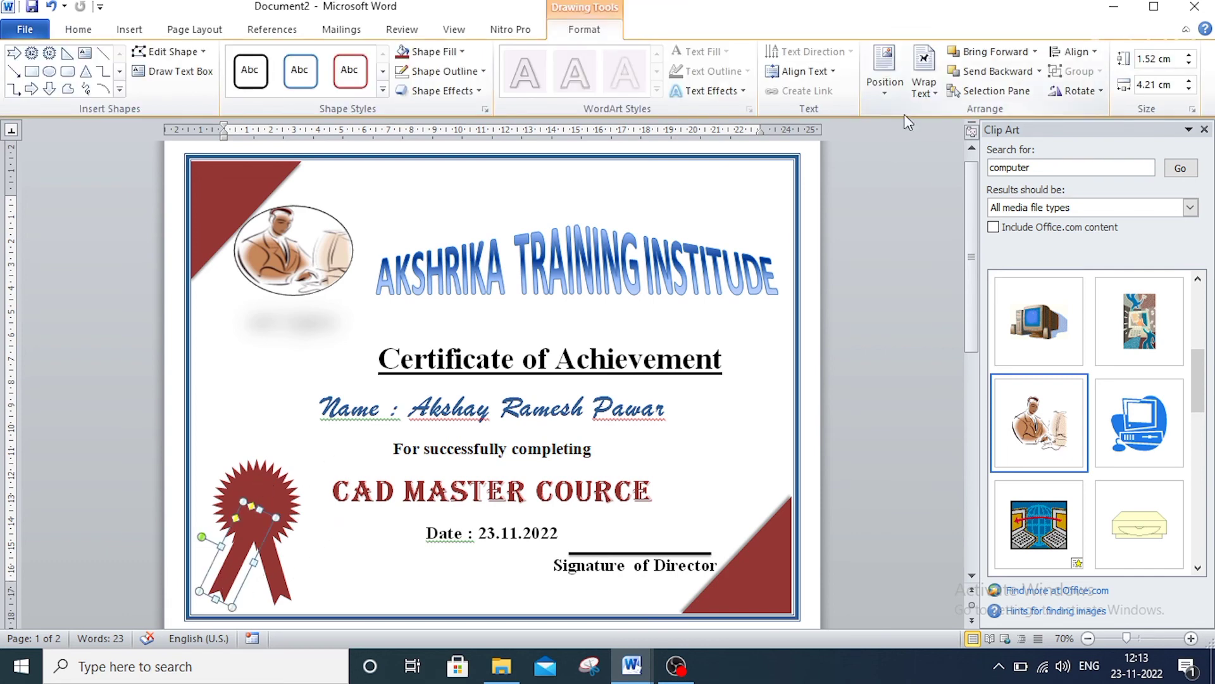
{"action": "left_click", "coordinate": [918, 93]}
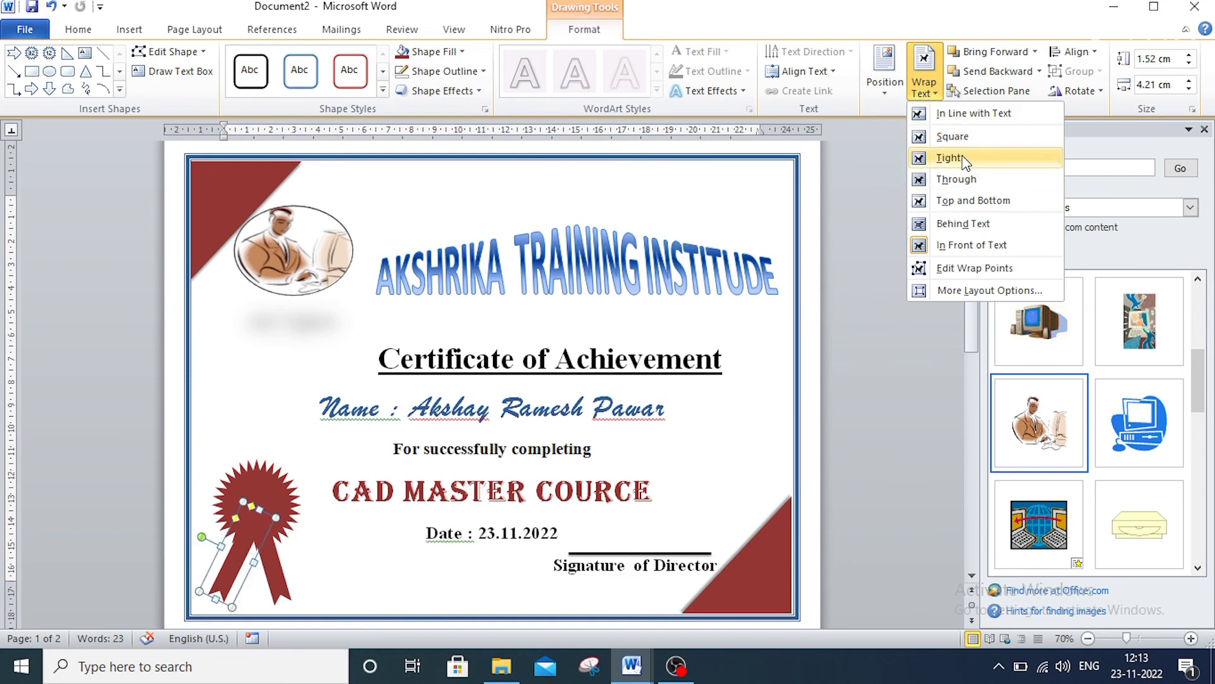
{"action": "left_click", "coordinate": [968, 224]}
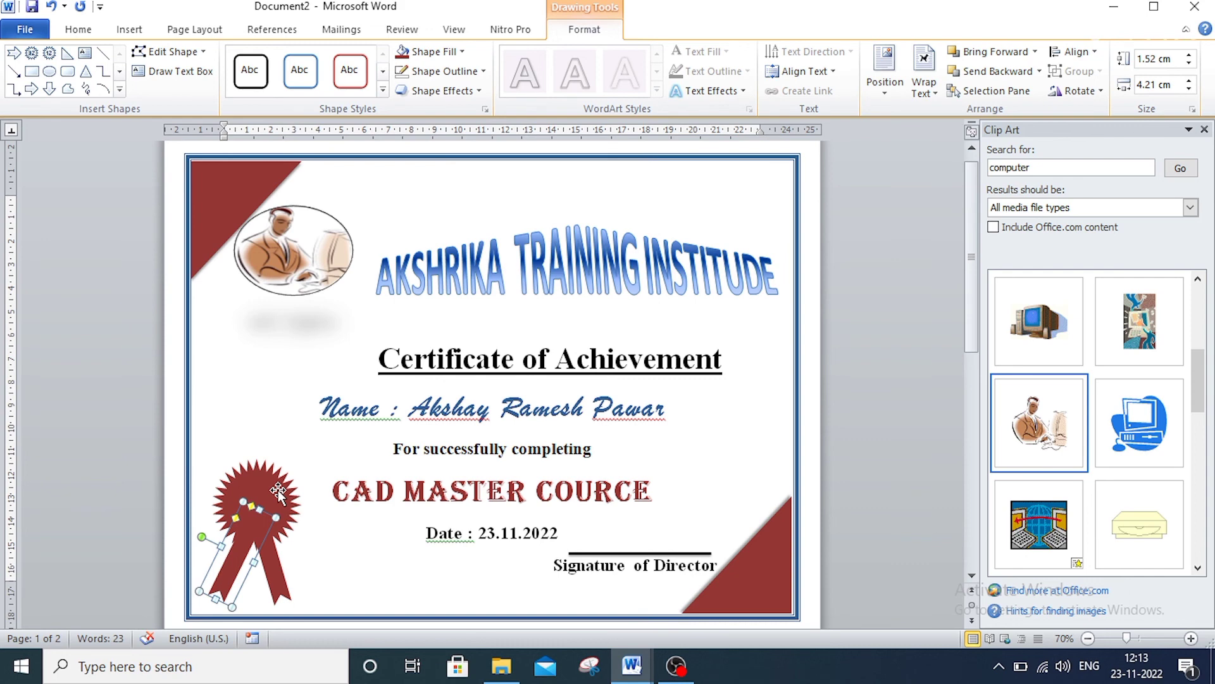
{"action": "left_click_drag", "start_coordinate": [278, 491], "coordinate": [279, 586]}
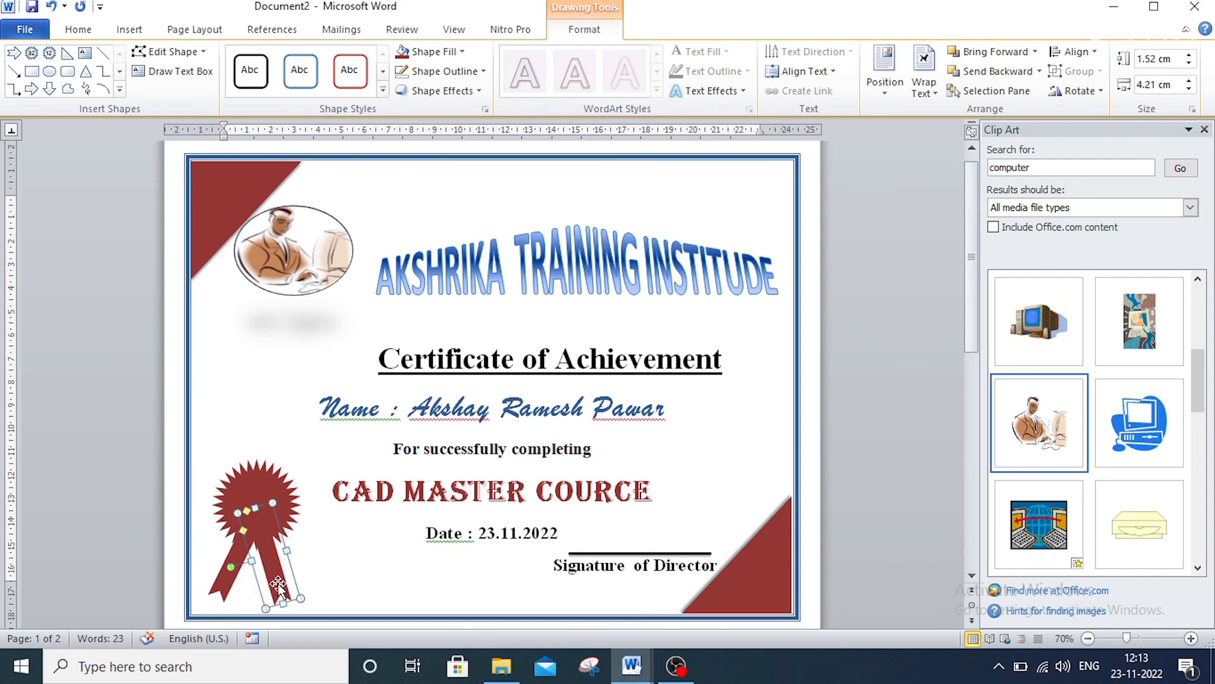
{"action": "left_click", "coordinate": [924, 81]}
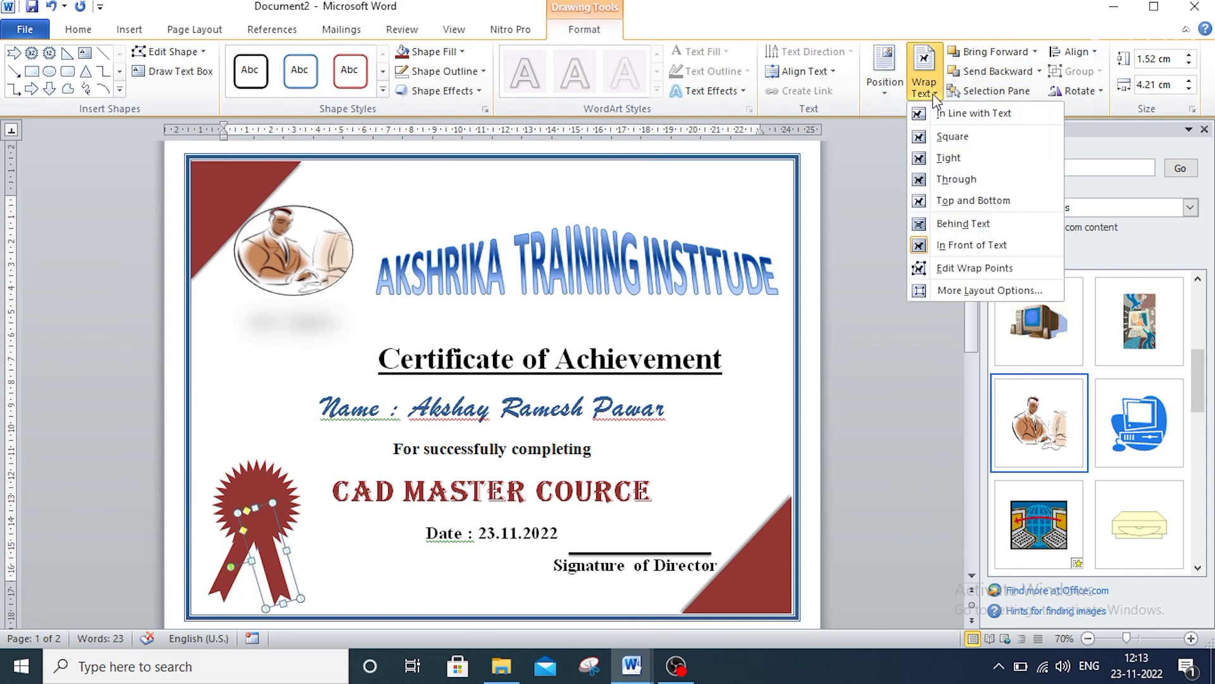
{"action": "left_click", "coordinate": [959, 224]}
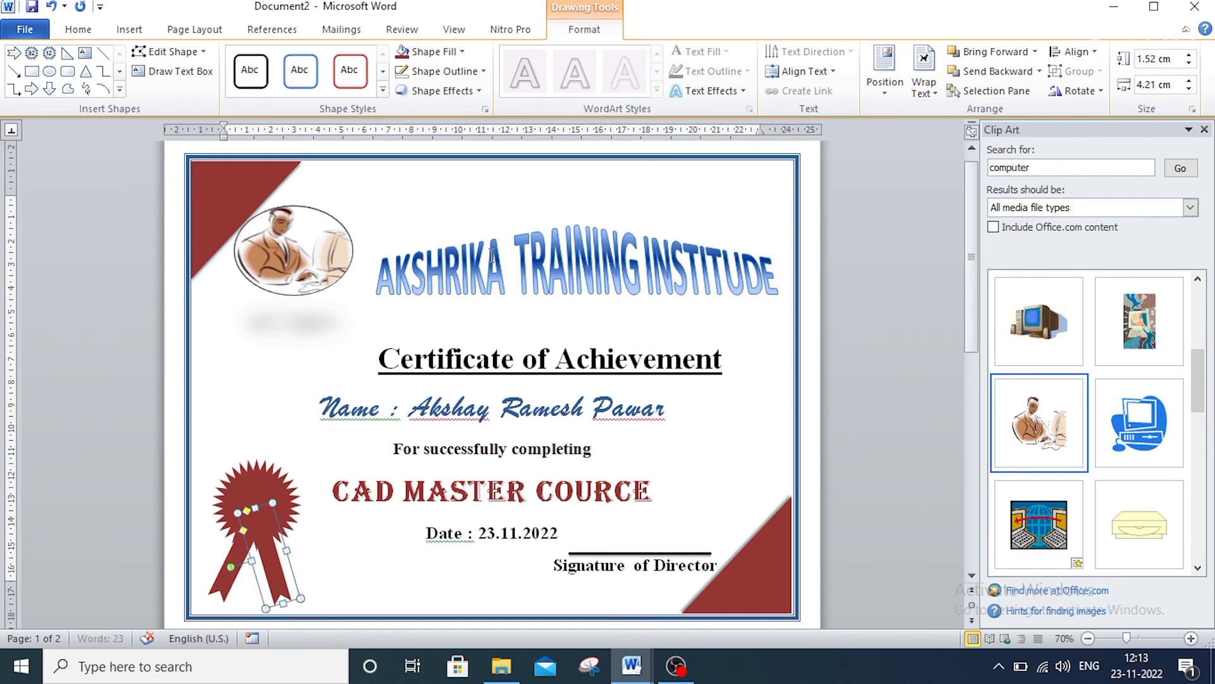
{"action": "left_click", "coordinate": [310, 382]}
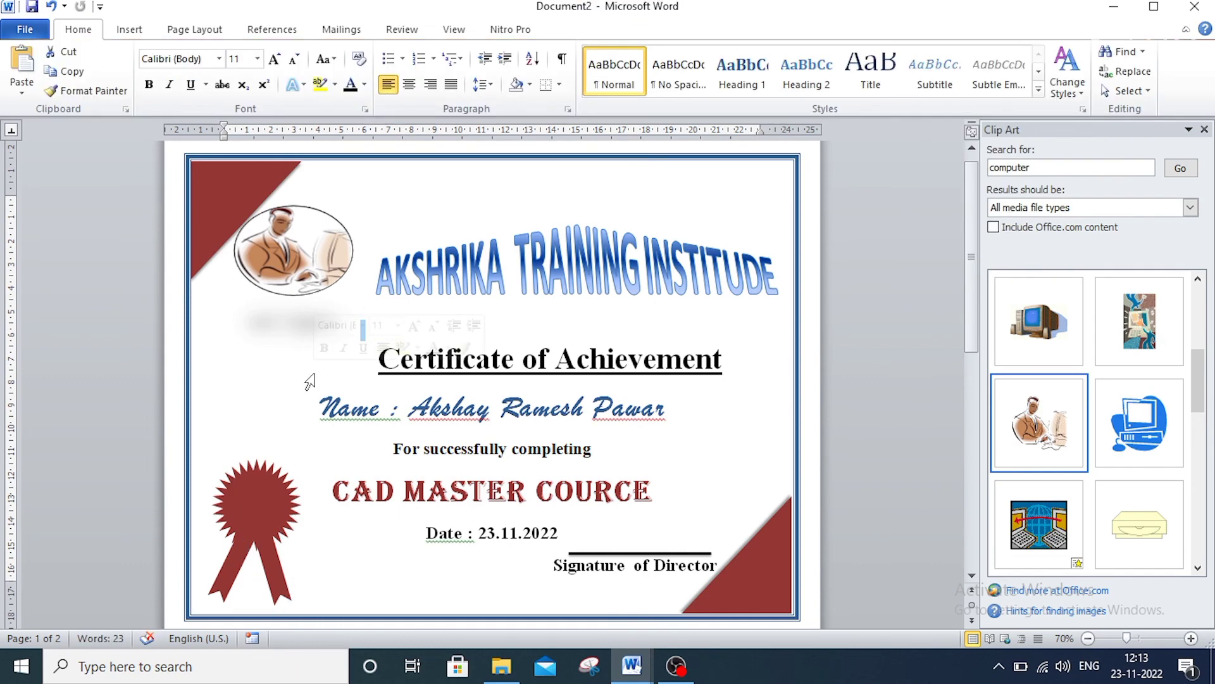
Draw an oval in the seal's centre, fill it olive green, stretch it taller, remove its outline.
{"action": "left_click", "coordinate": [126, 31]}
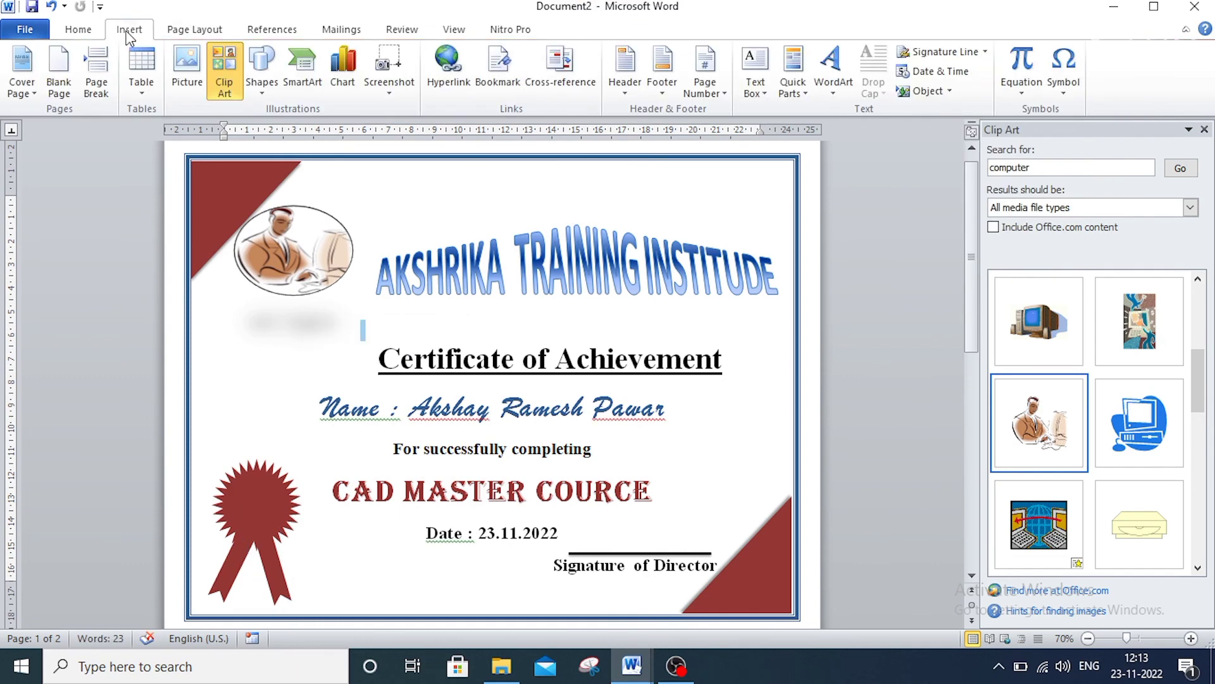
{"action": "left_click", "coordinate": [267, 90]}
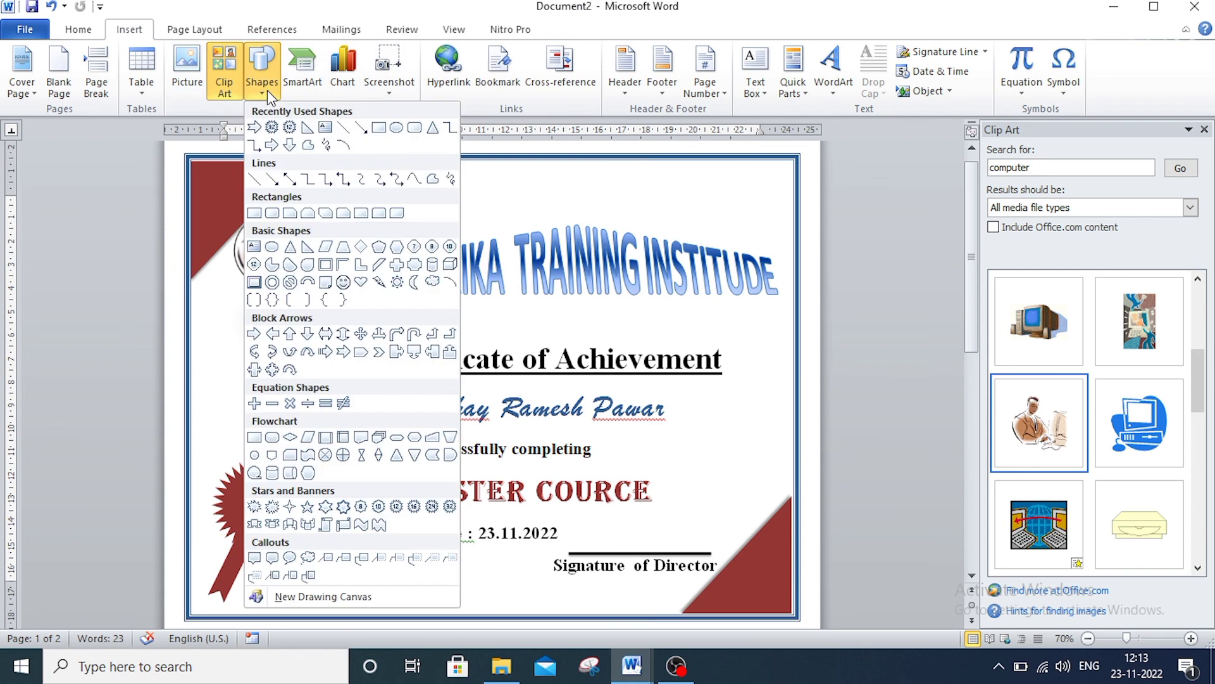
{"action": "left_click", "coordinate": [272, 247]}
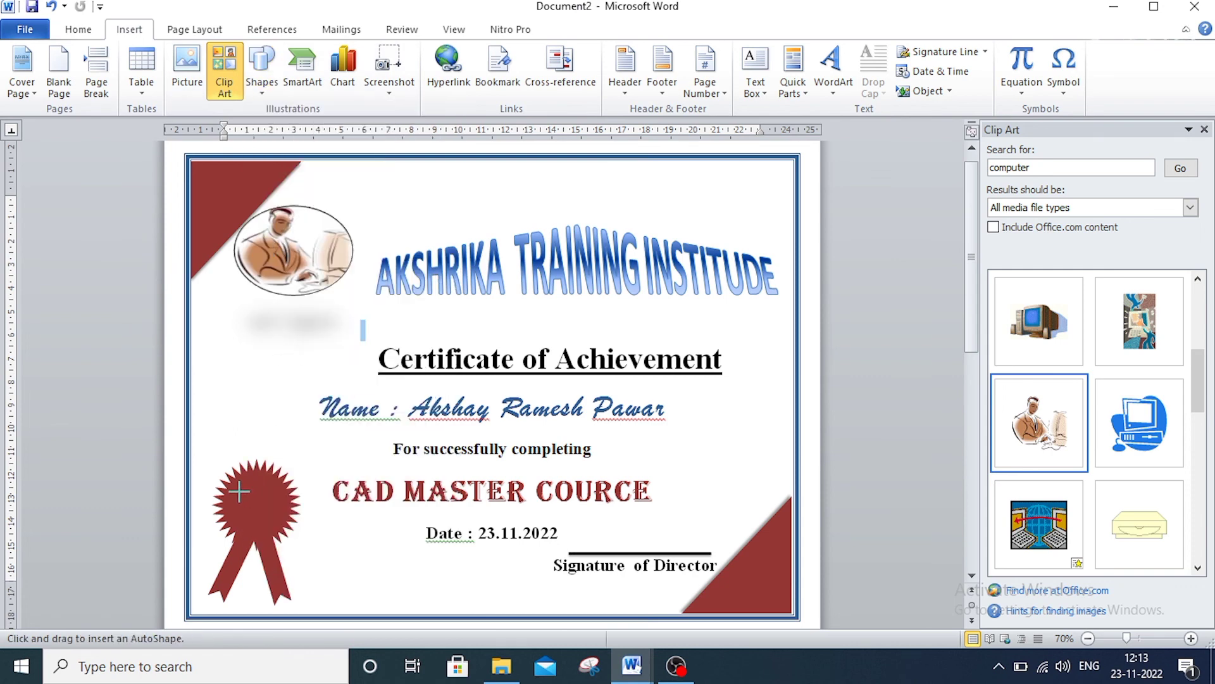
{"action": "mouse_move", "coordinate": [241, 496]}
{"action": "left_mouse_down"}
{"action": "mouse_move", "coordinate": [286, 528]}
{"action": "mouse_move", "coordinate": [254, 494]}
{"action": "left_mouse_up"}
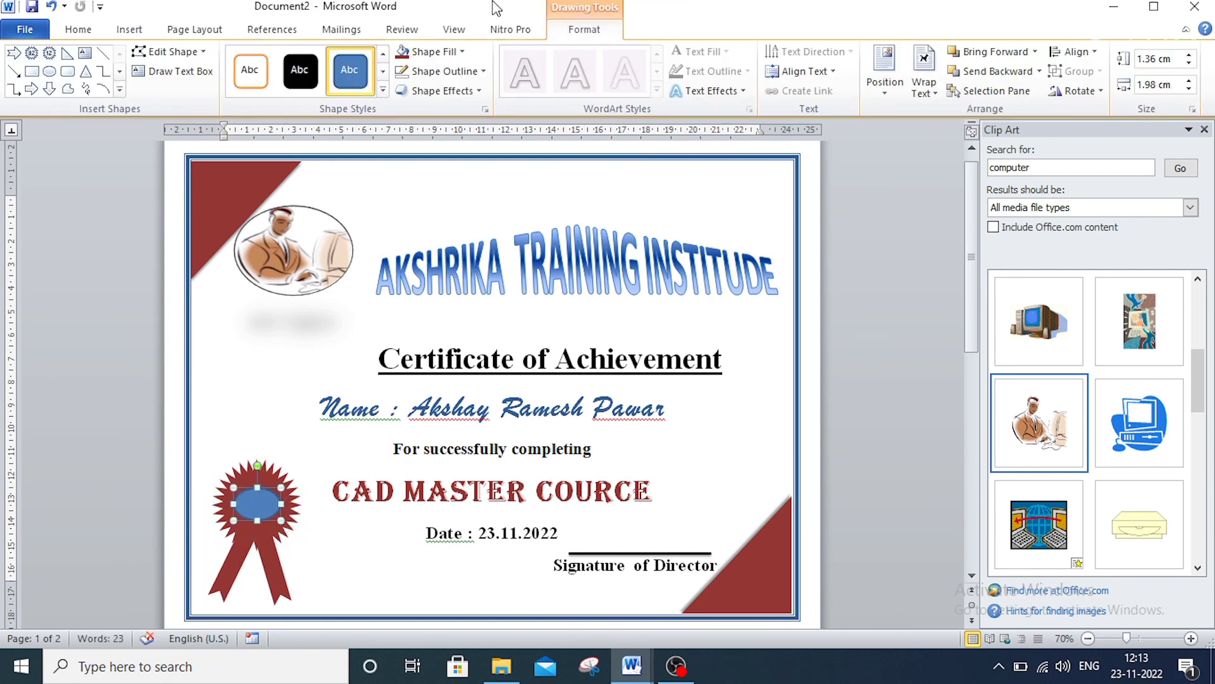
{"action": "left_click", "coordinate": [462, 52]}
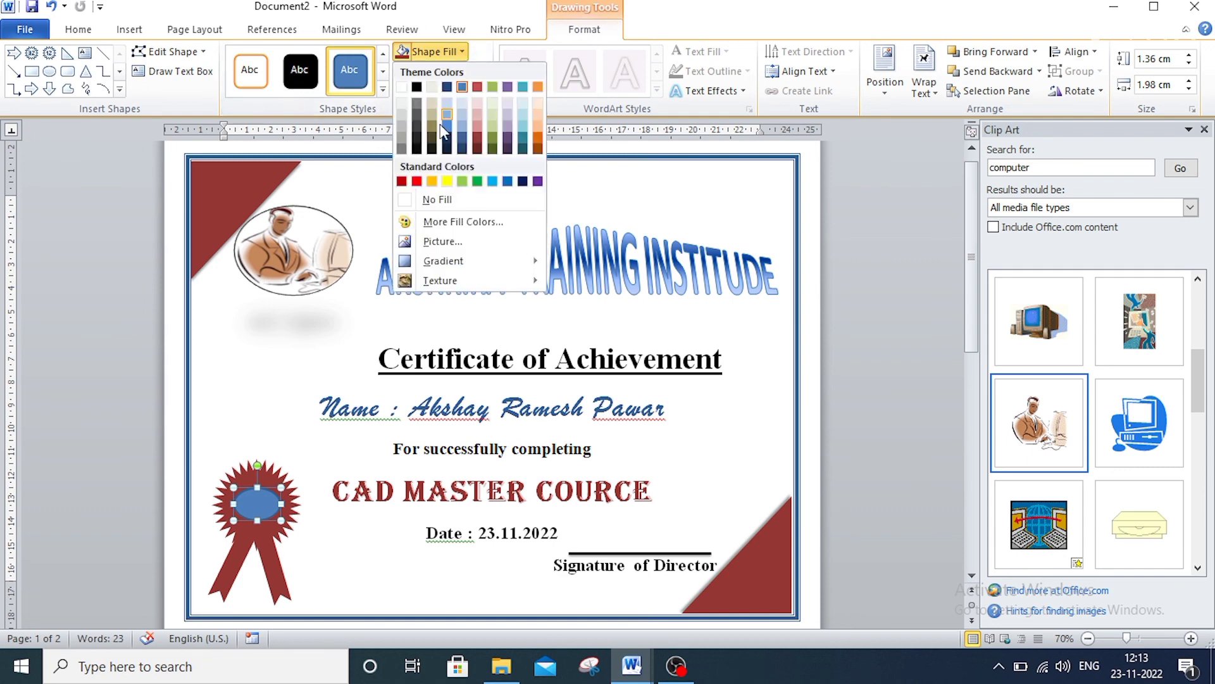
{"action": "left_click", "coordinate": [493, 133]}
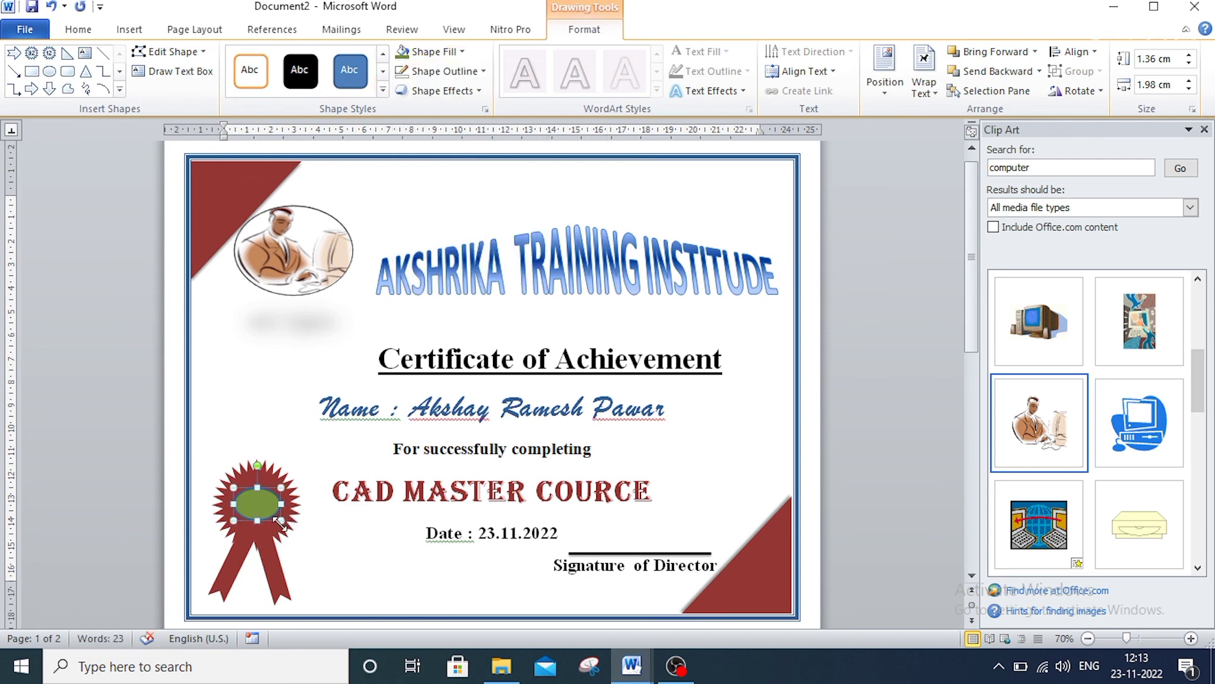
{"action": "left_click_drag", "start_coordinate": [280, 522], "coordinate": [280, 529]}
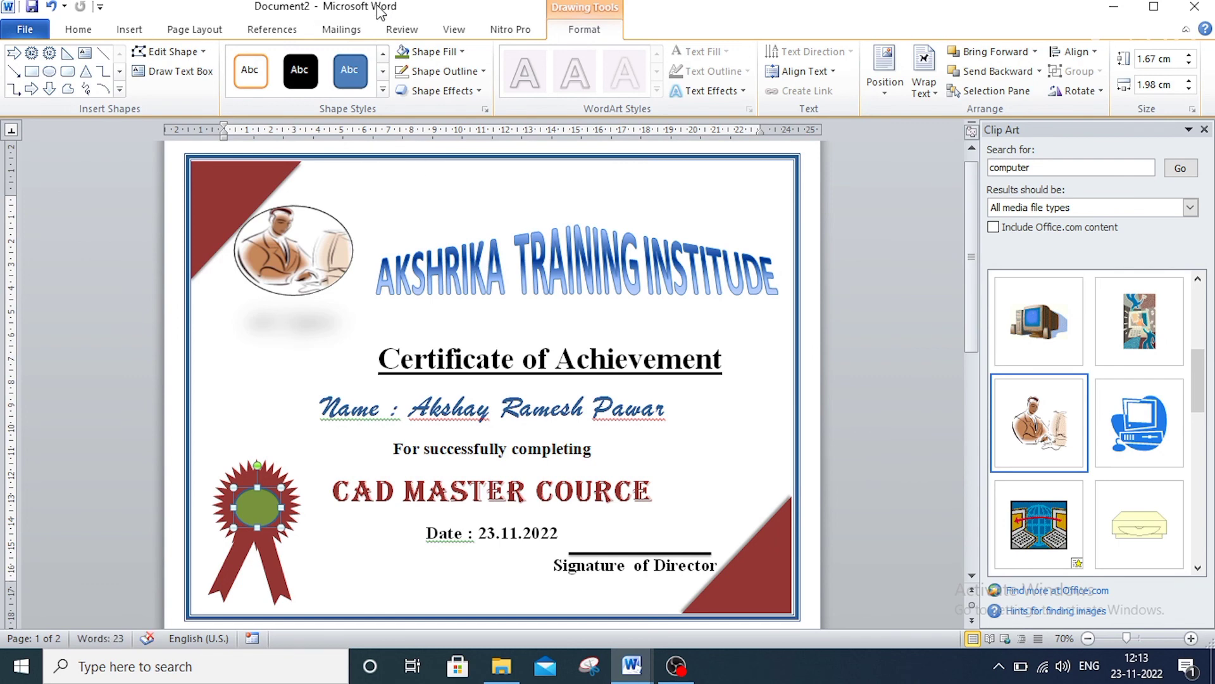
{"action": "left_click", "coordinate": [483, 71]}
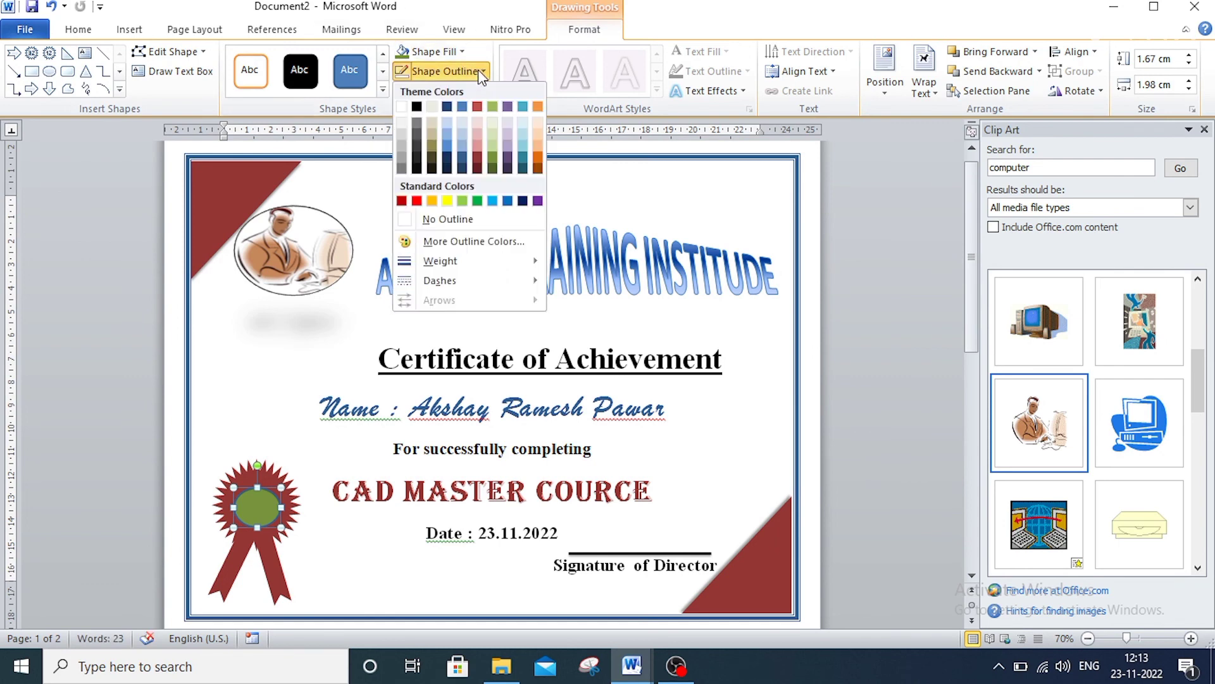
{"action": "left_click", "coordinate": [456, 217]}
{"action": "left_click", "coordinate": [354, 579]}
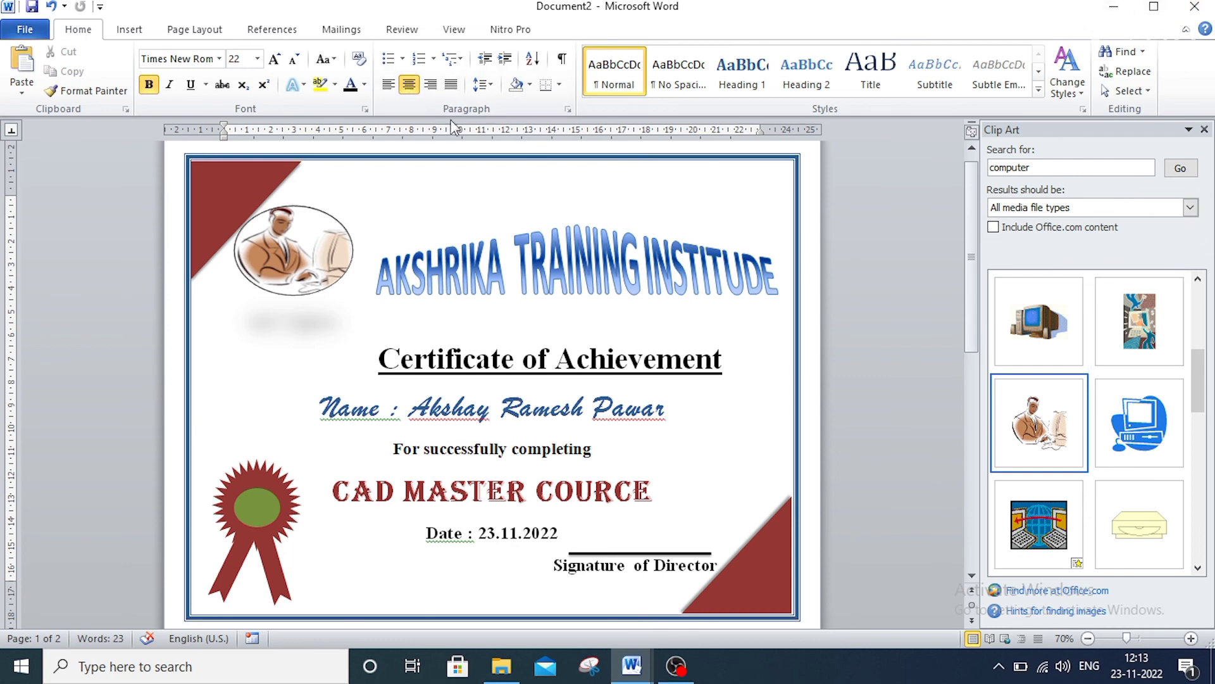
Close the Clip Art task pane.
{"action": "left_click", "coordinate": [1205, 129]}
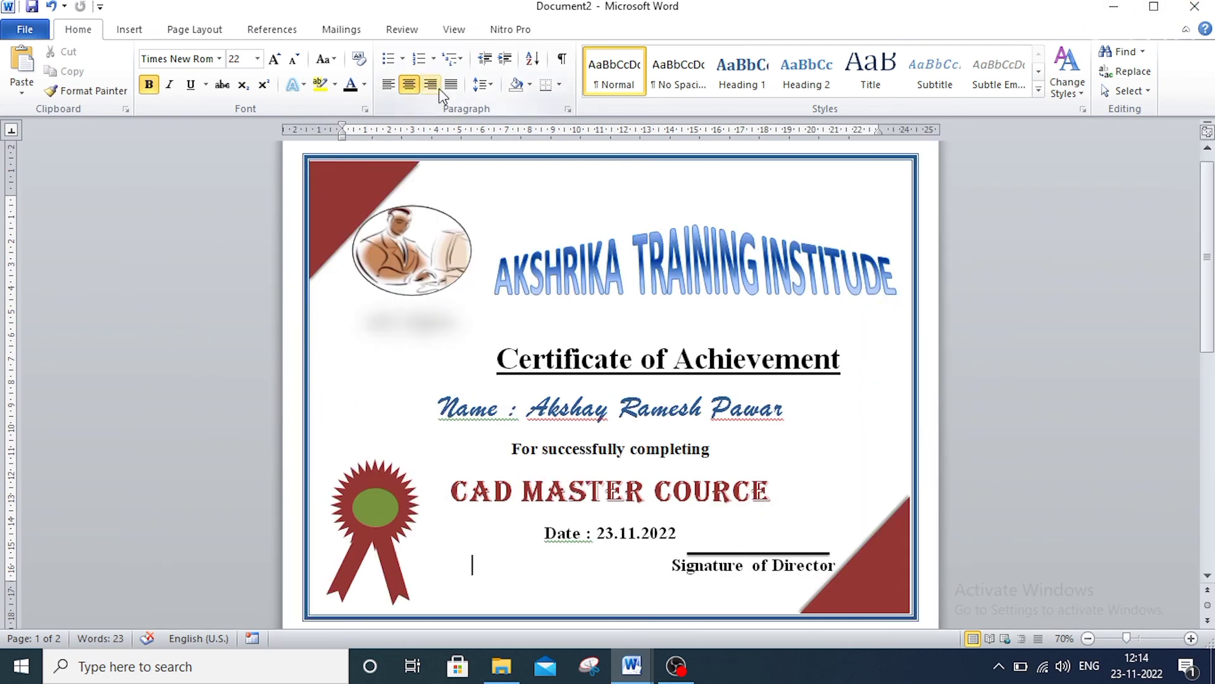